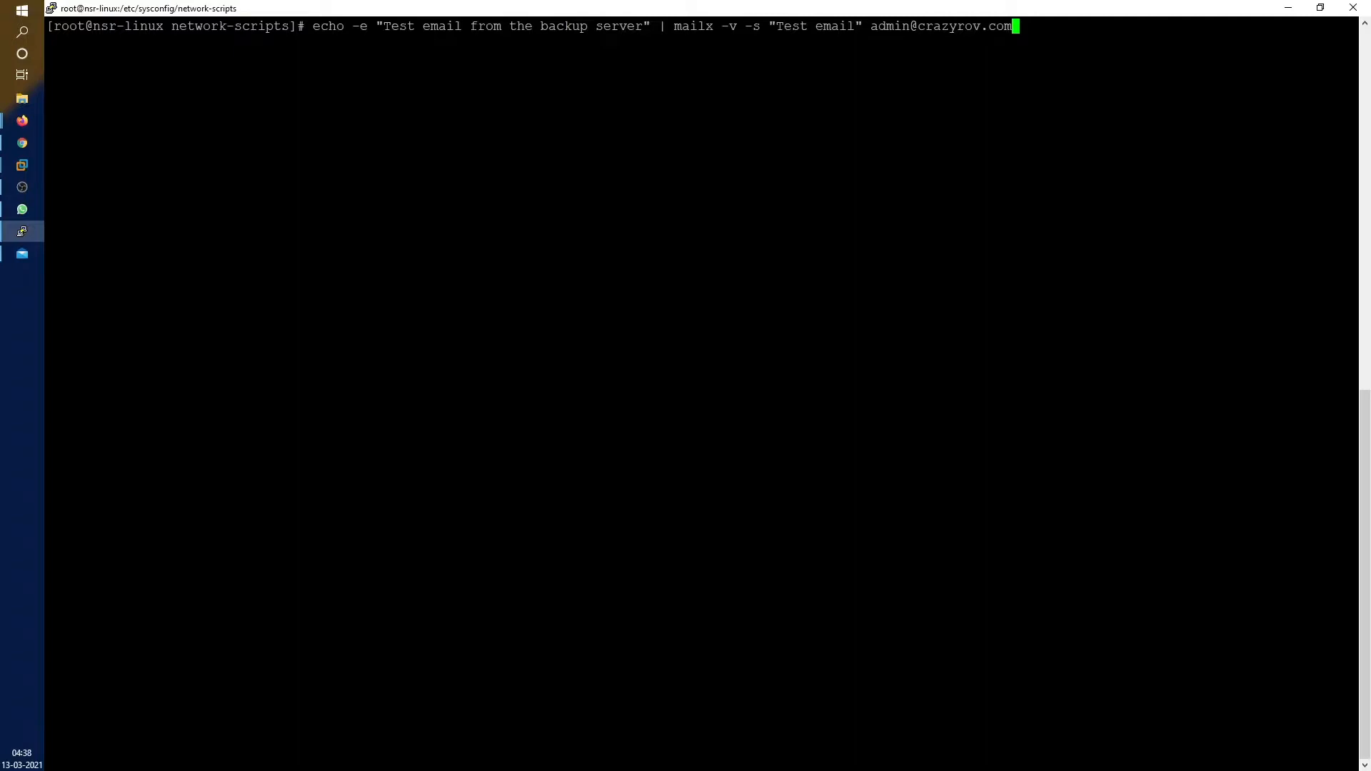
Send a verbose mailx 'Test email' from the backup server to the admin address
key(Return)
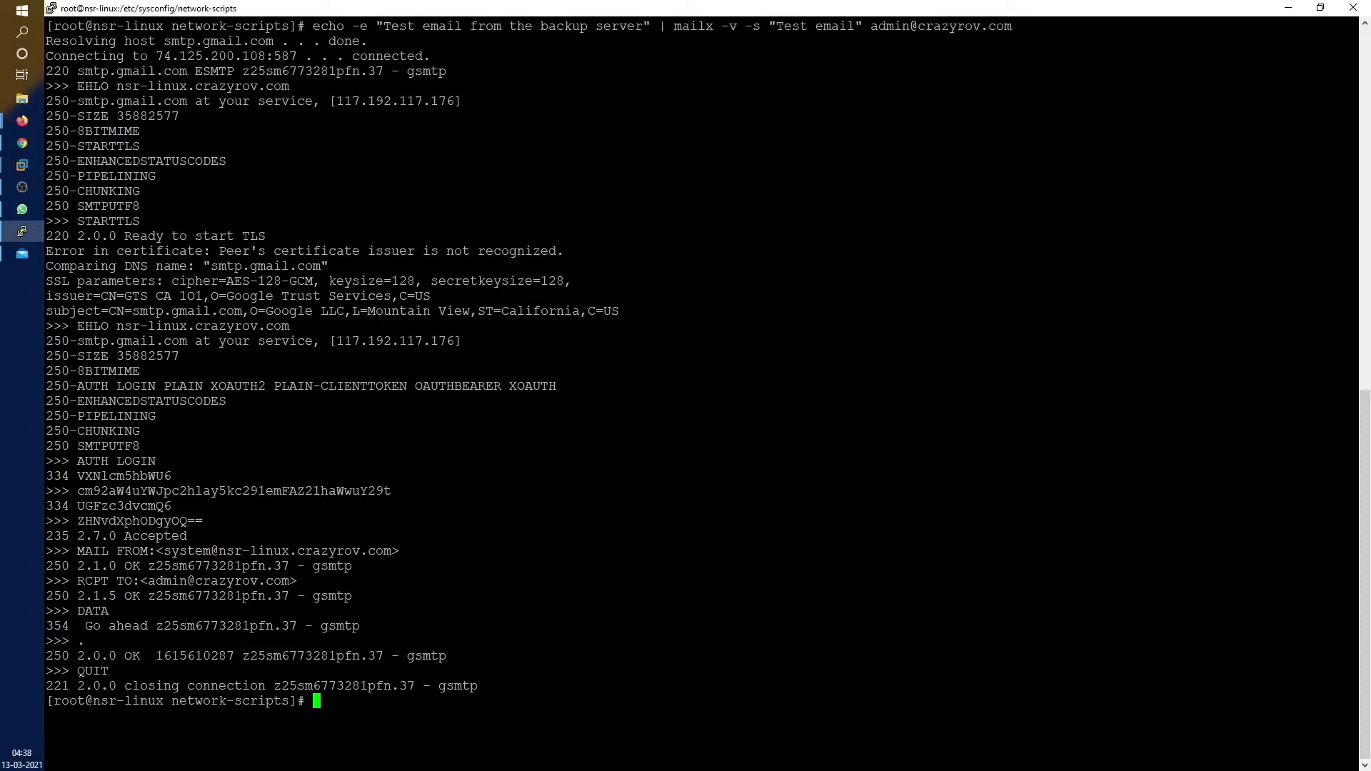
Maximize Mail, check the NetWorker Server 'Test email' message, then minimize Mail
click(22, 253)
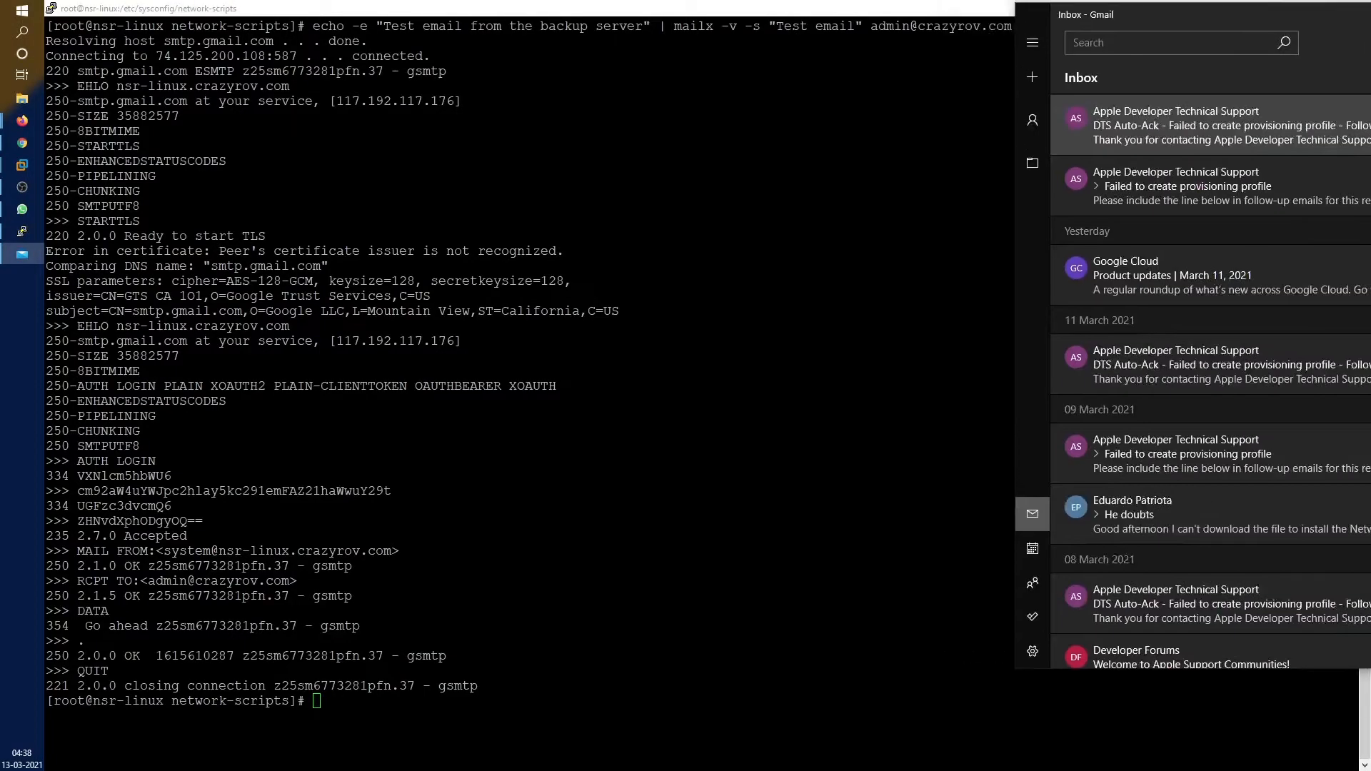
drag(1116, 10, 340, 84)
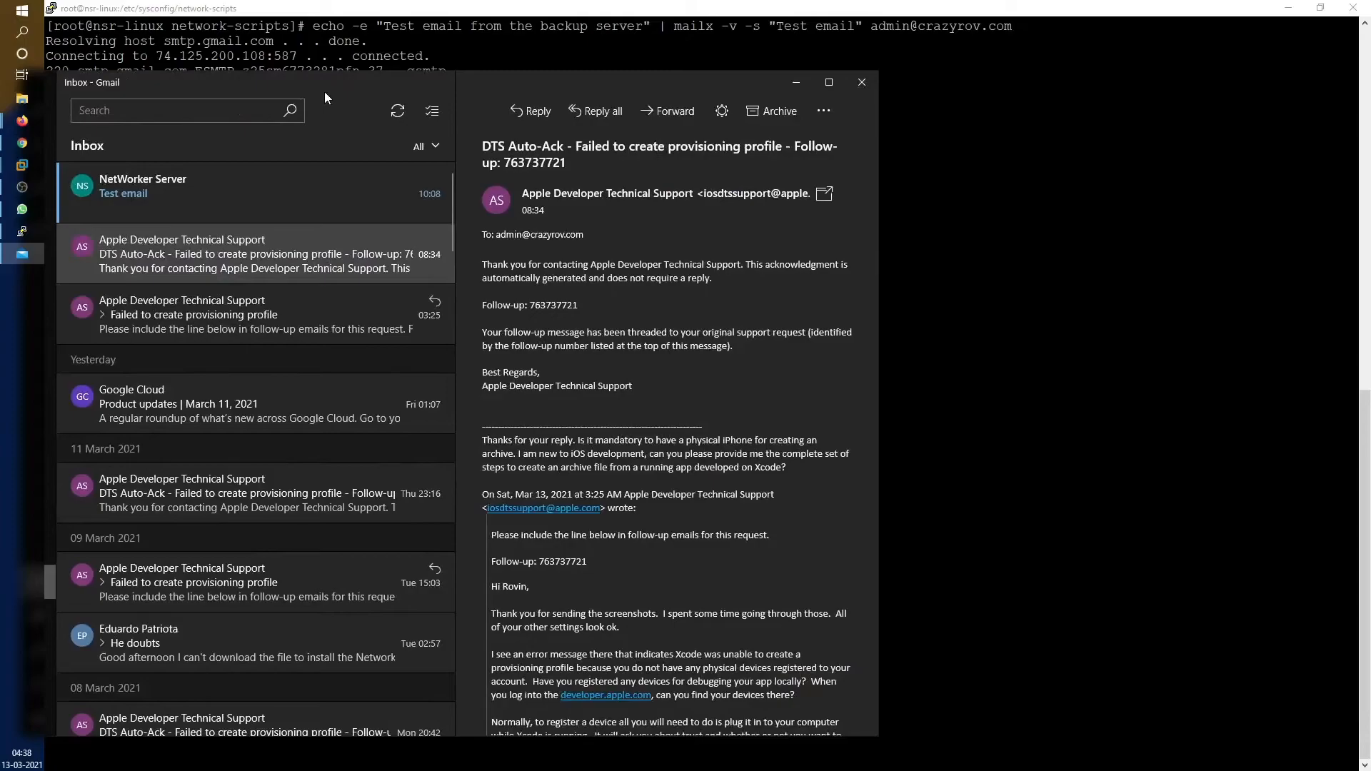
double_click(347, 84)
click(425, 120)
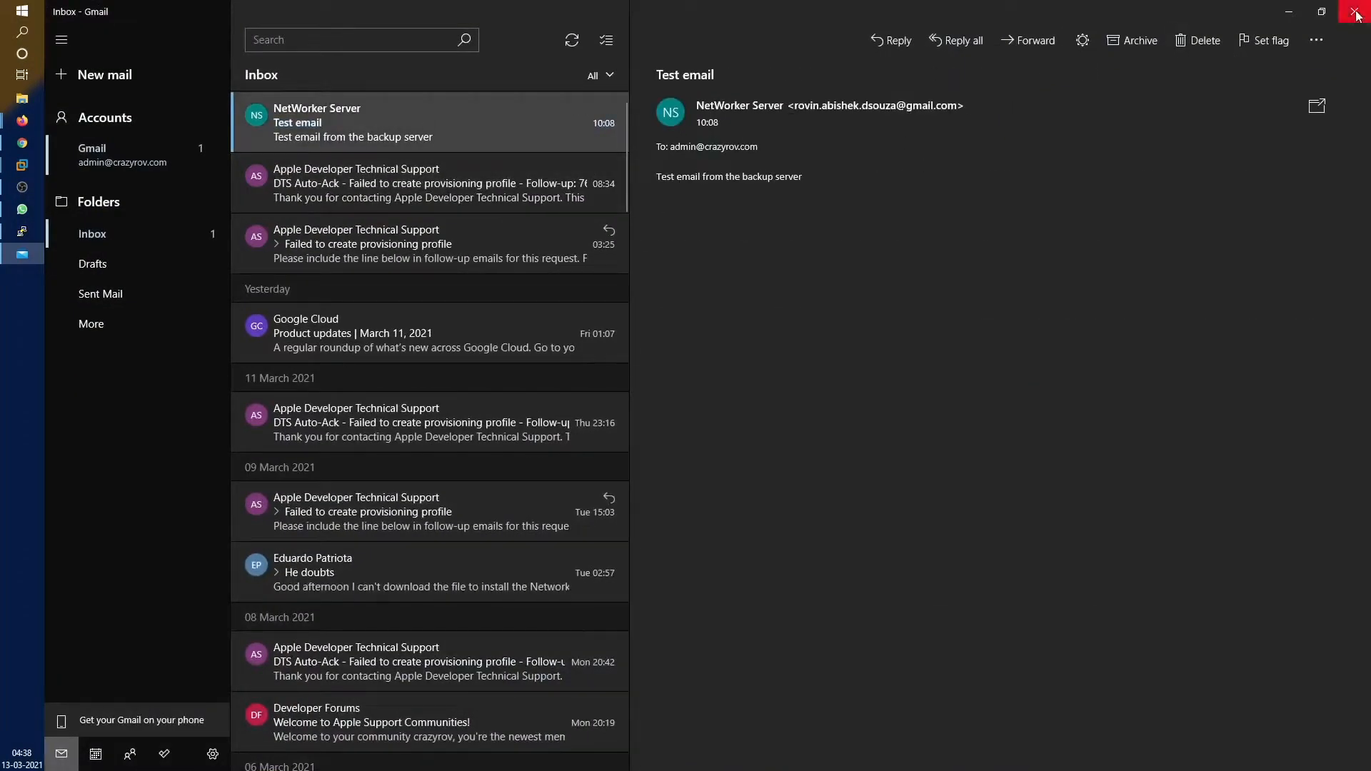
click(1292, 13)
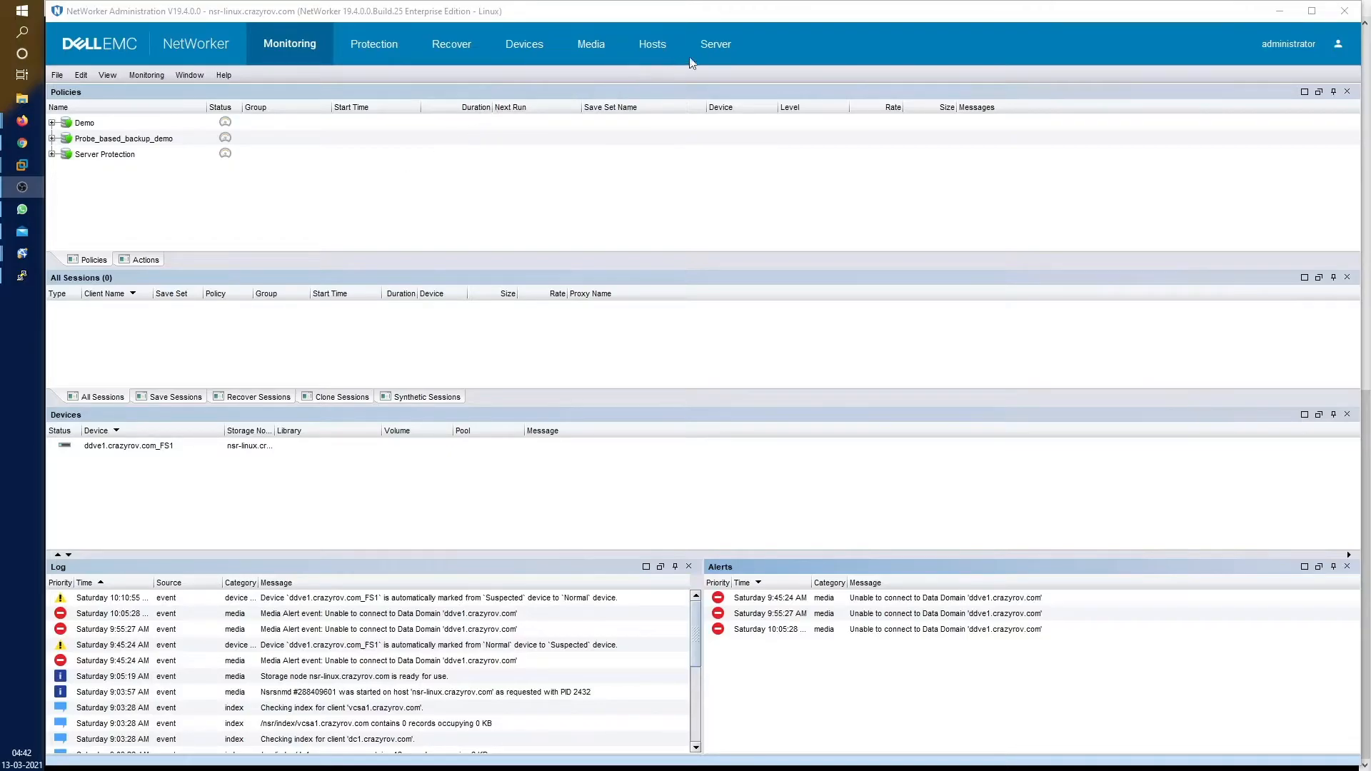
Show the Server Notifications list and widen its Priority and Name columns
click(716, 45)
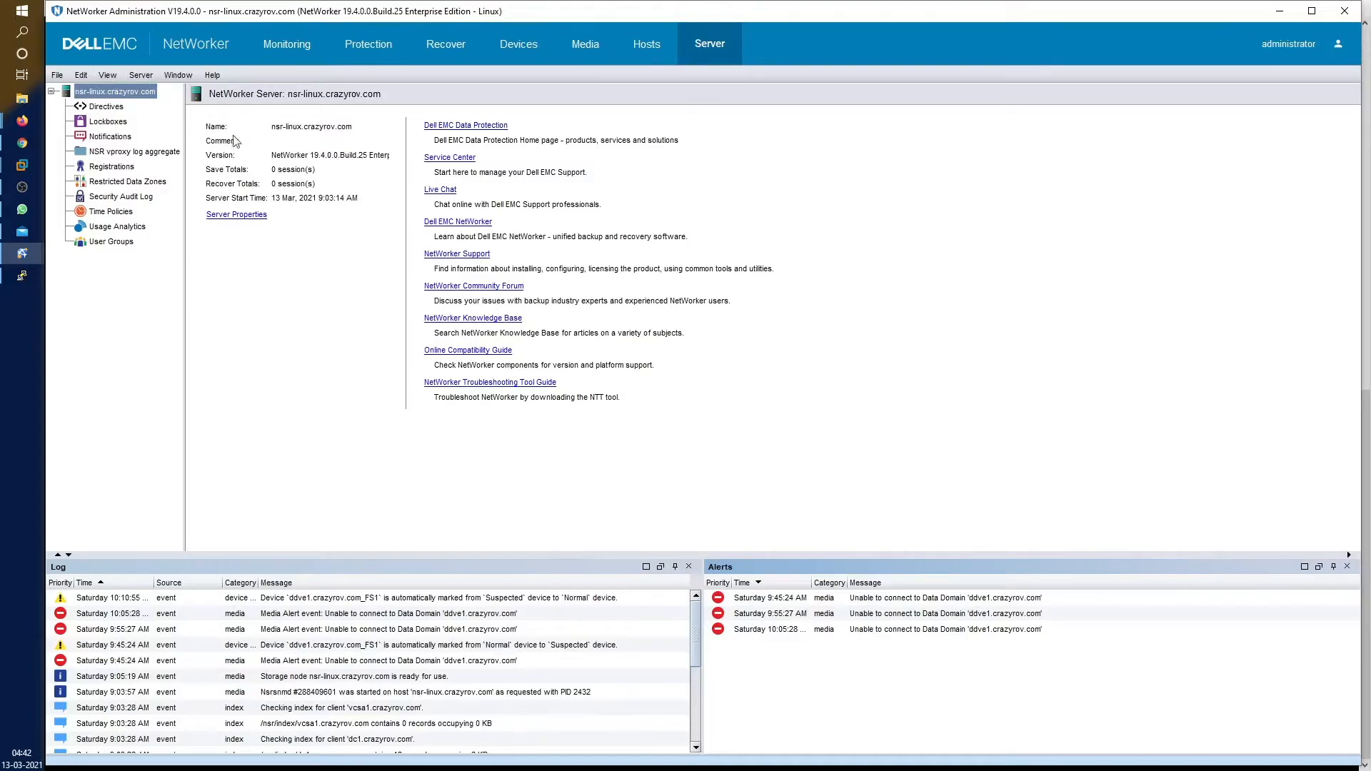
click(114, 139)
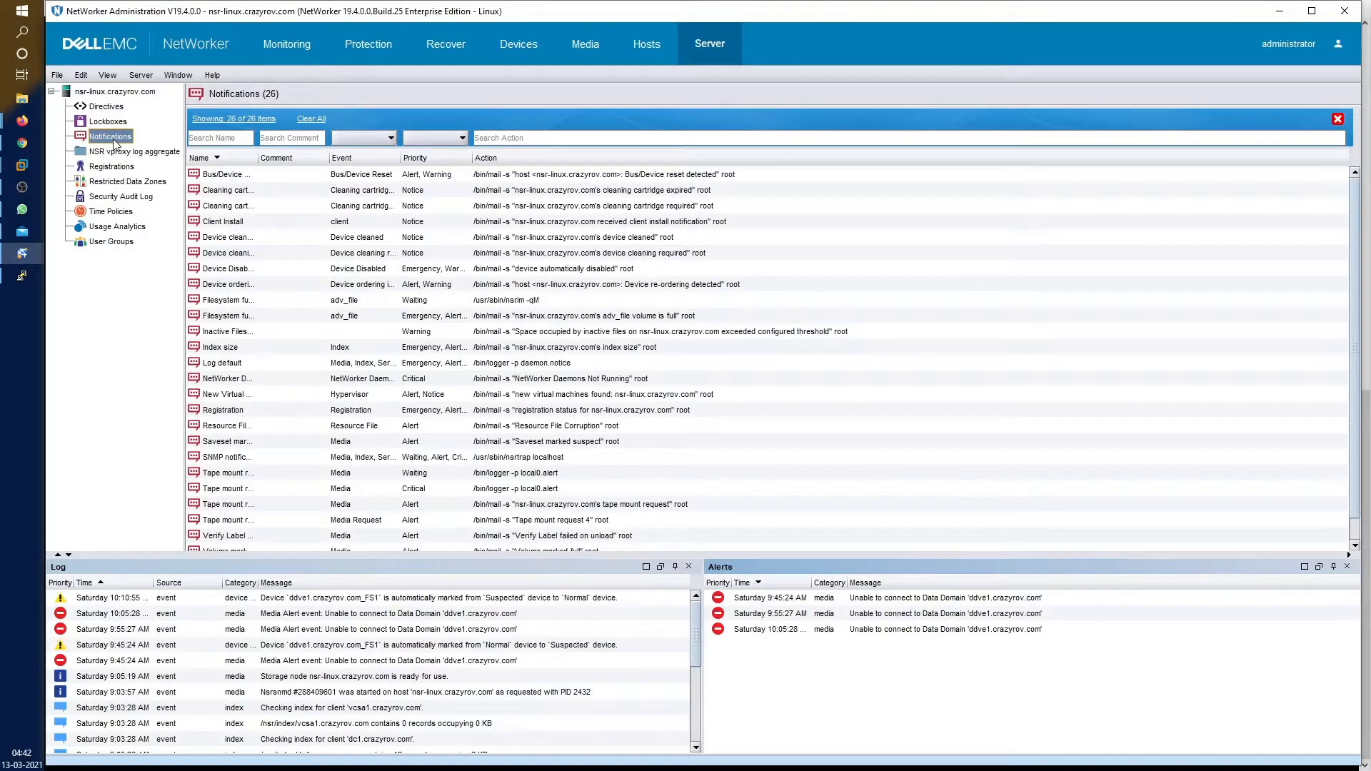
drag(472, 158, 538, 158)
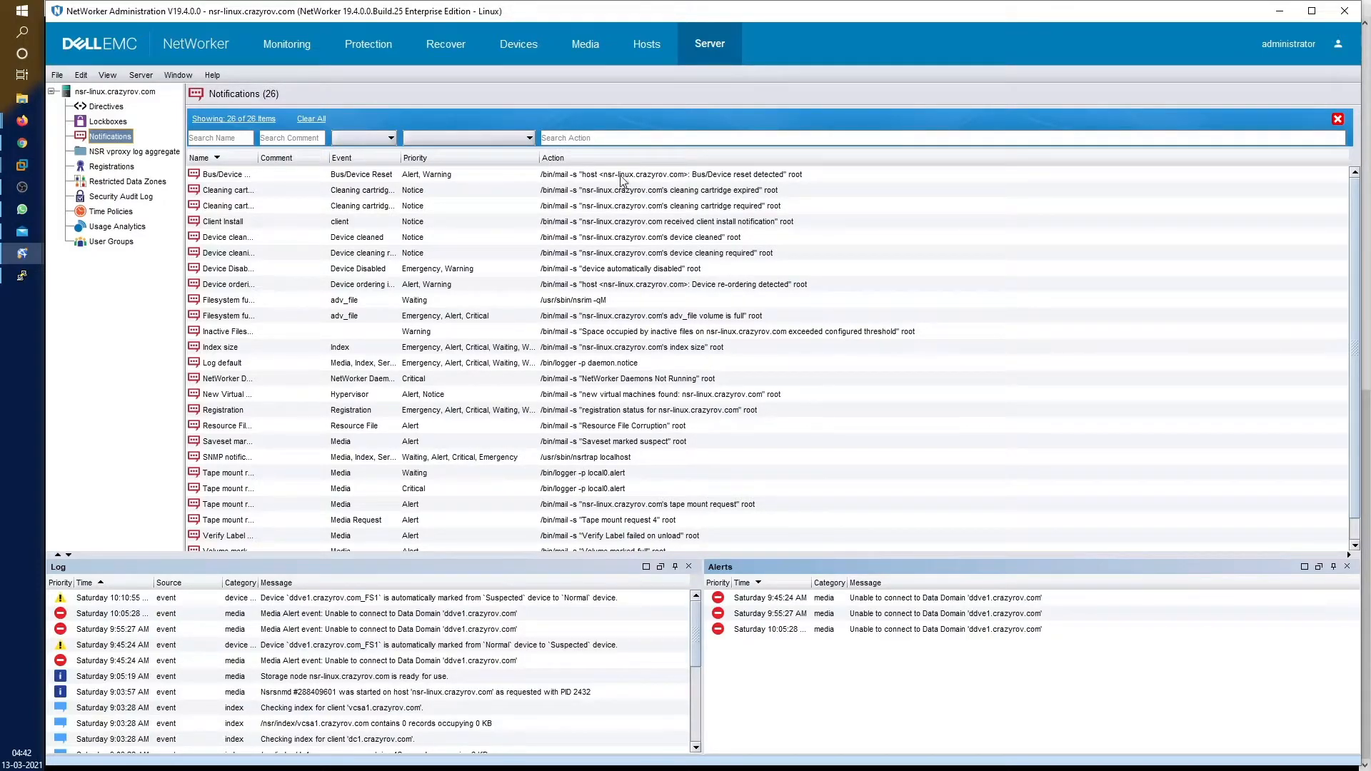
click(796, 174)
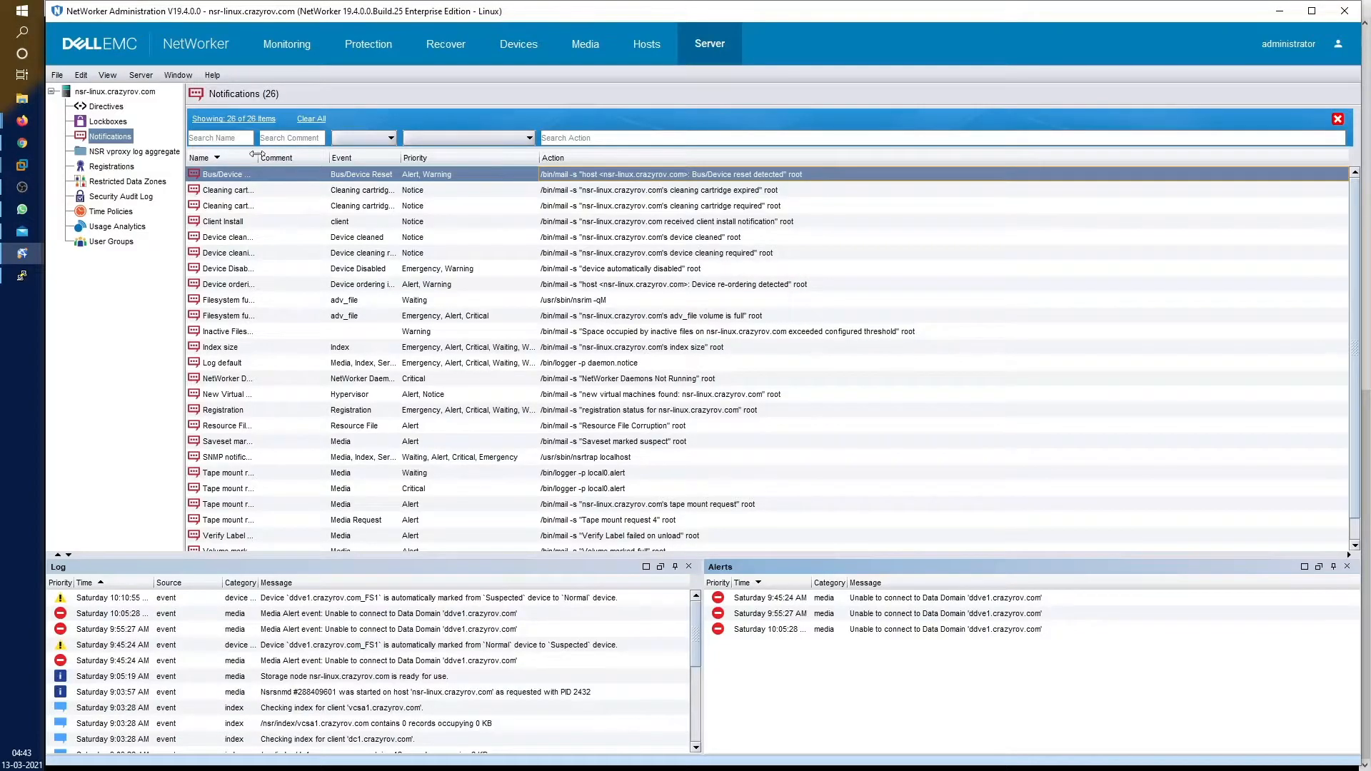
drag(258, 158, 382, 158)
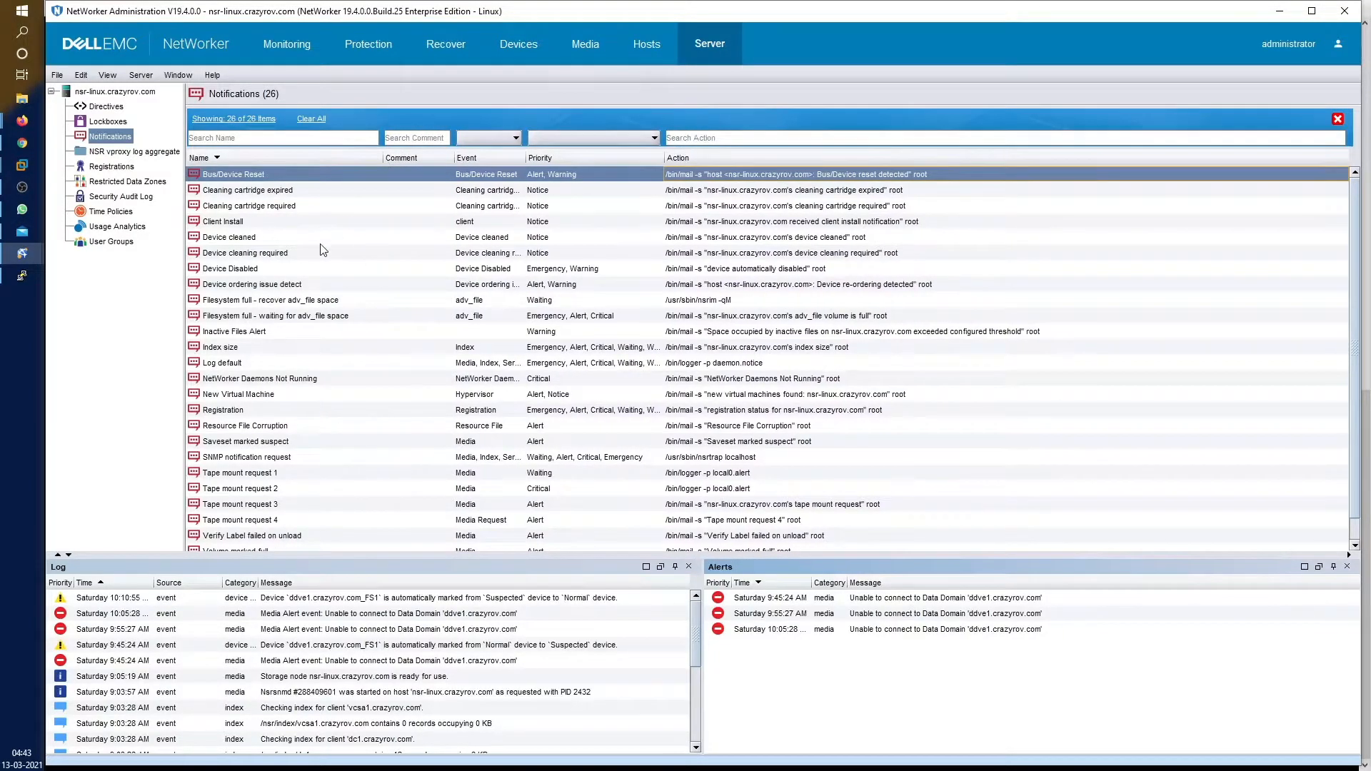
Browse notifications like Tape mount request 1, Device cleaned and Index size, then right-click Device cleaned
click(264, 477)
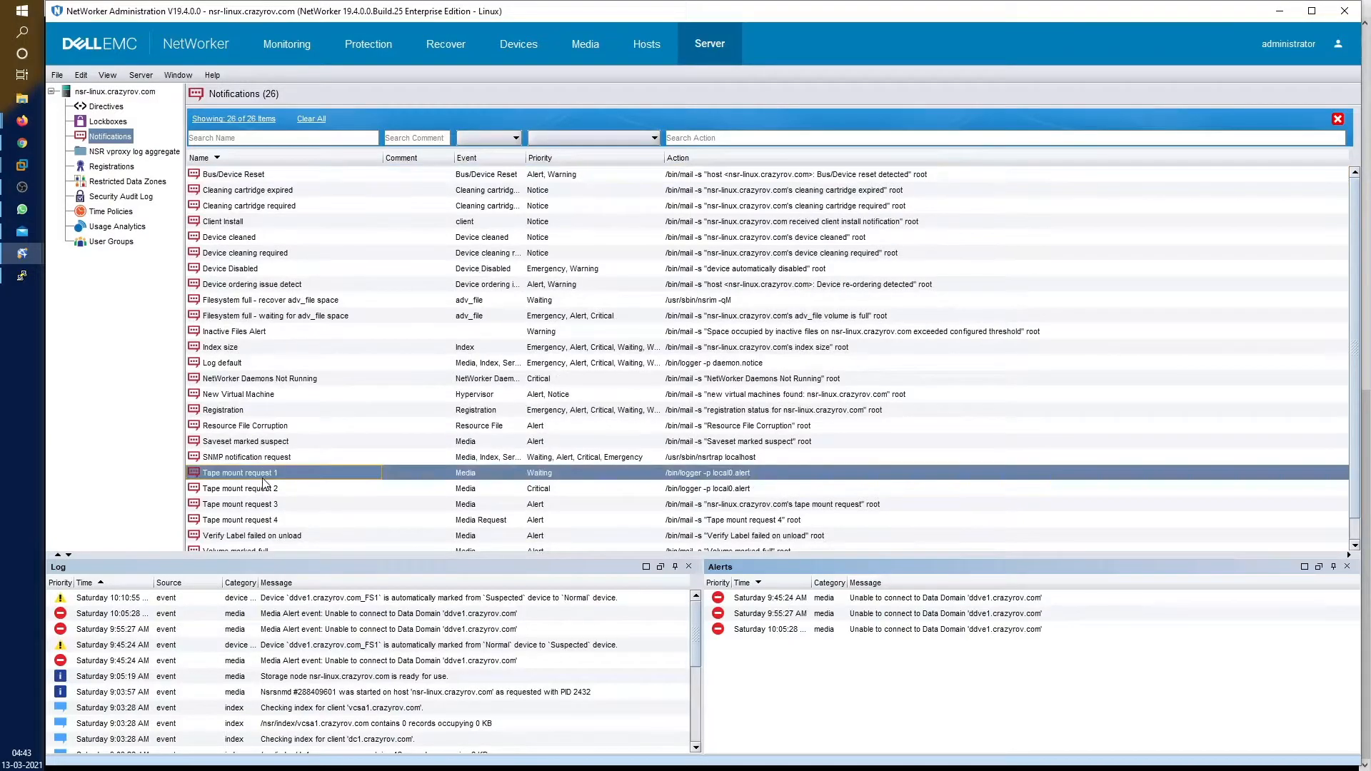
click(252, 178)
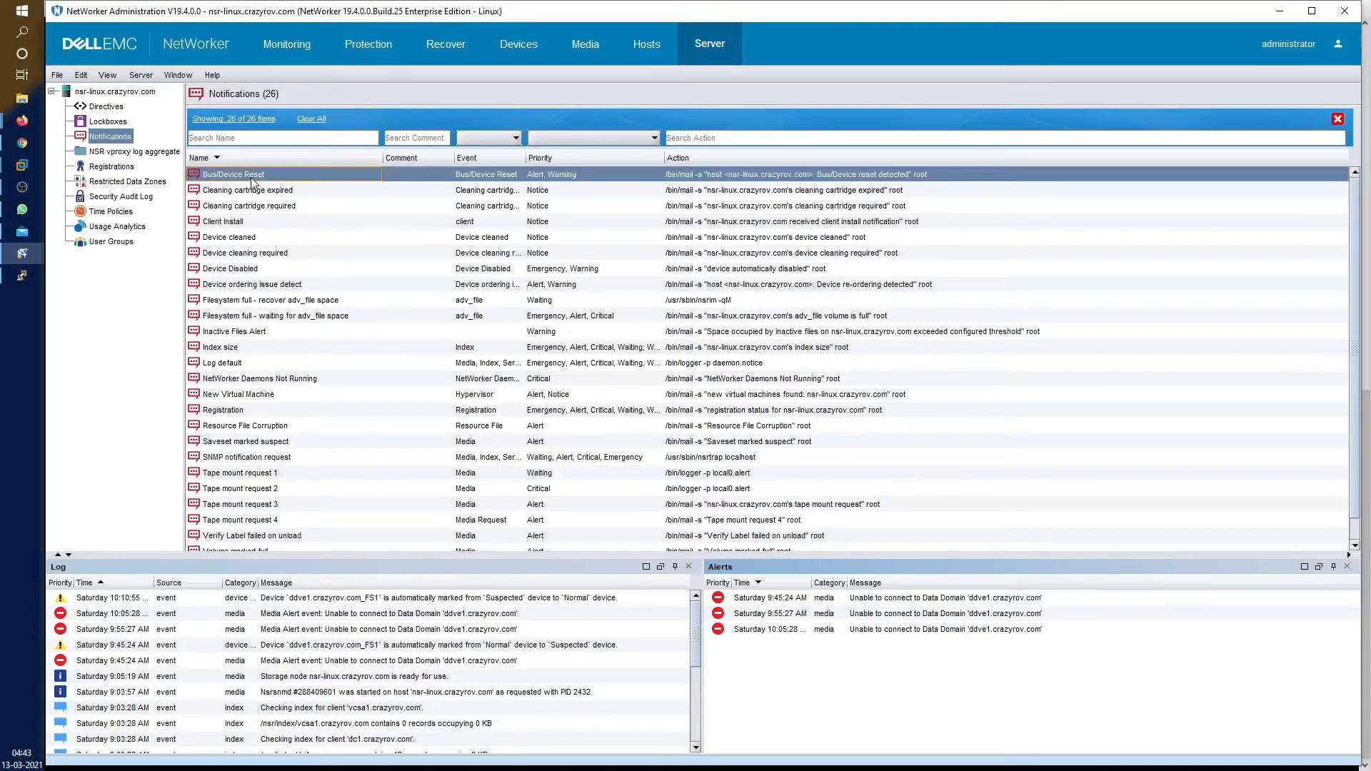
click(262, 239)
click(265, 223)
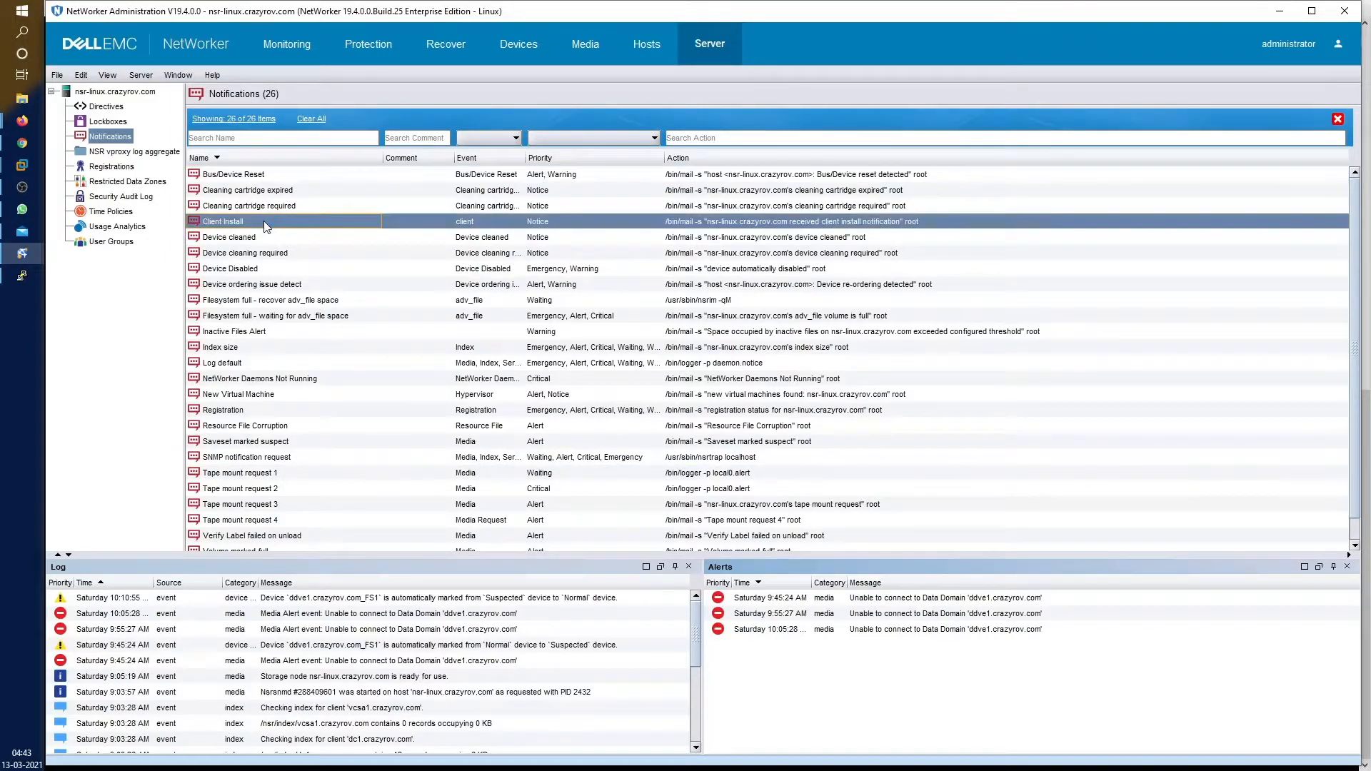
click(248, 350)
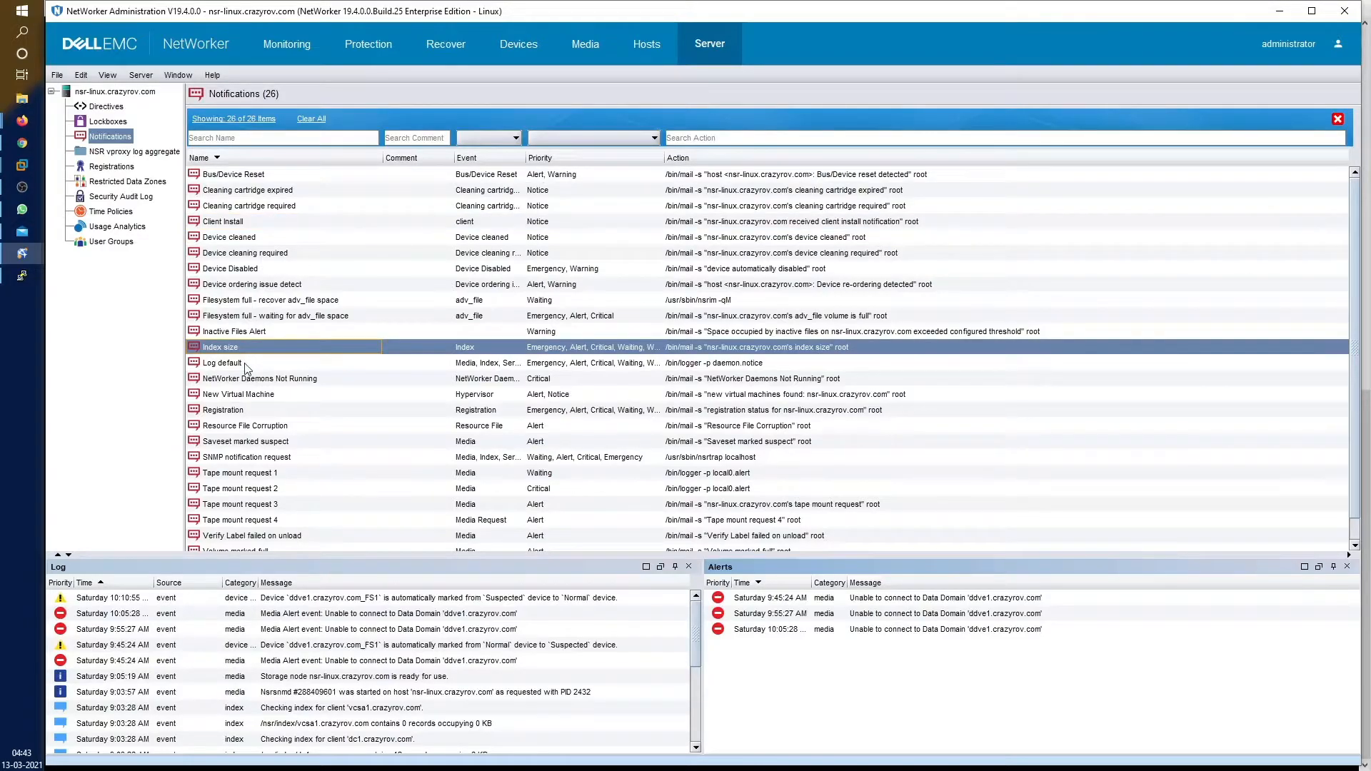
scroll(266, 538, down, 1)
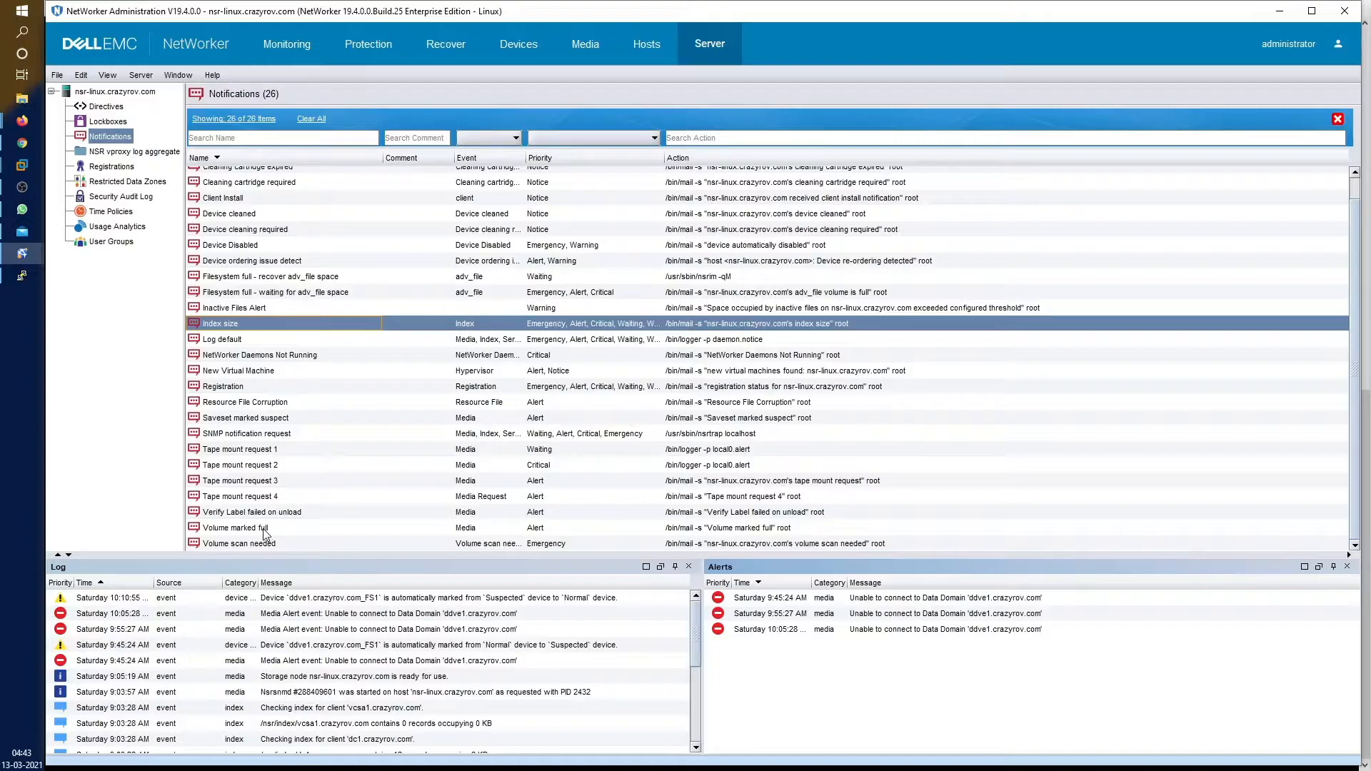
scroll(264, 534, up, 1)
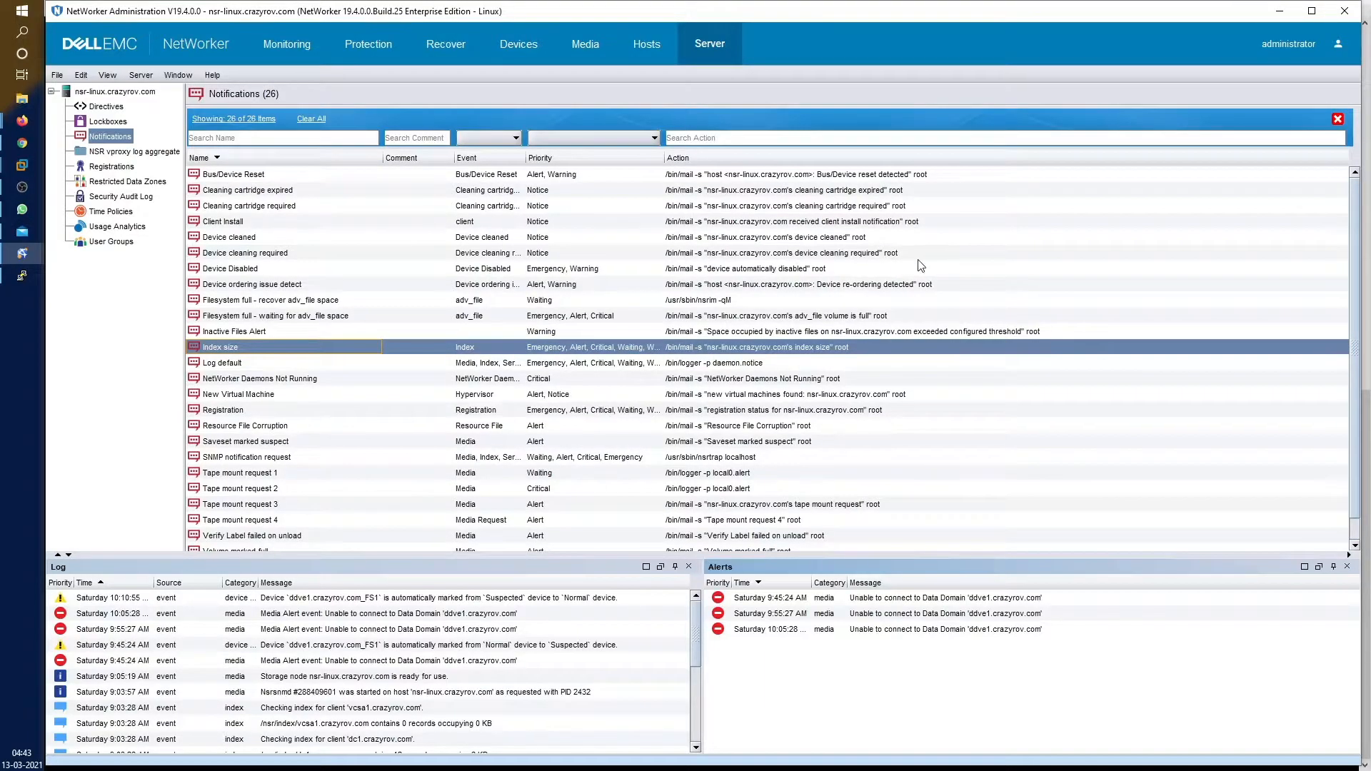
click(786, 241)
right_click(786, 241)
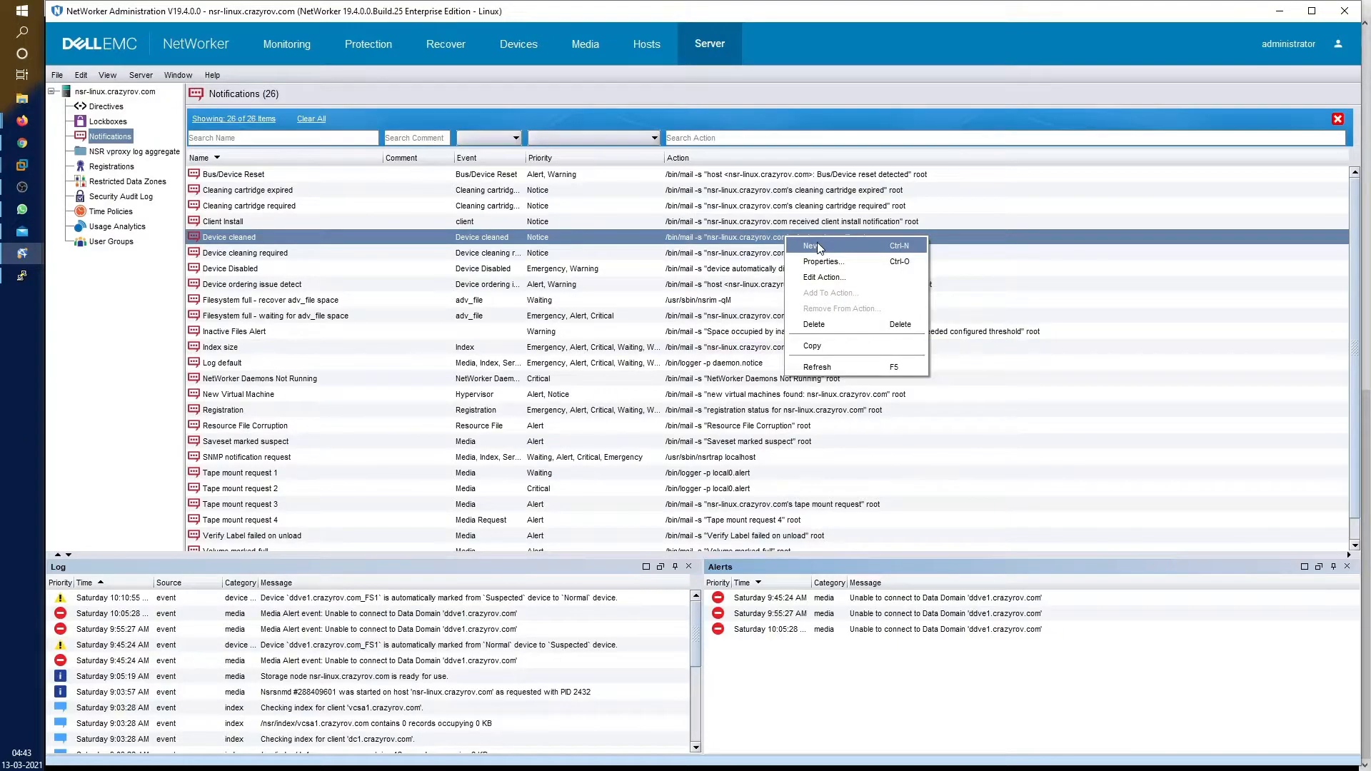
Start a new notification and widen the Create Notification dialog
click(817, 247)
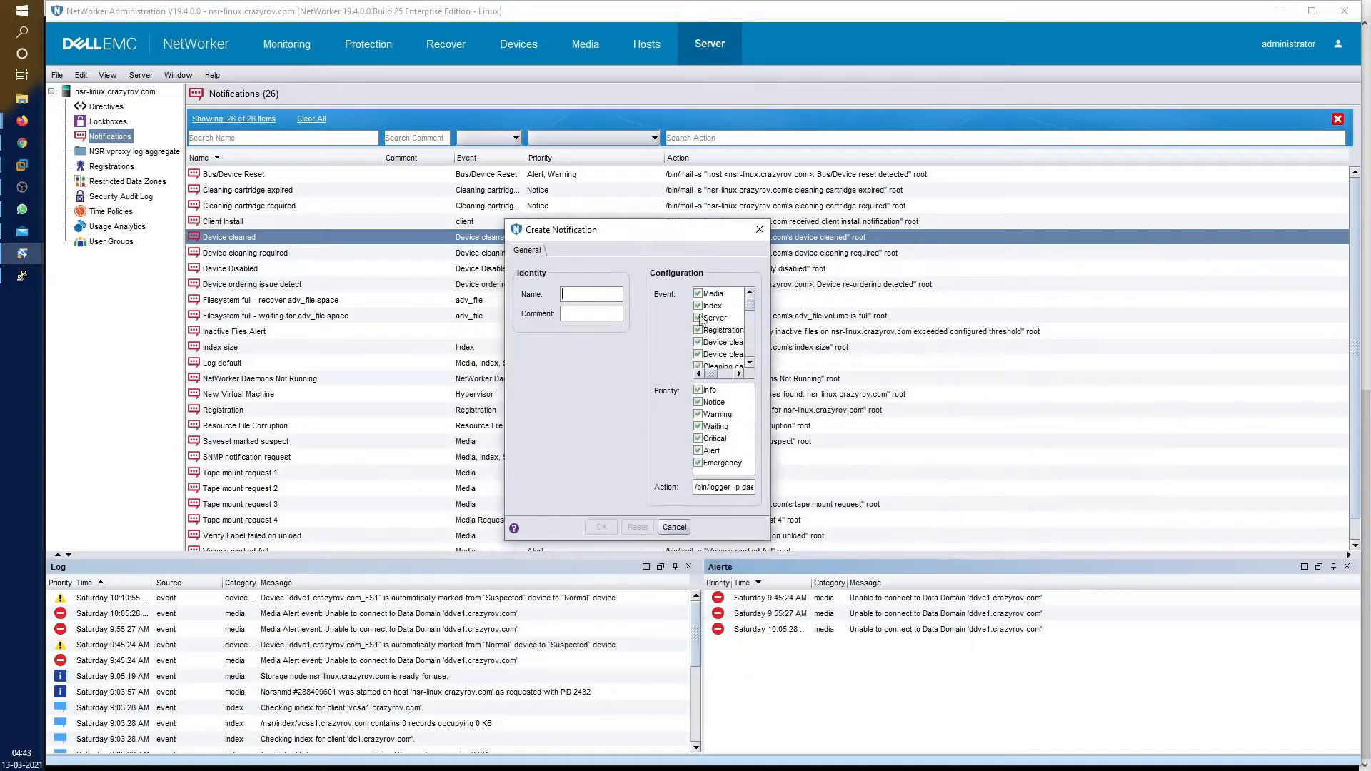
drag(770, 334, 1208, 332)
drag(505, 369, 259, 368)
Replace the Action with mailx -s "${NSR} - ${EVENT} - ${PRIORITY}" addressed to the admin
triple_click(809, 488)
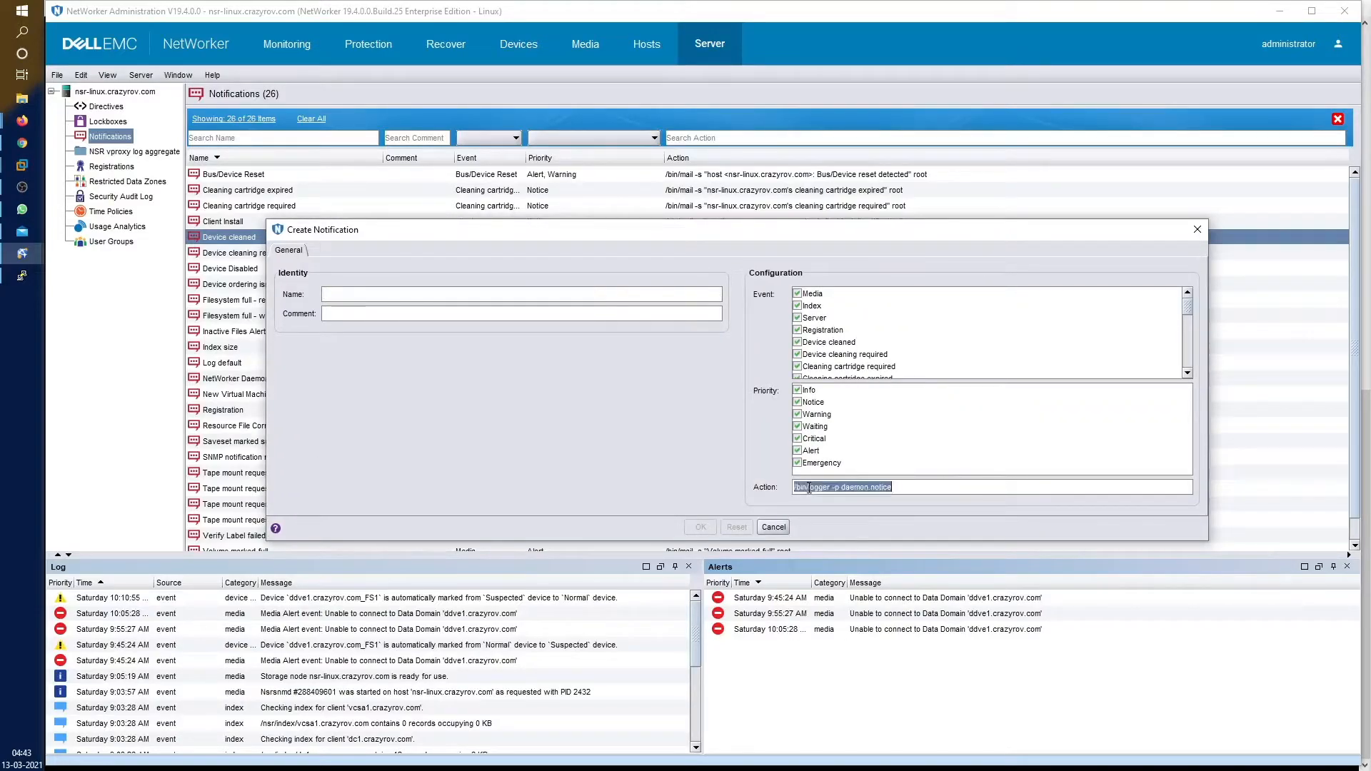
click(809, 488)
drag(894, 487, 771, 488)
text(mail)
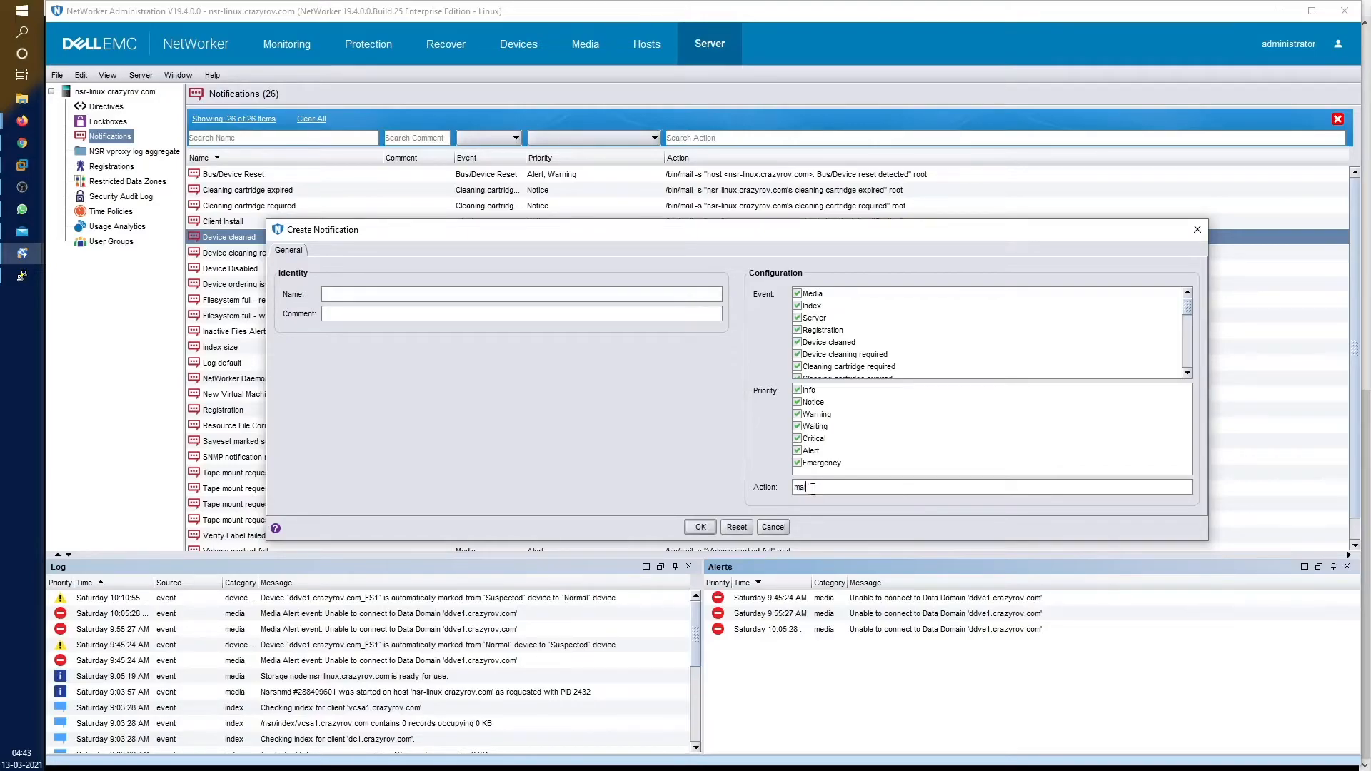
text(x -S)
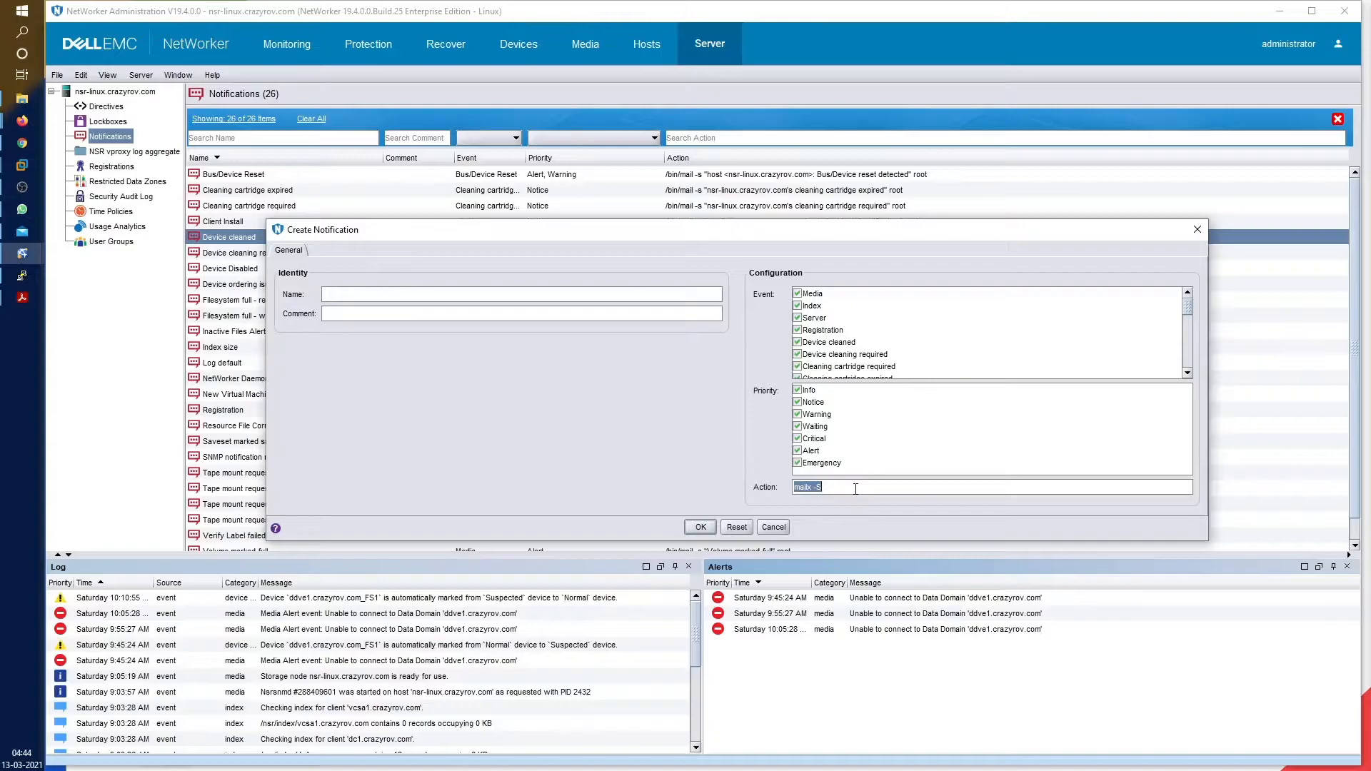
click(856, 489)
key(BackSpace)
text(s)
text($)
text(NSR} -${EVENT} - ${PRIORITY)
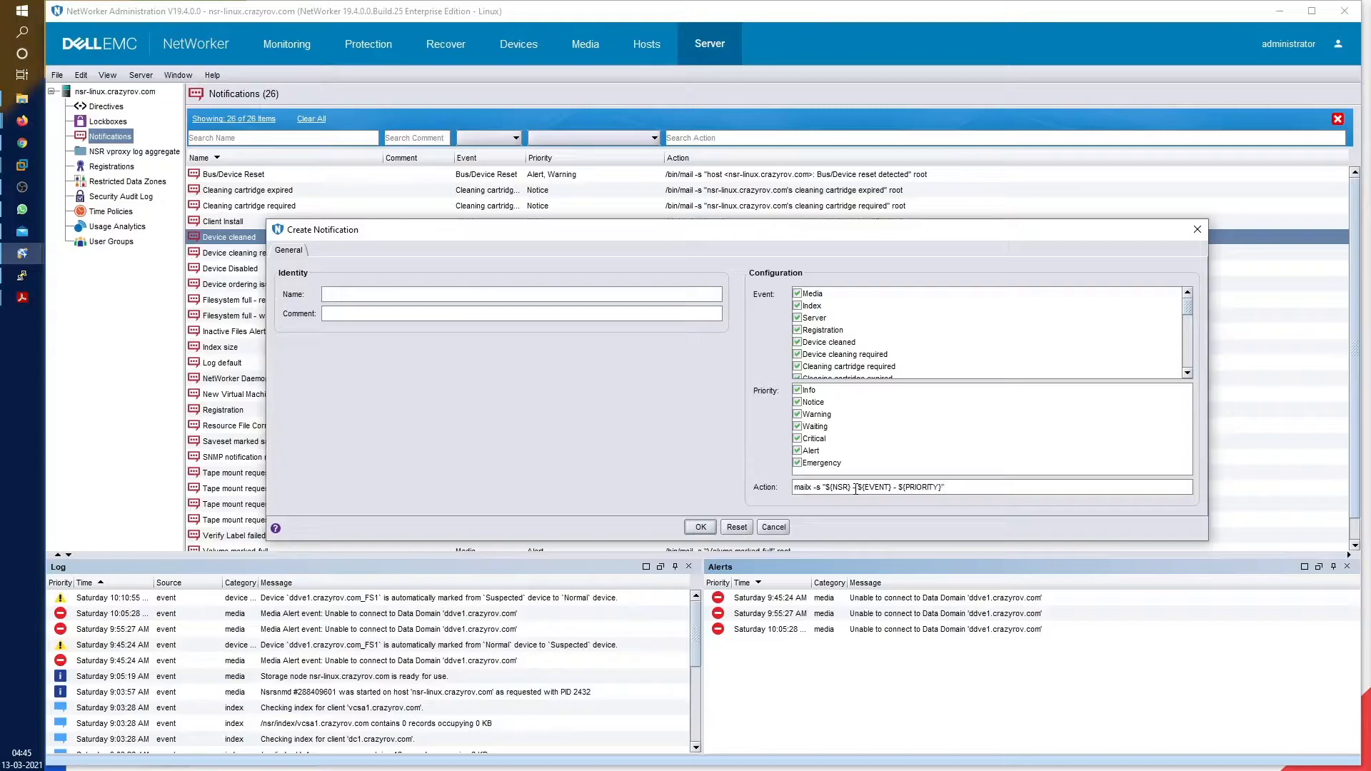
Name the notification 'Generic notification' and review its checked Event and Priority lists
click(700, 294)
text(Generic notification)
drag(846, 541, 840, 743)
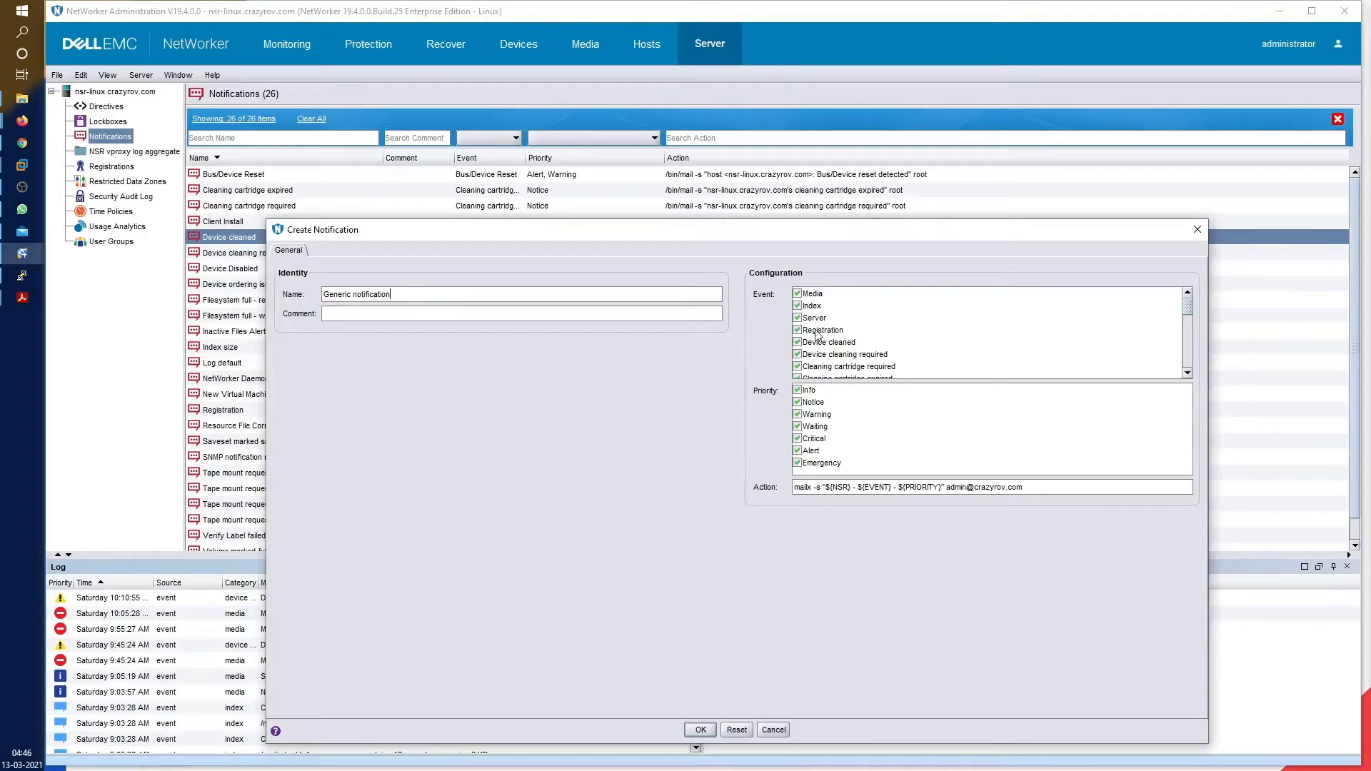
scroll(862, 347, down, 1)
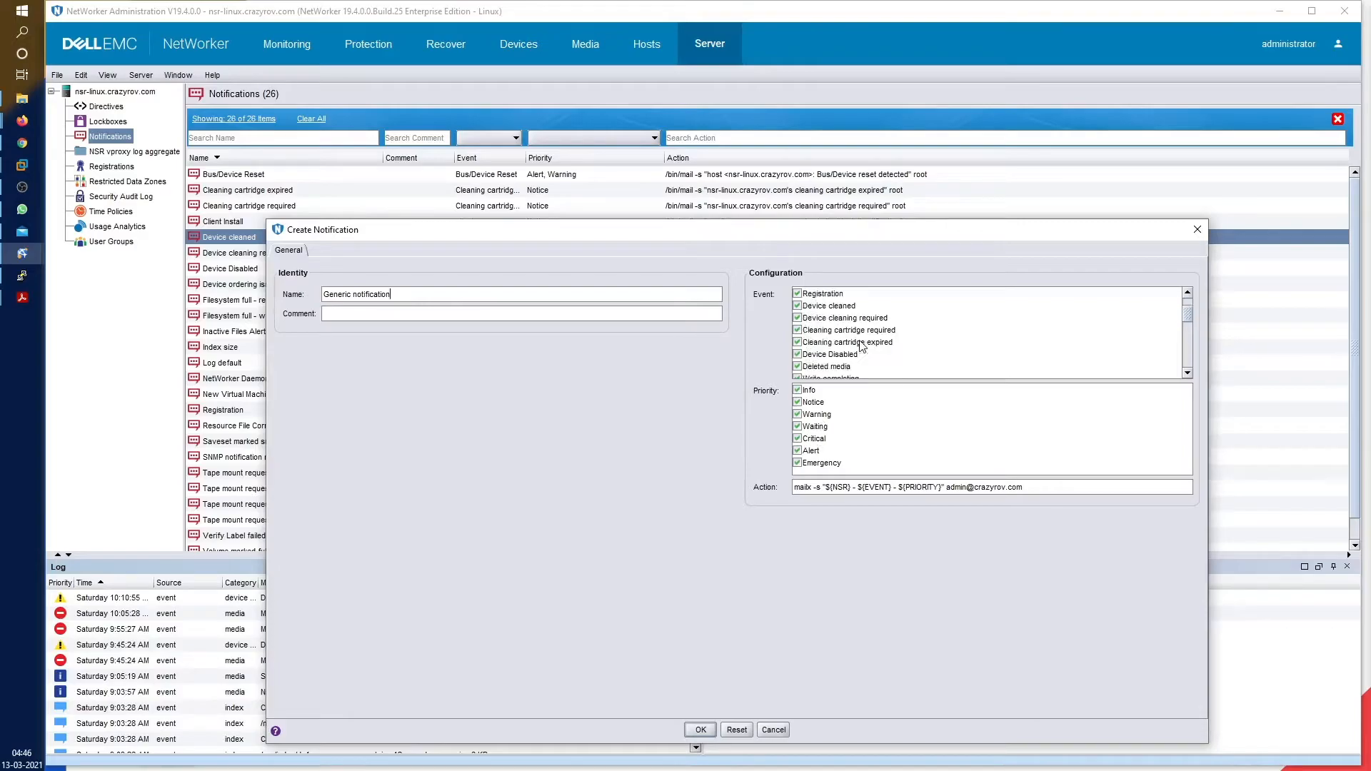
scroll(863, 347, down, 1)
scroll(878, 348, down, 5)
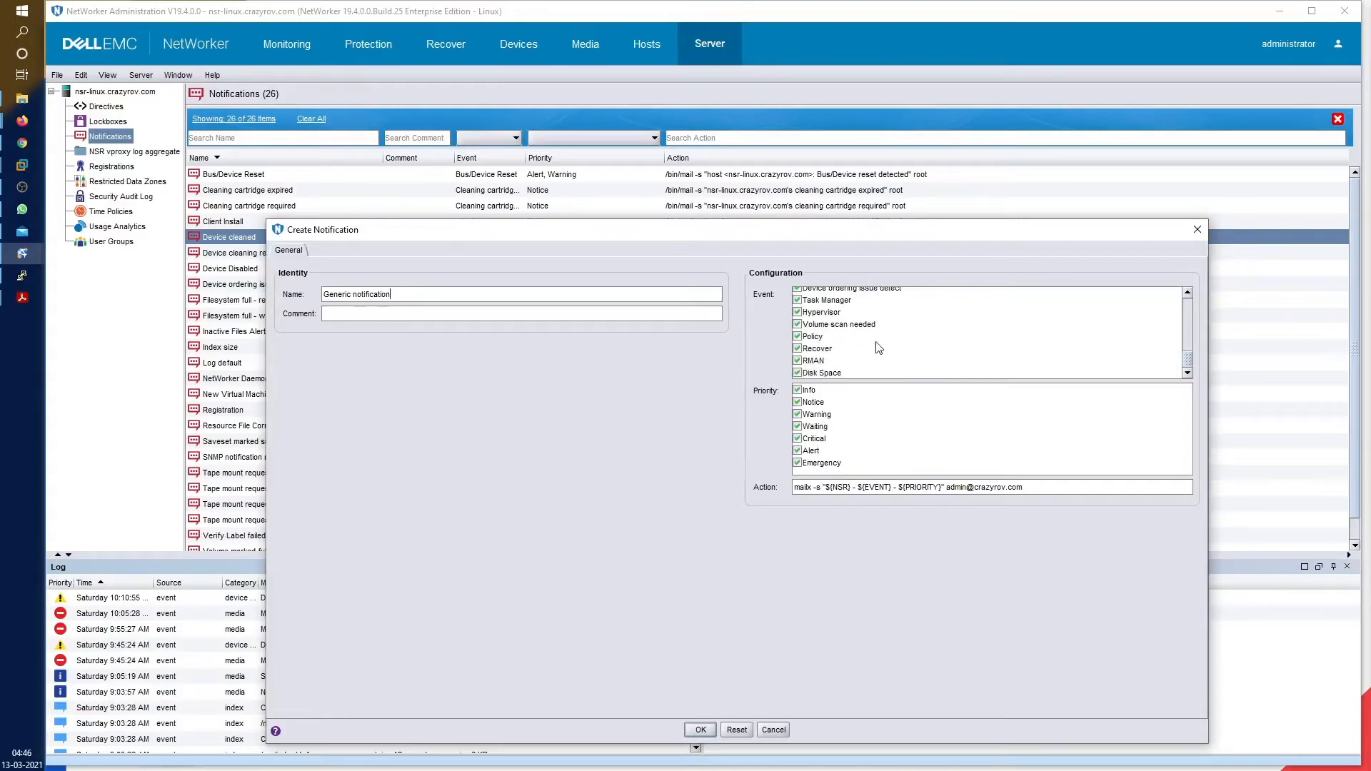
scroll(855, 350, up, 5)
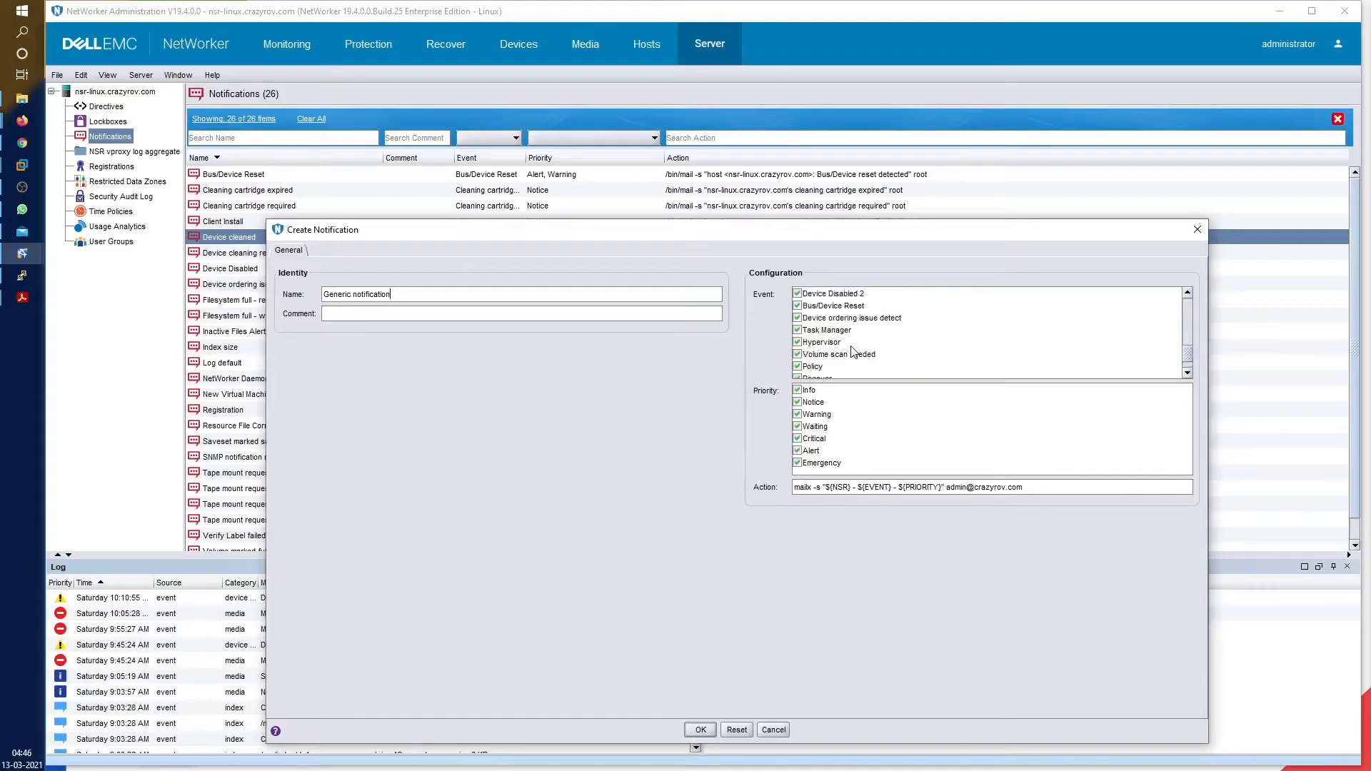
scroll(854, 350, up, 1)
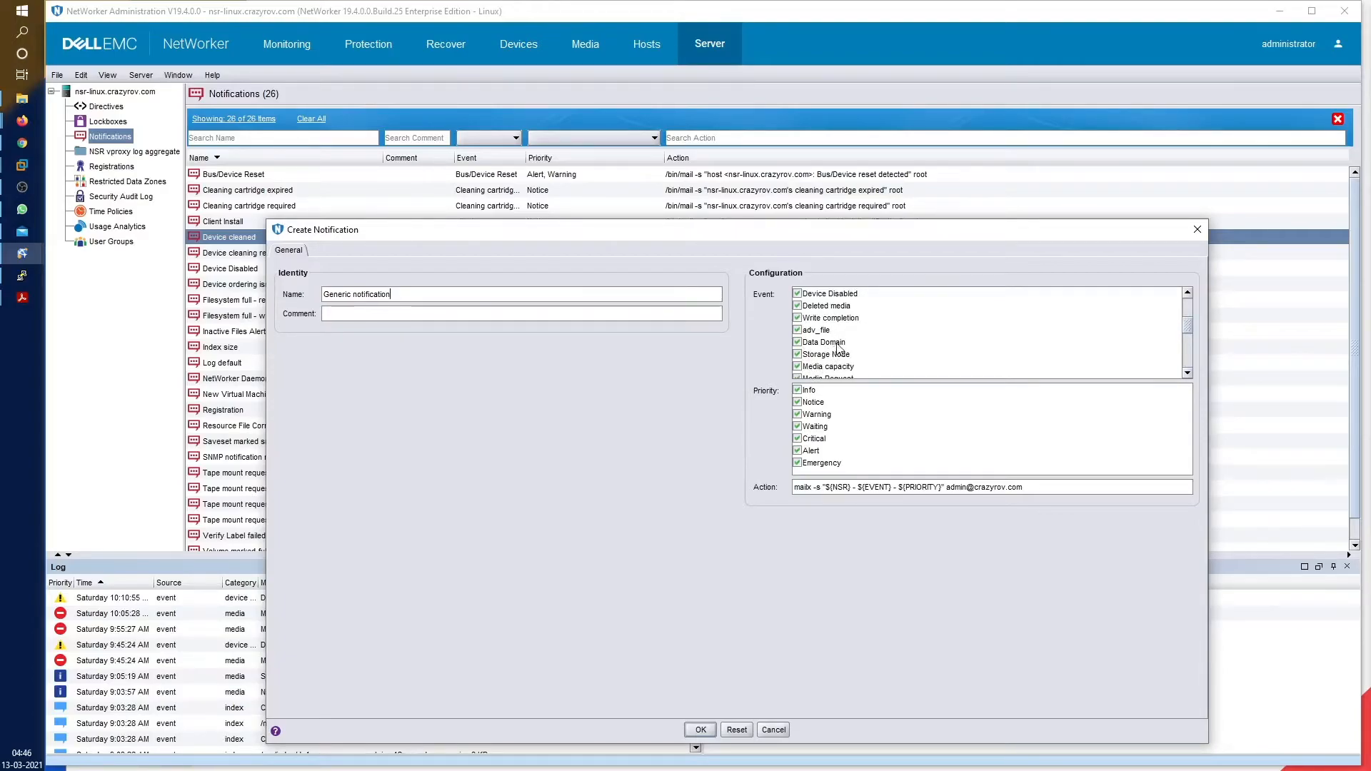
scroll(893, 344, down, 1)
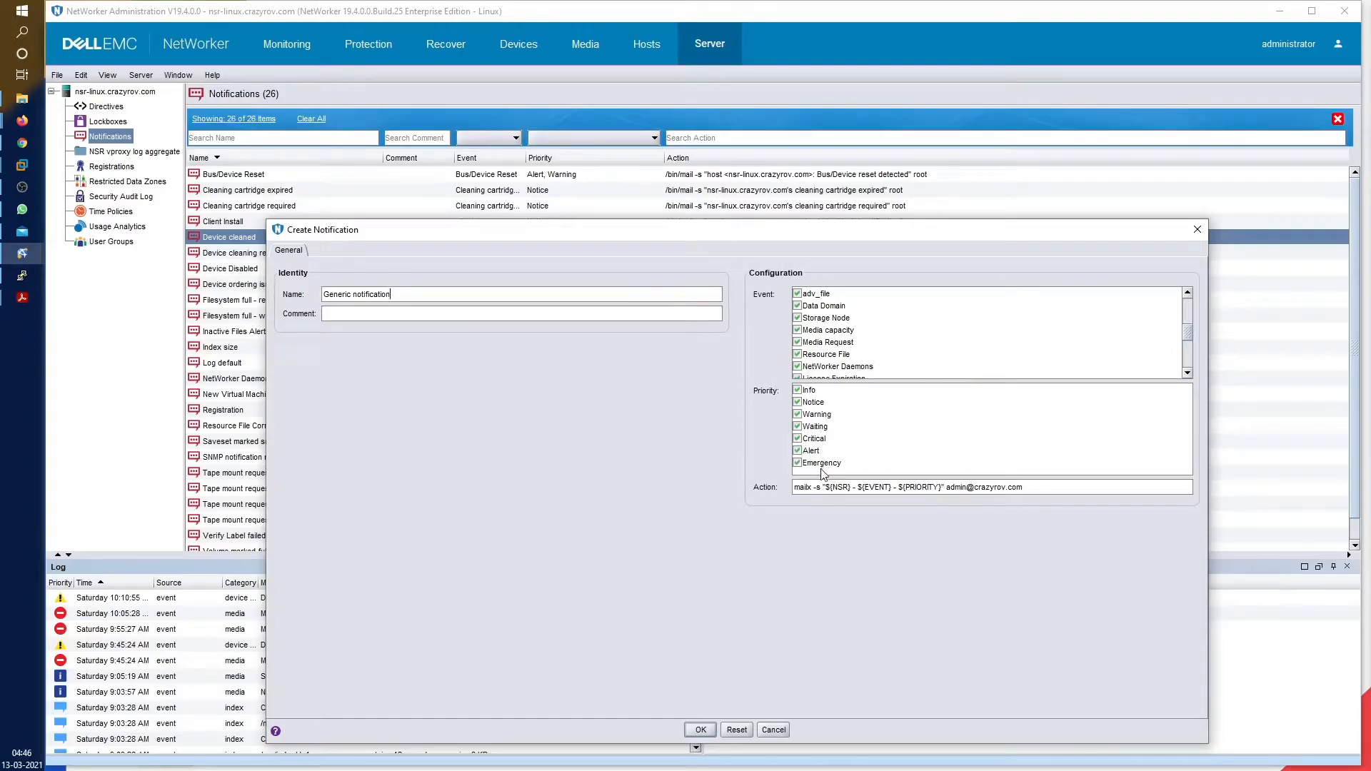
scroll(857, 338, down, 1)
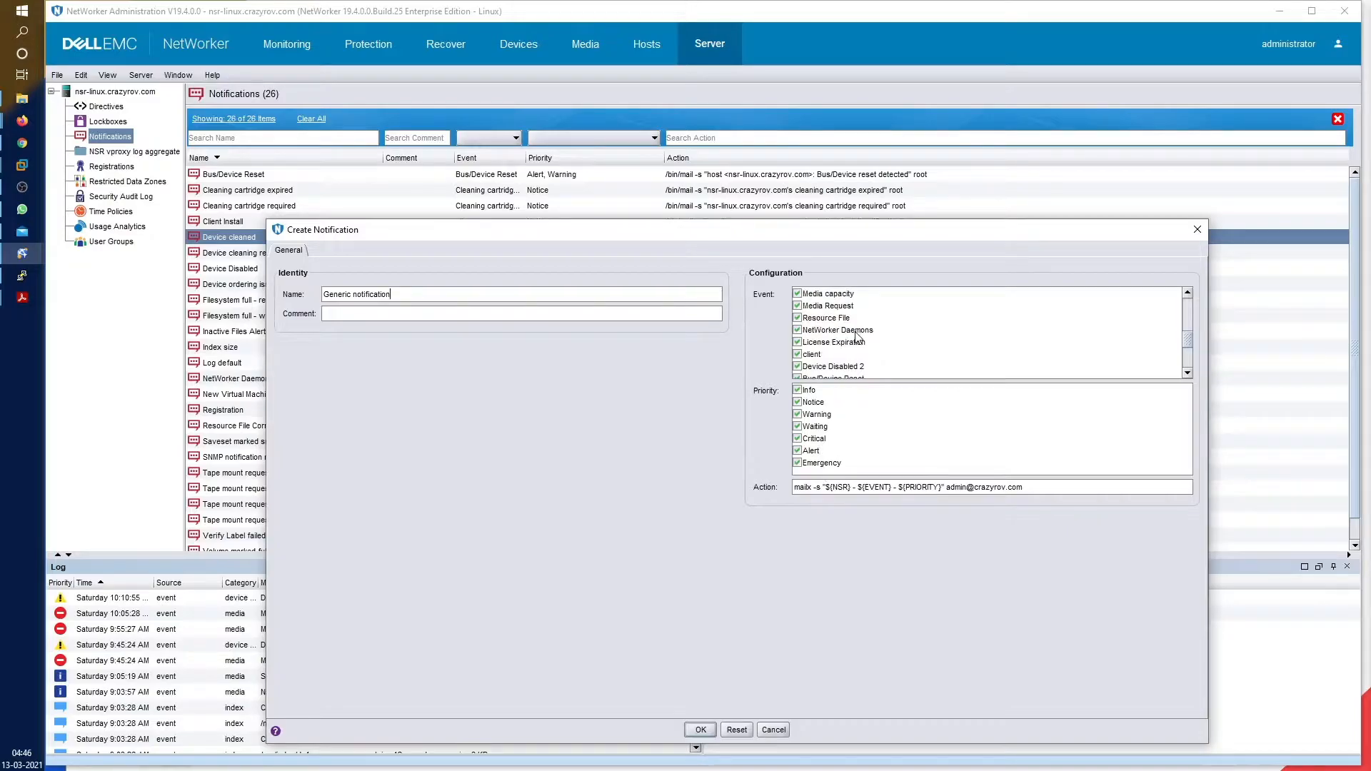
scroll(857, 338, down, 3)
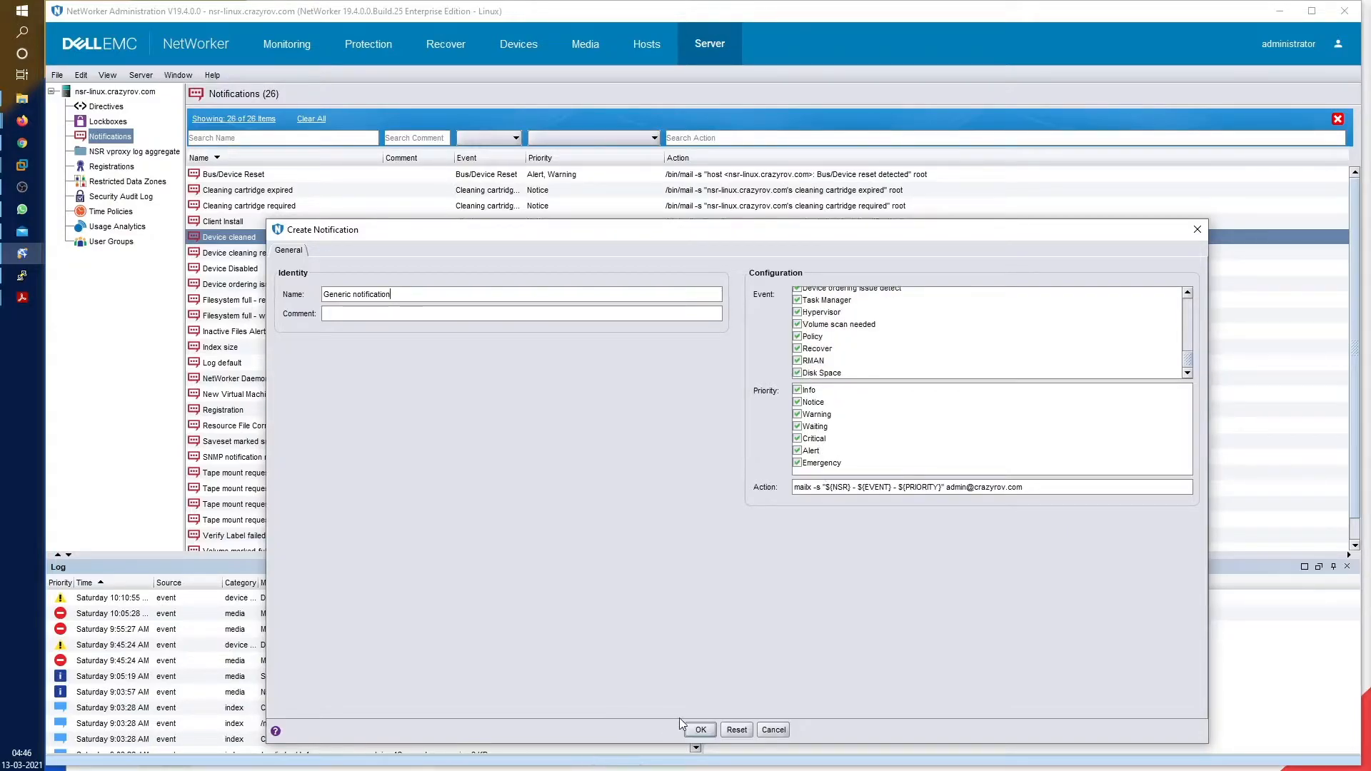
Check the full mailx action text and save the Generic notification
click(1027, 486)
key(Home)
triple_click(1039, 489)
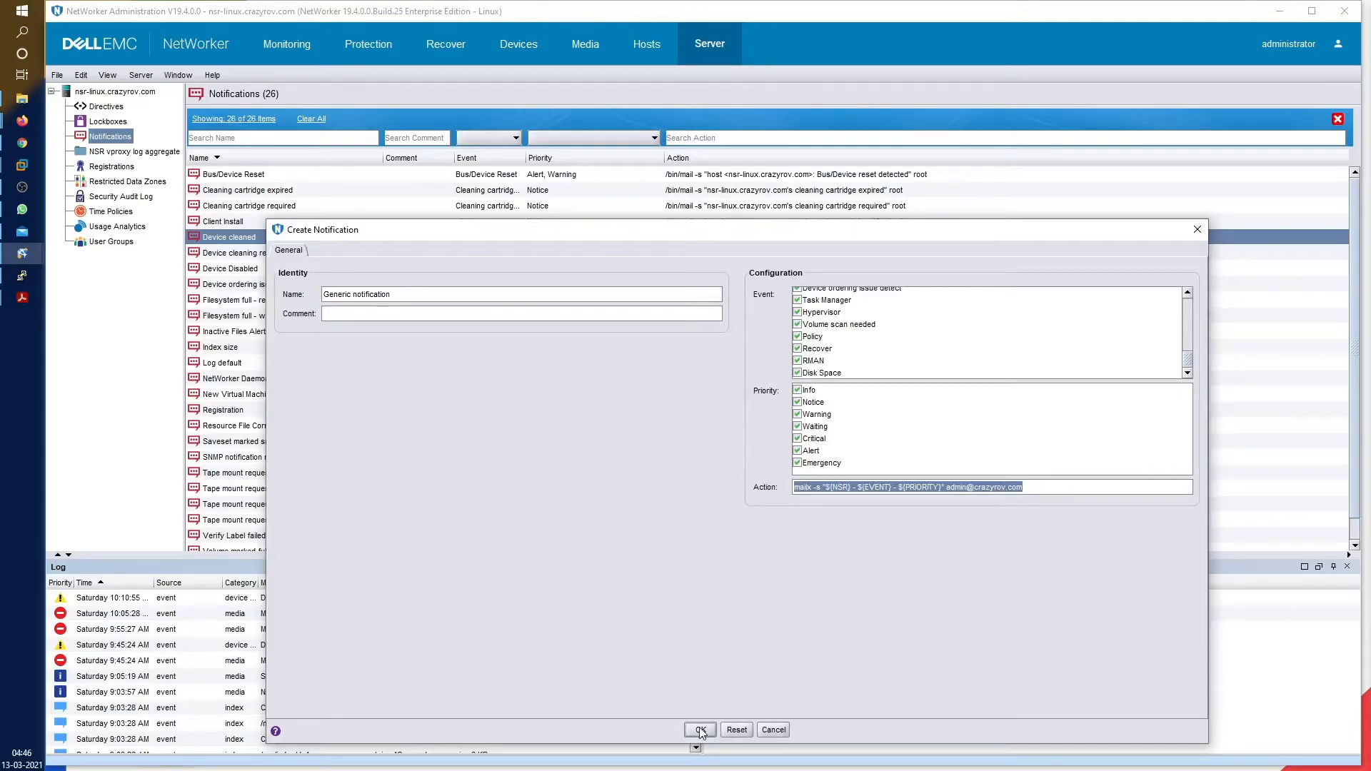
click(700, 729)
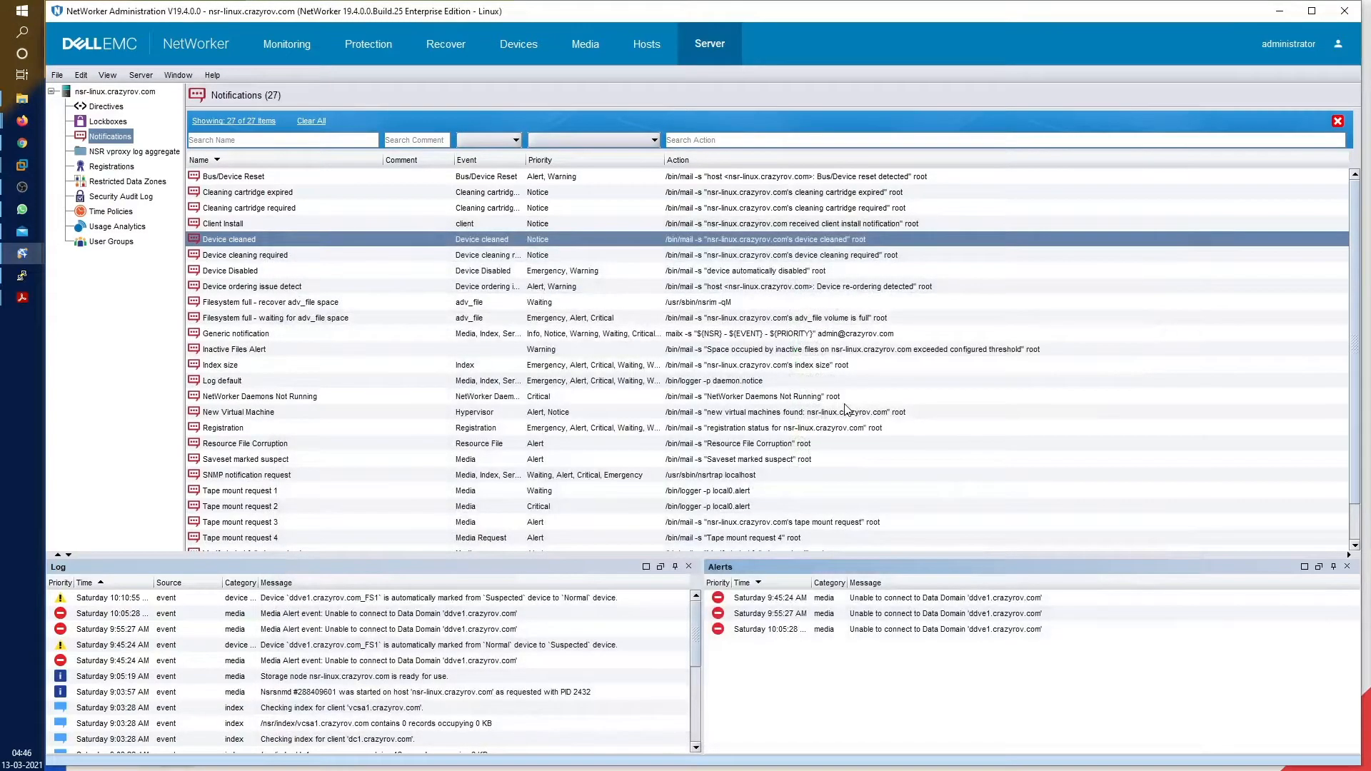
In Protection, expand Policies and select Demo to list its DC, FS and ORACLE workflows
click(383, 49)
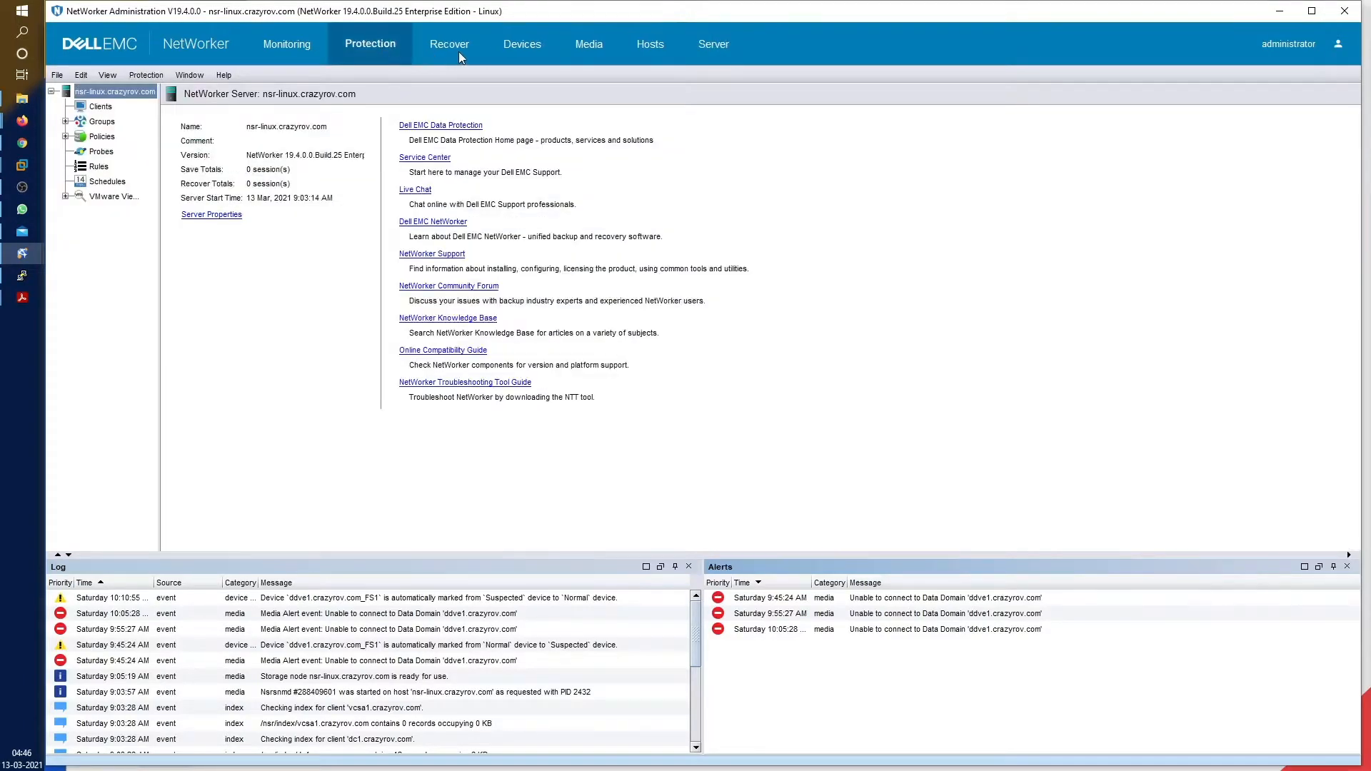
click(65, 137)
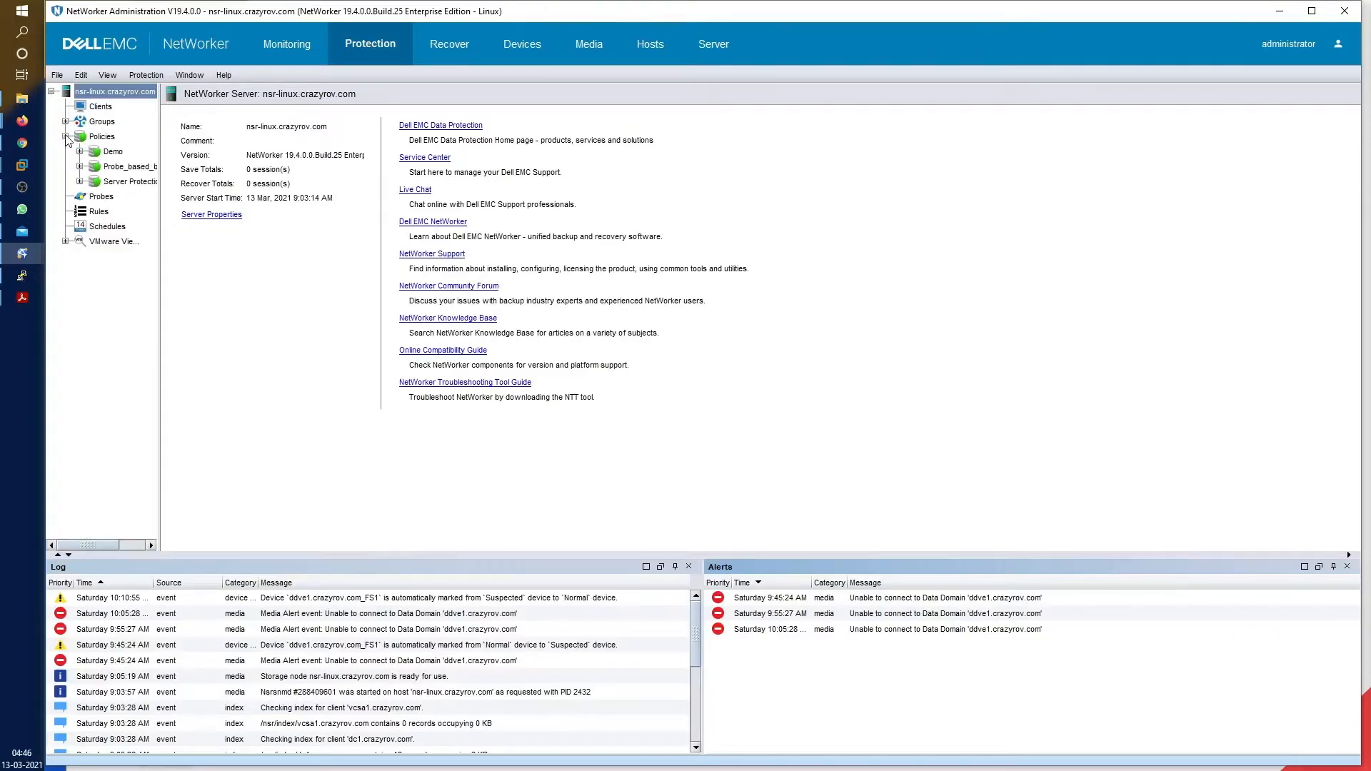
click(112, 153)
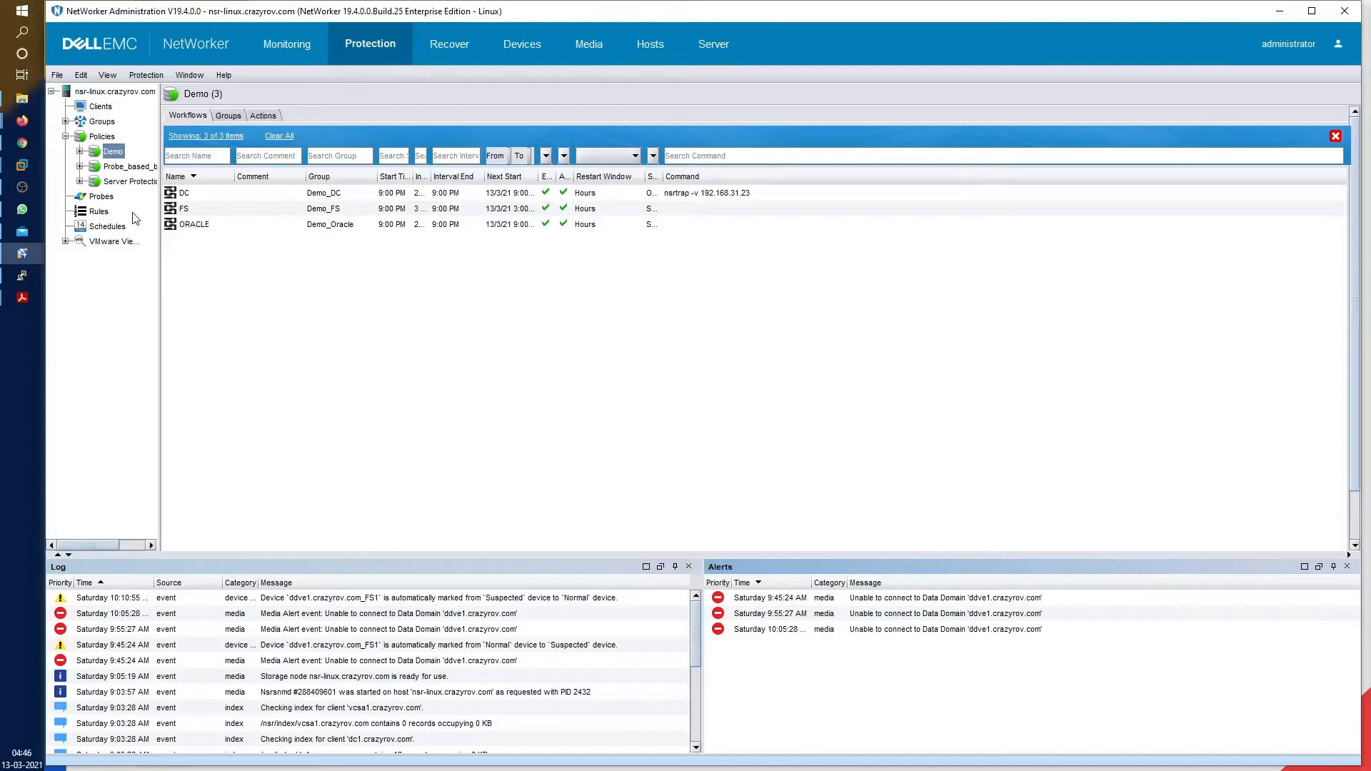
Set the Demo policy's Send notification option to On Completion
right_click(114, 156)
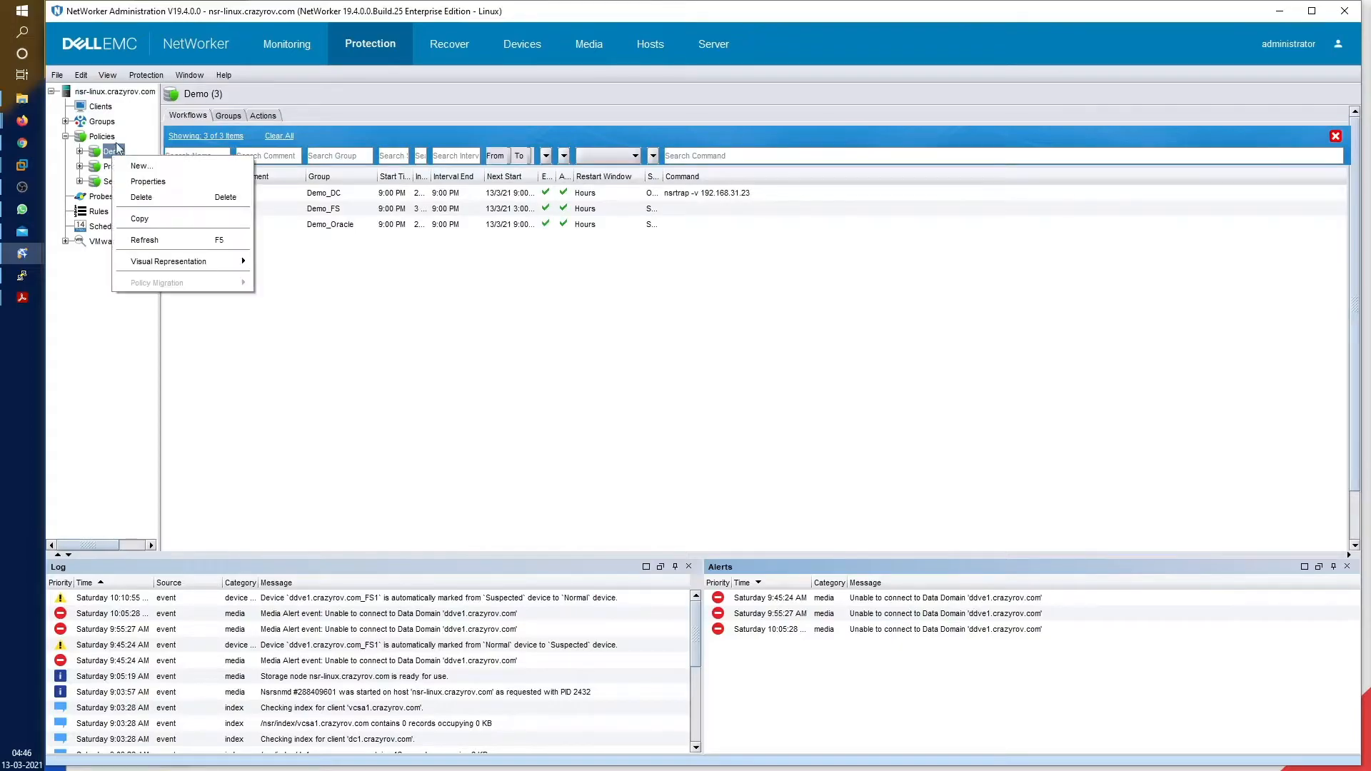
click(148, 181)
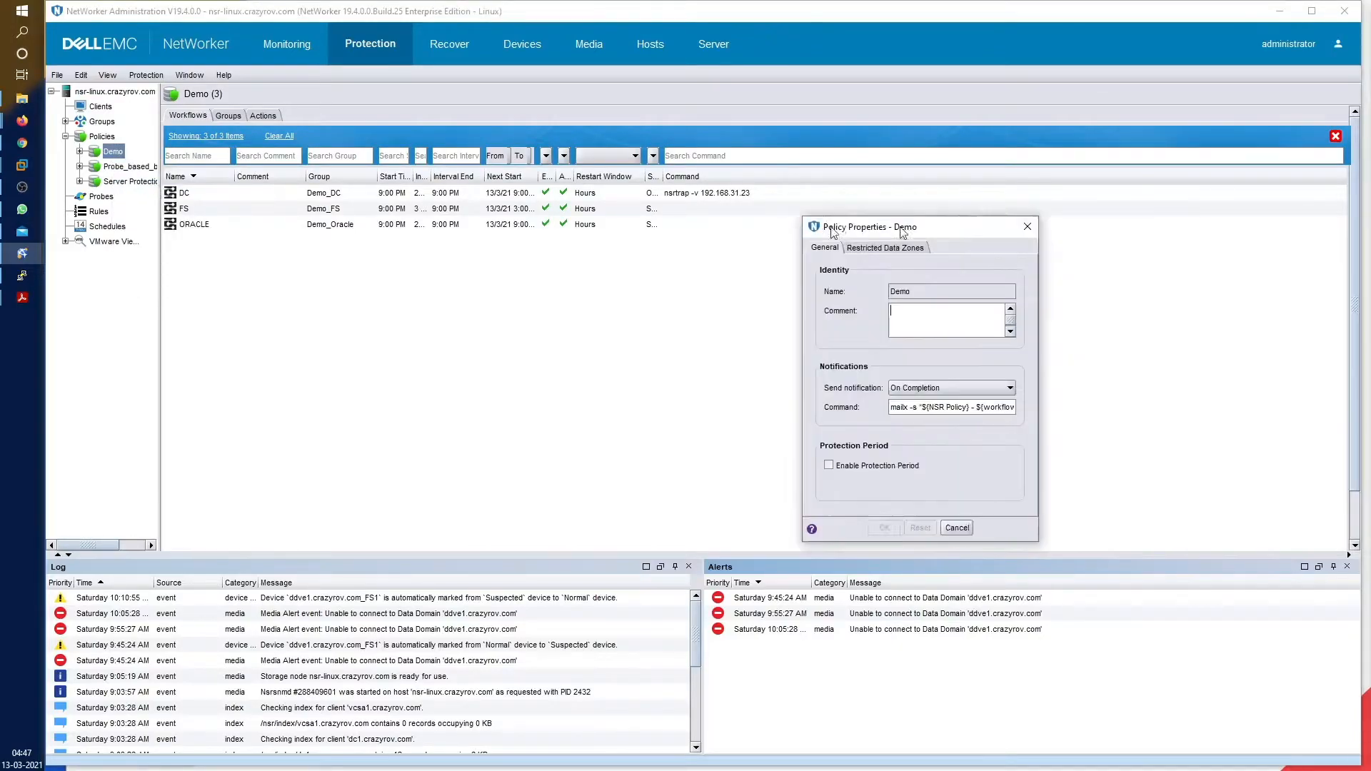
drag(399, 350, 998, 350)
click(541, 373)
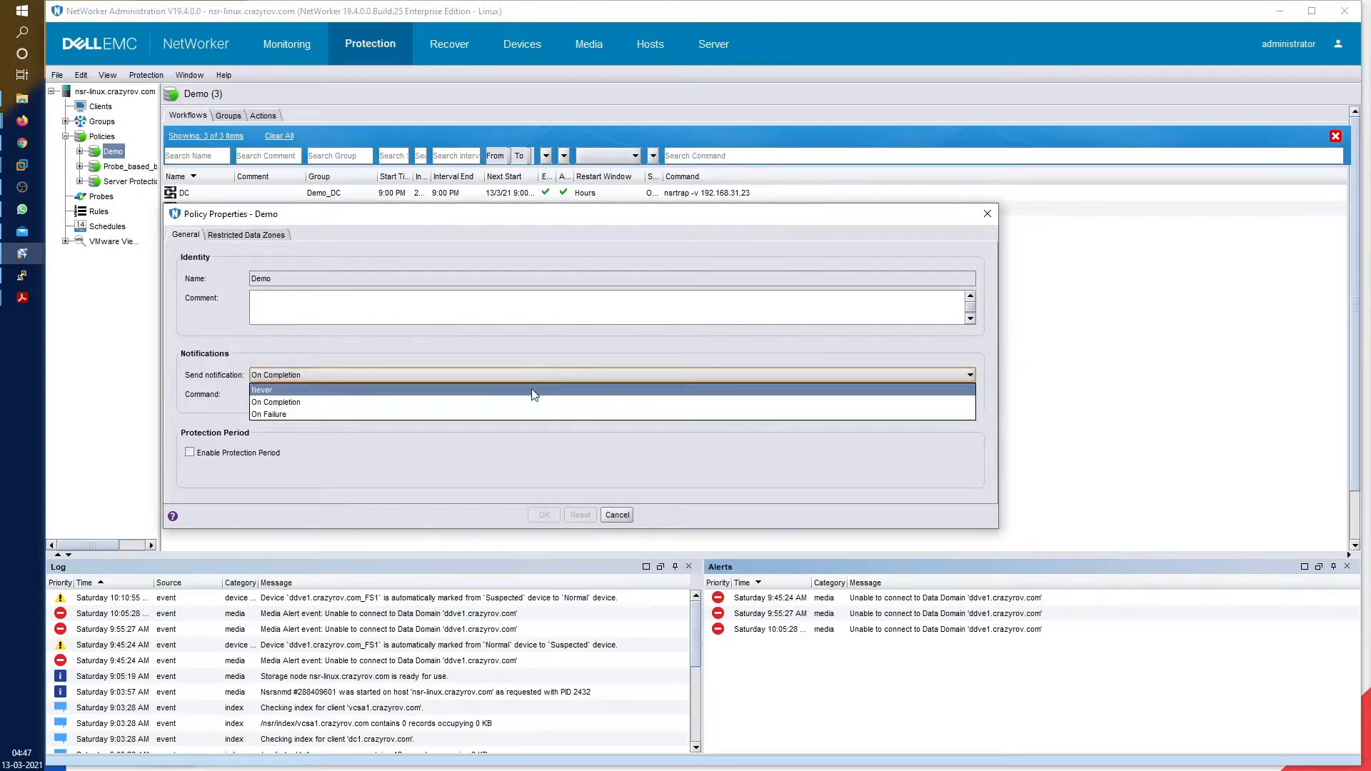
click(533, 390)
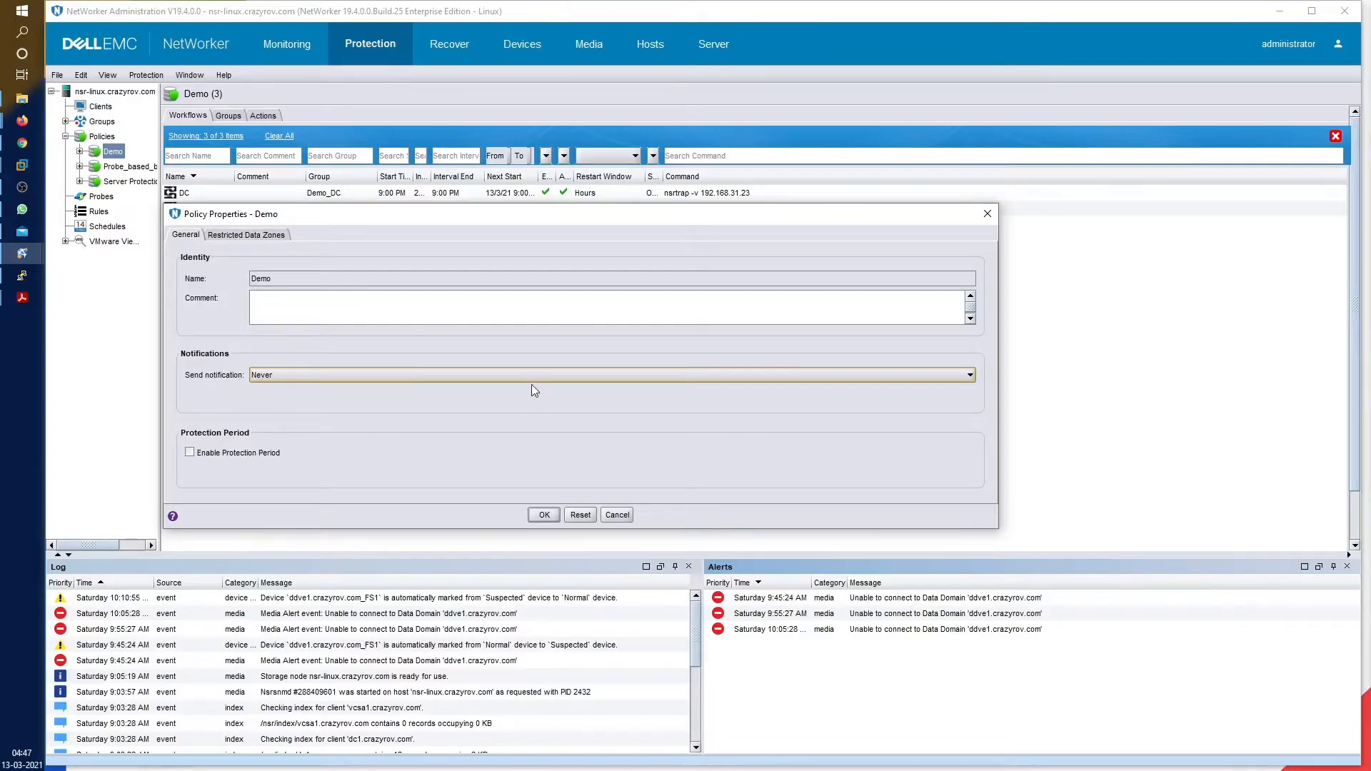
click(532, 378)
click(526, 403)
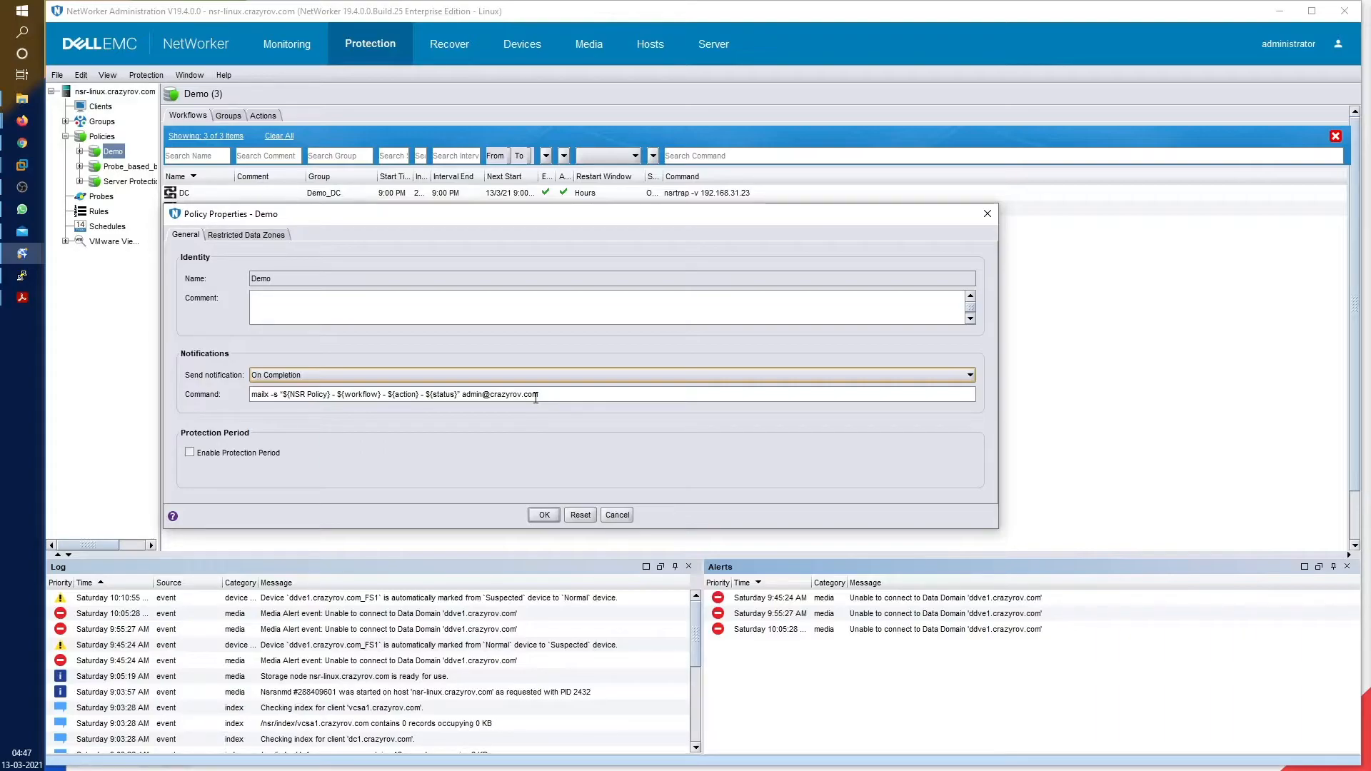
Add ${policy} after ${NSR} in the mailx Command subject and save the Demo policy
triple_click(554, 394)
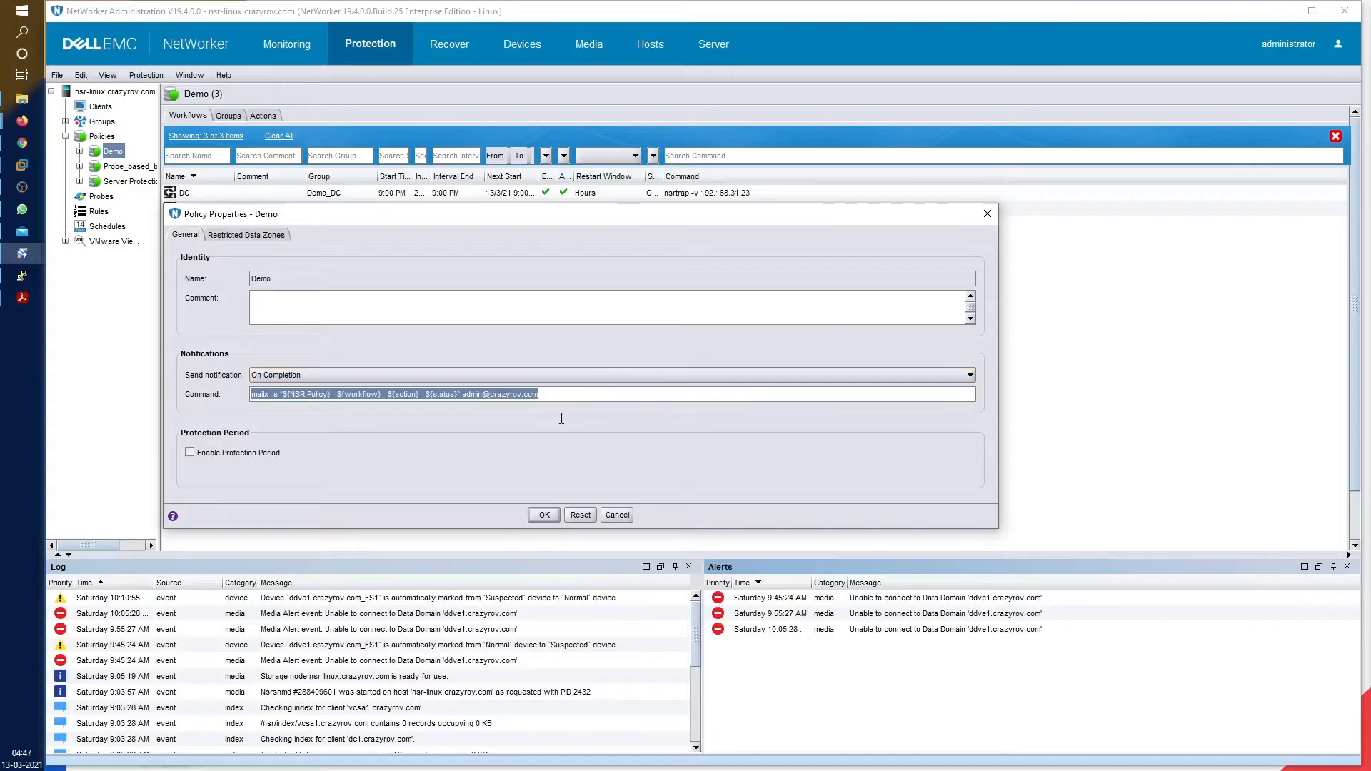
click(579, 401)
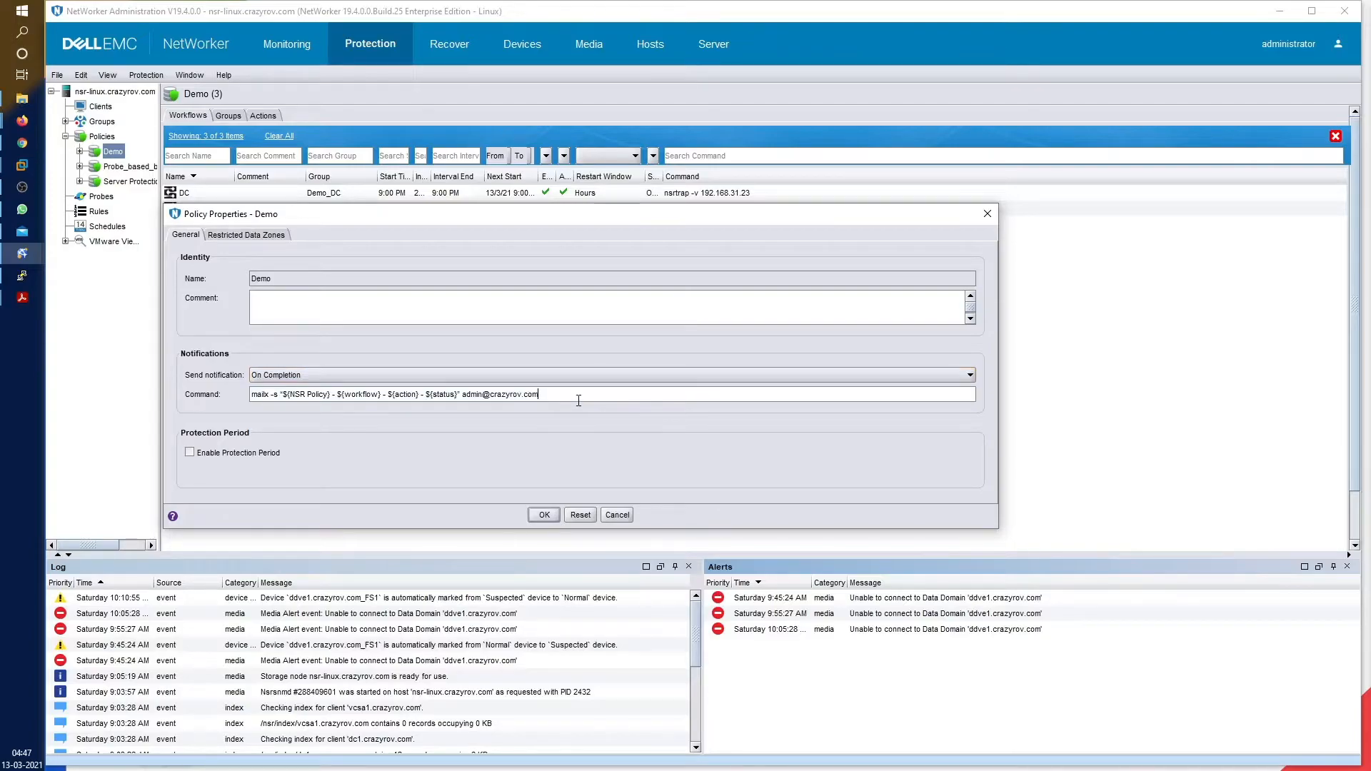
click(260, 395)
click(306, 395)
text(})
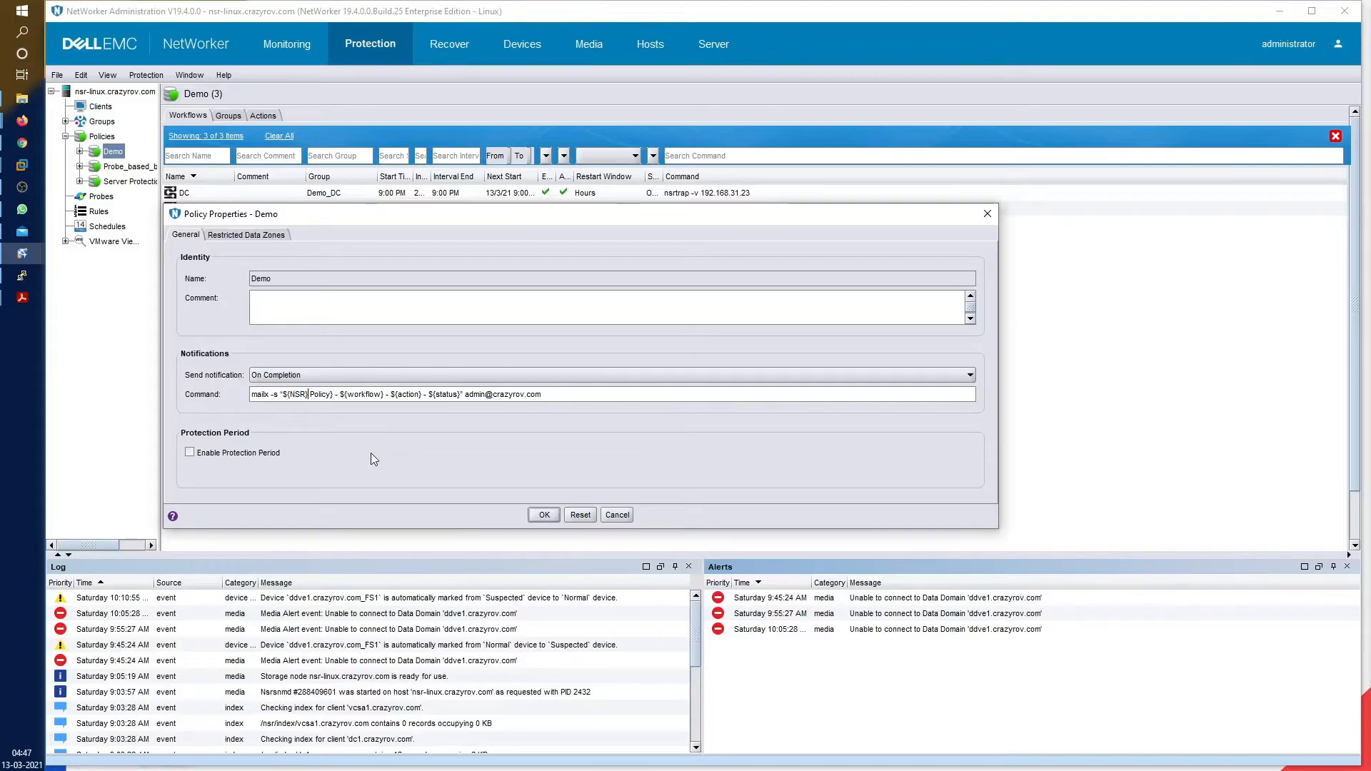
text( -)
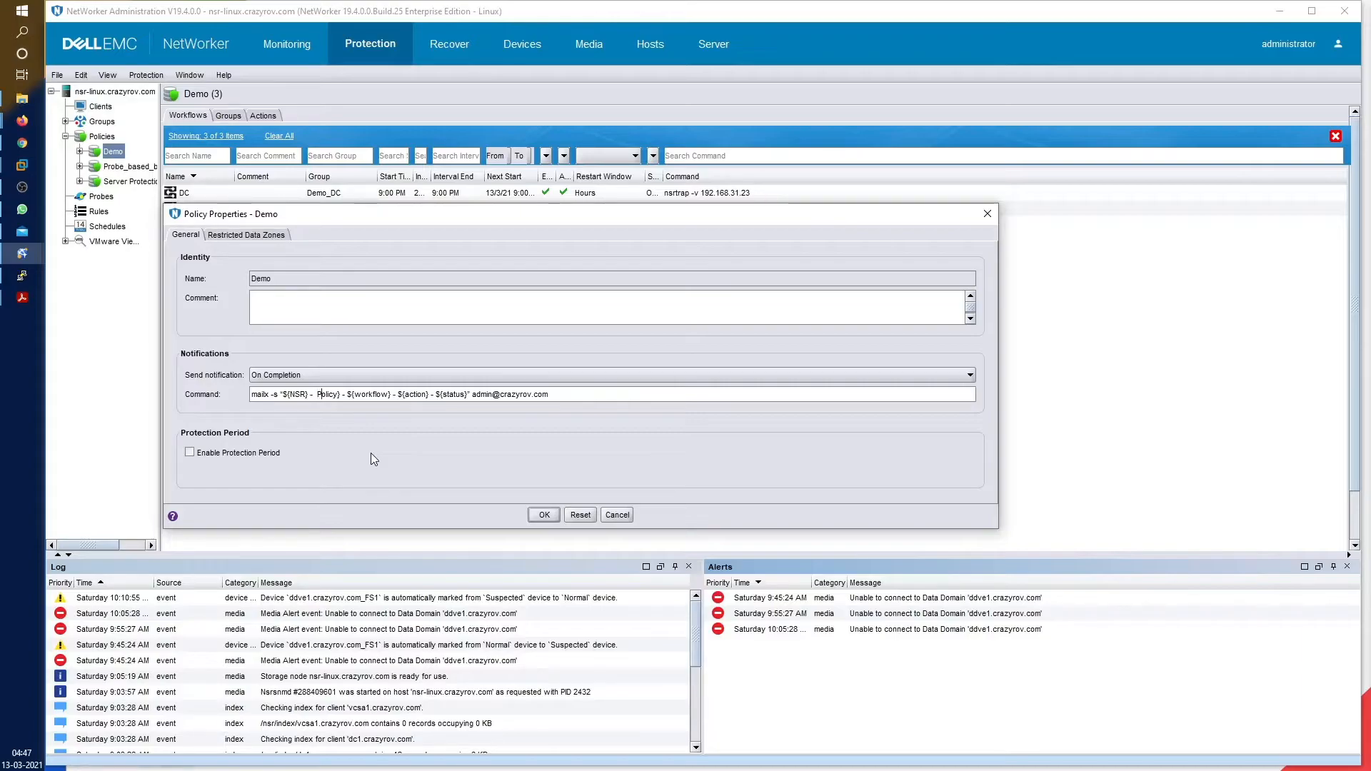
key(BackSpace)
text(p)
text(${)
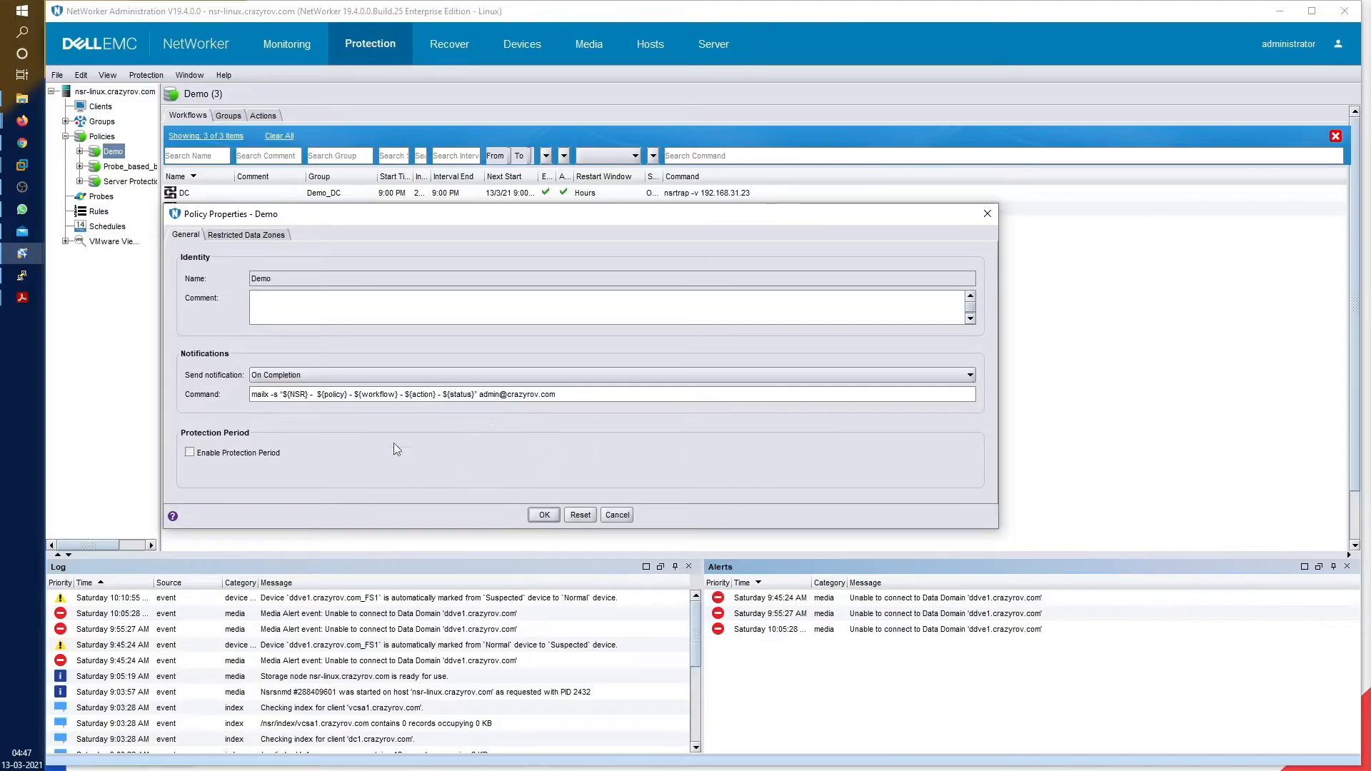
triple_click(600, 393)
key(ctrl+c)
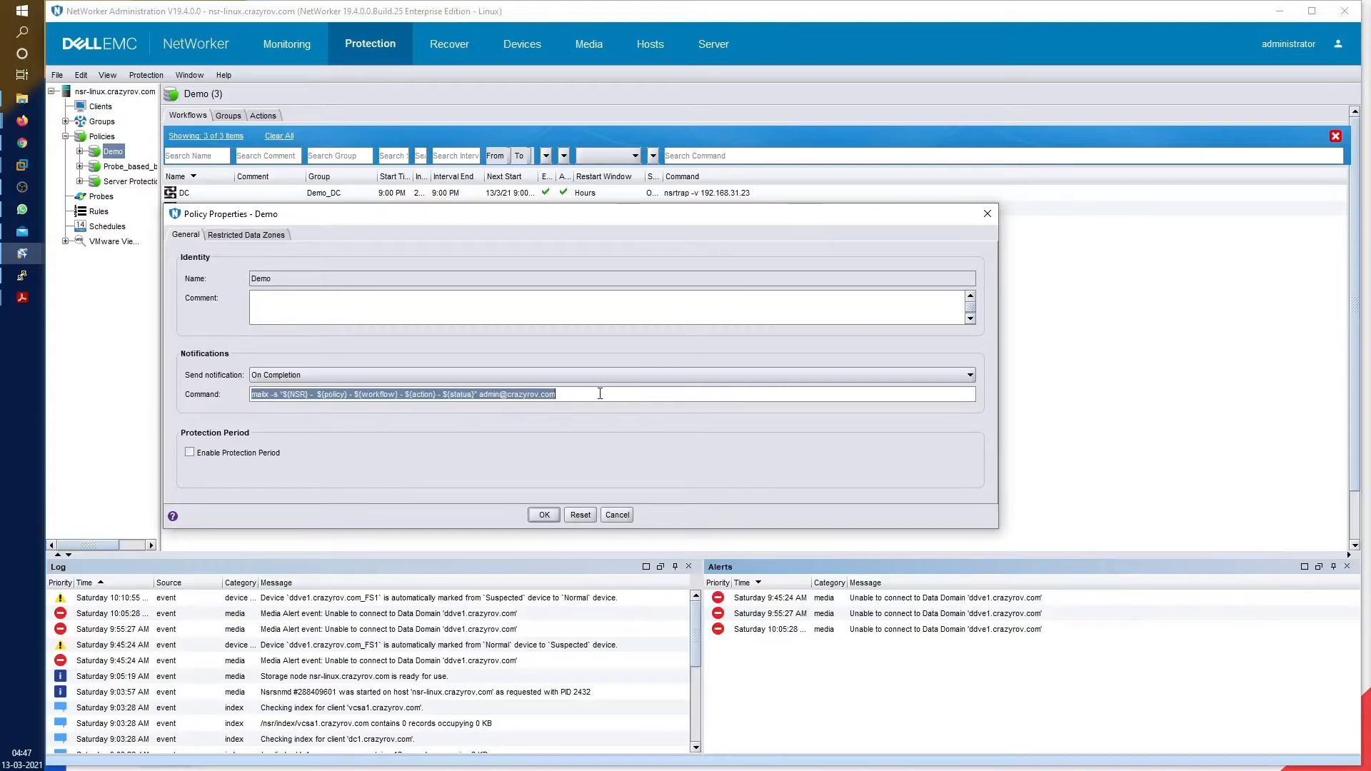
click(544, 515)
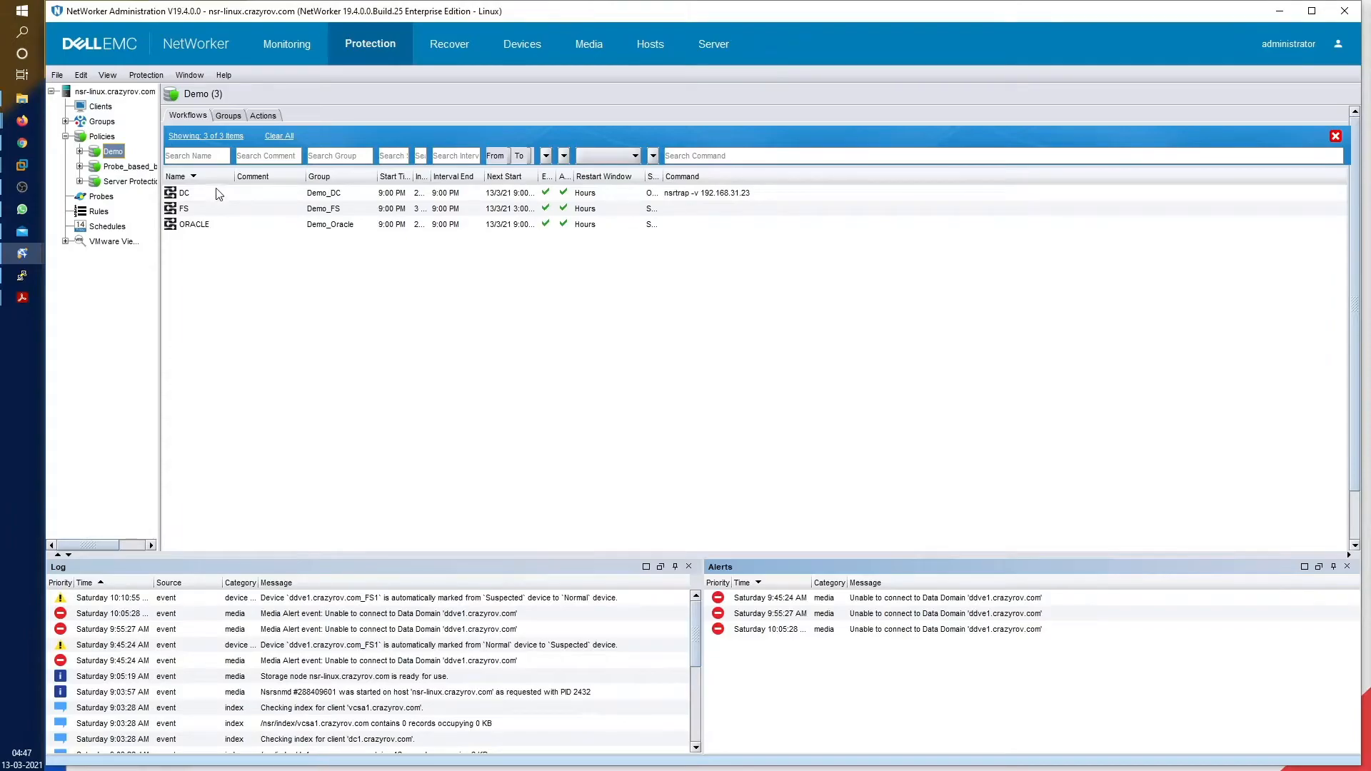
Set the DC workflow's Send notification option to On Completion
right_click(218, 194)
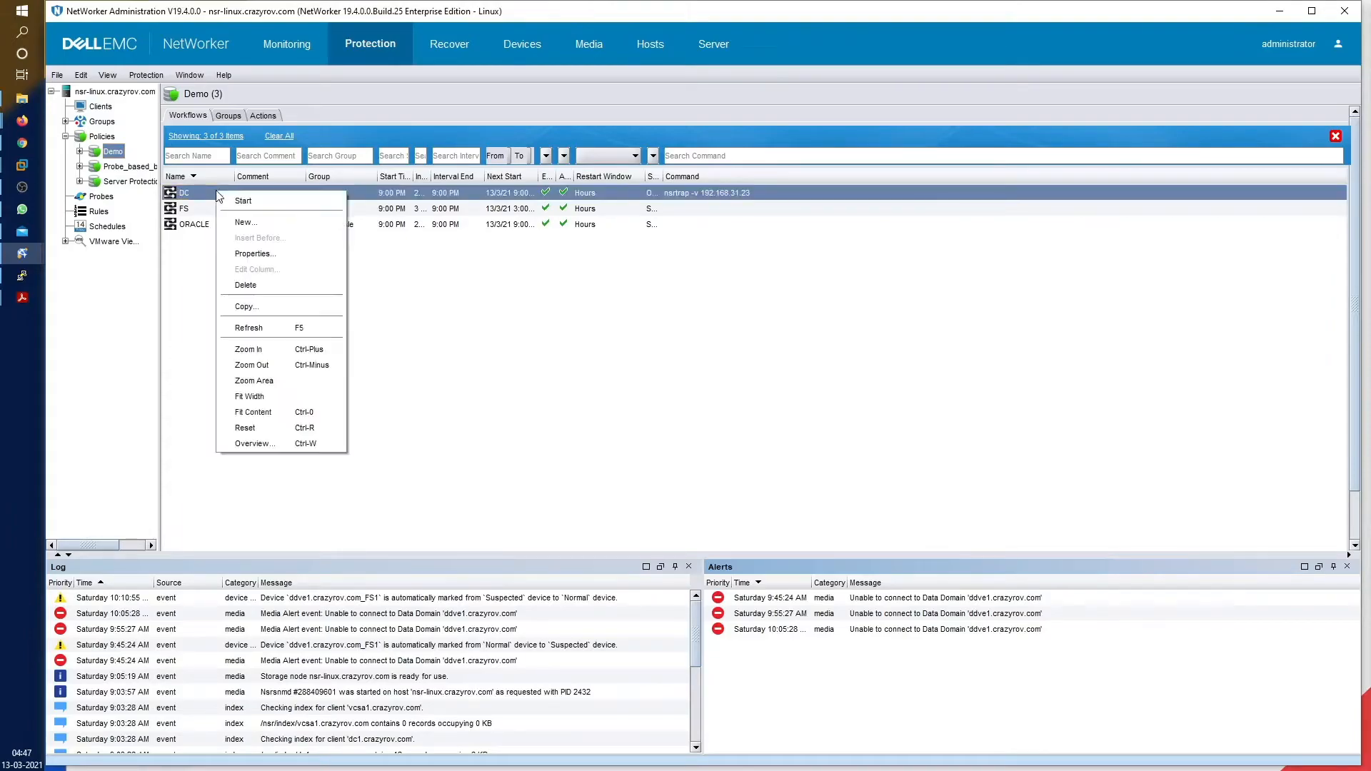
click(257, 257)
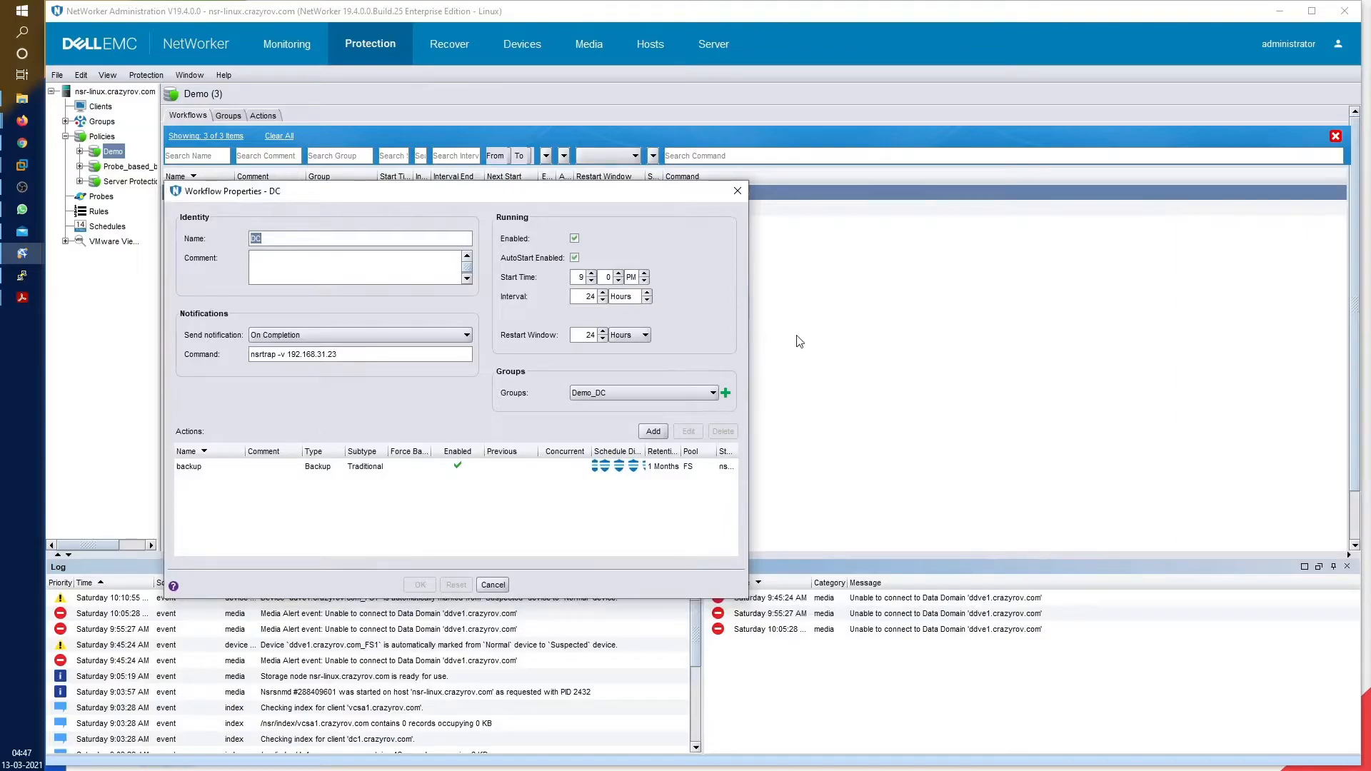
drag(747, 314, 960, 303)
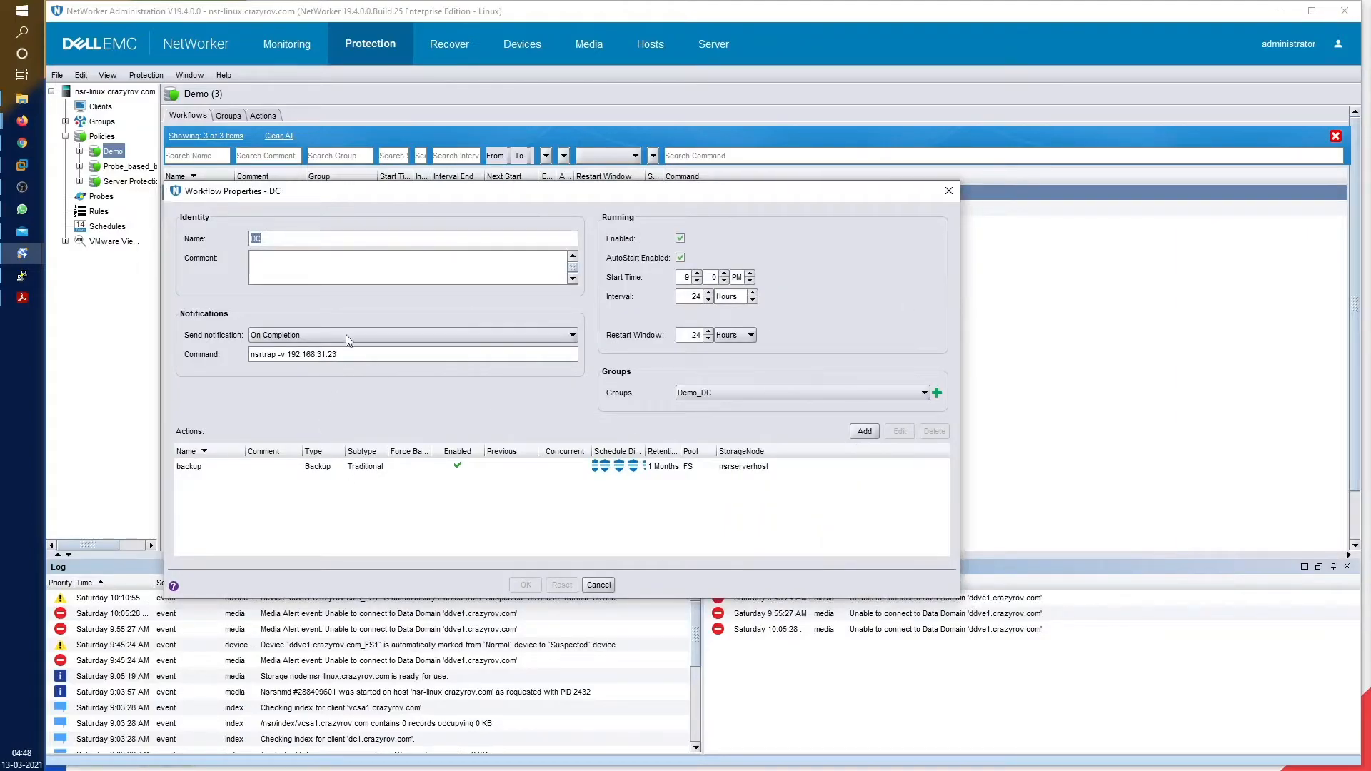
click(346, 335)
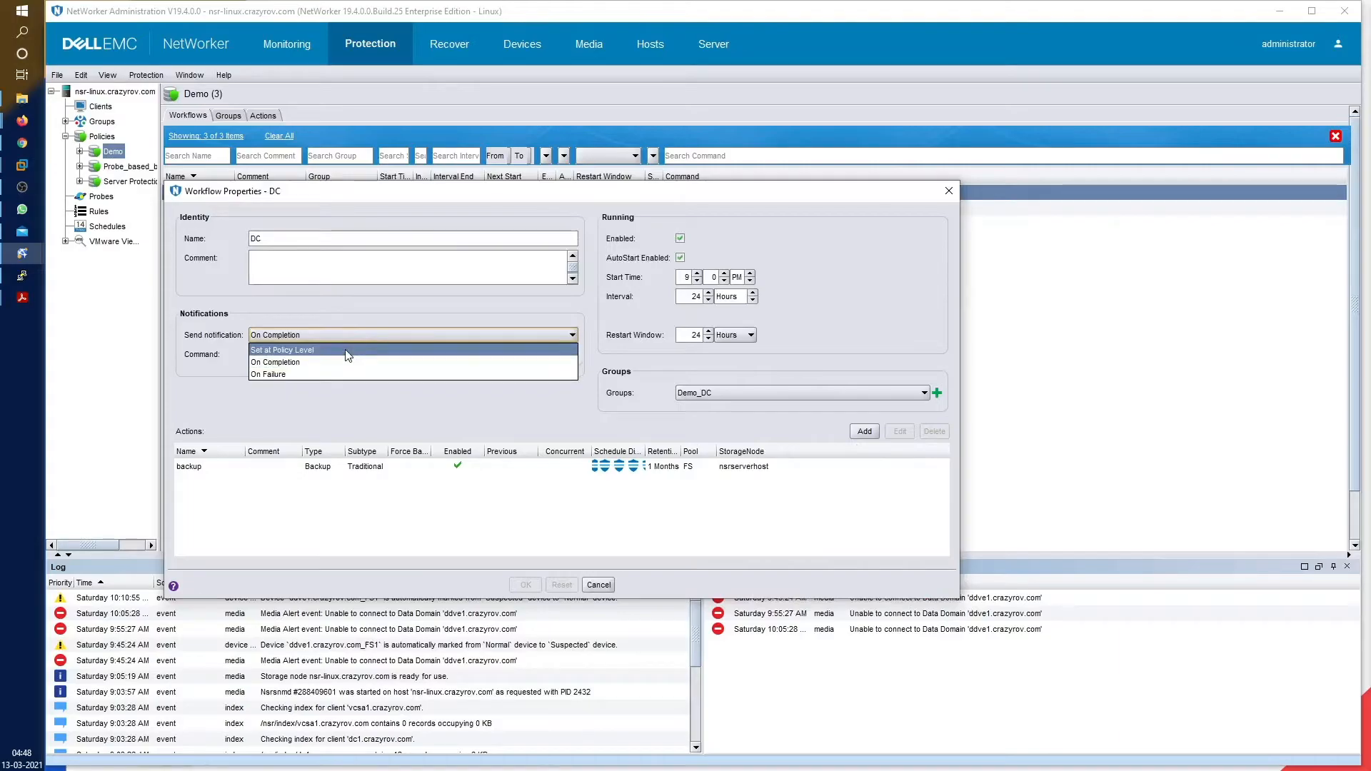
click(346, 351)
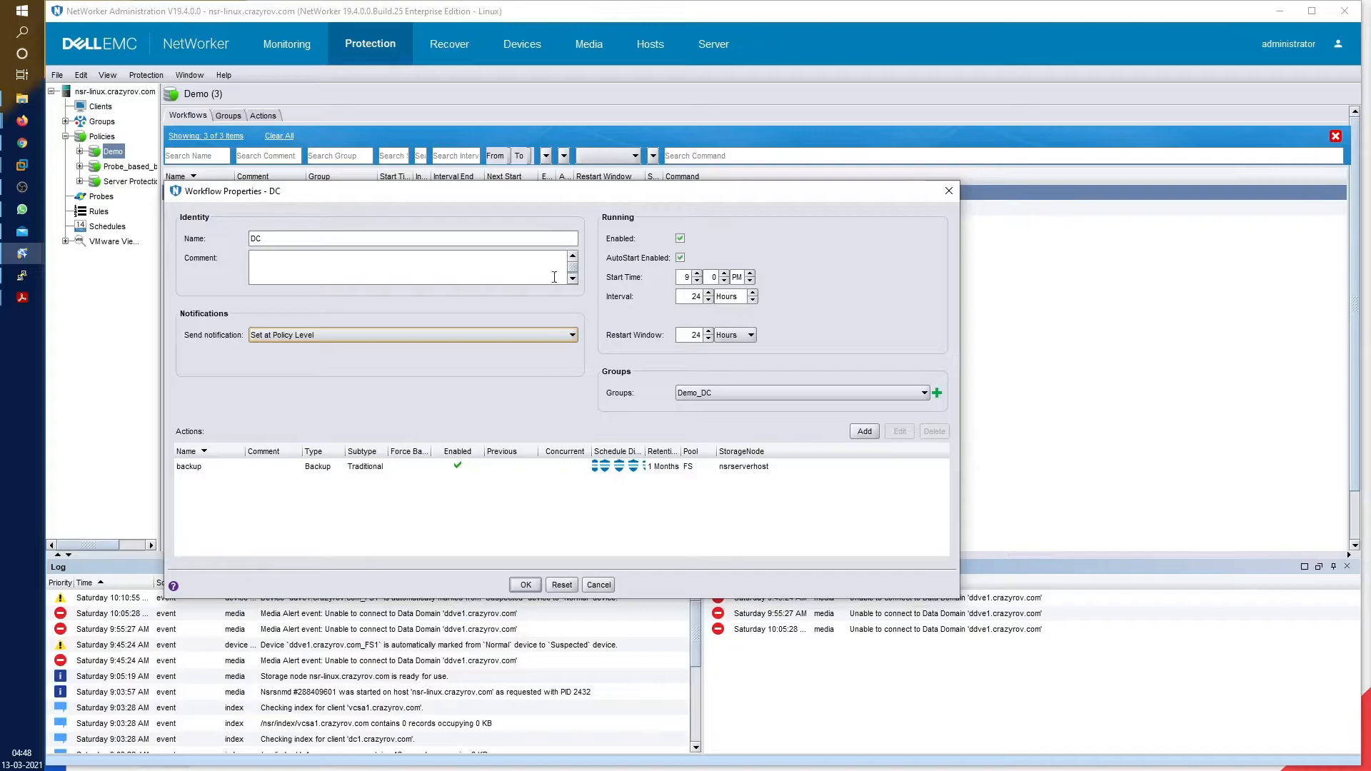
click(540, 335)
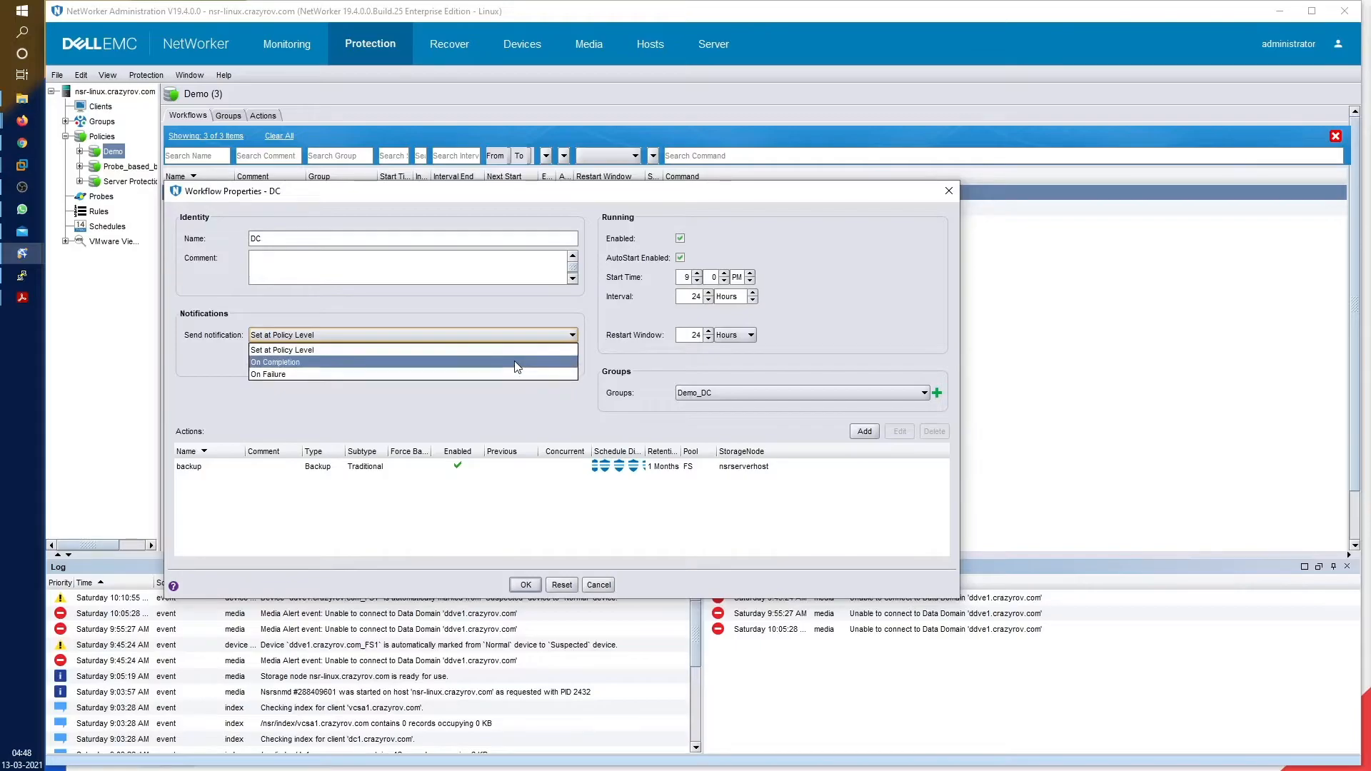
click(517, 363)
Replace the nsrtrap Command with the pasted mailx email command and save the DC workflow
triple_click(515, 361)
triple_click(516, 362)
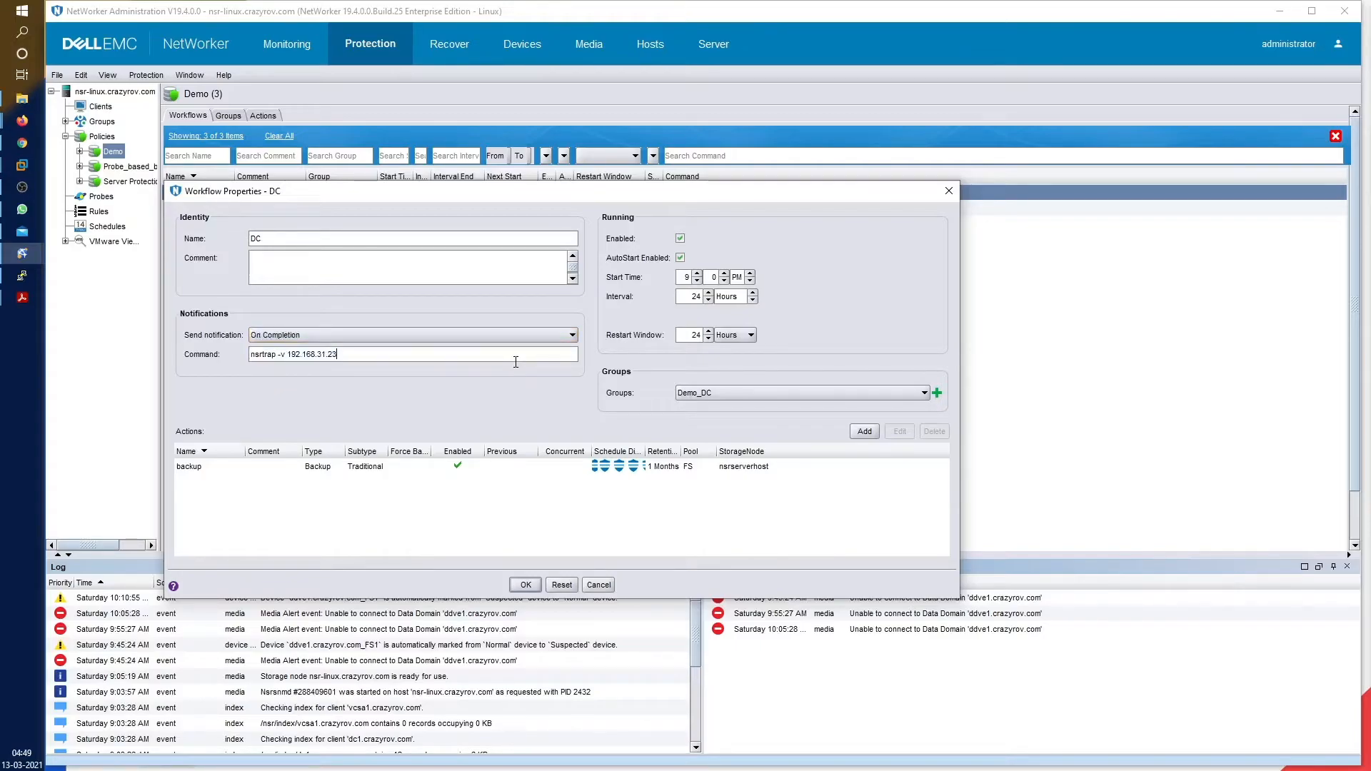
key(ctrl+v)
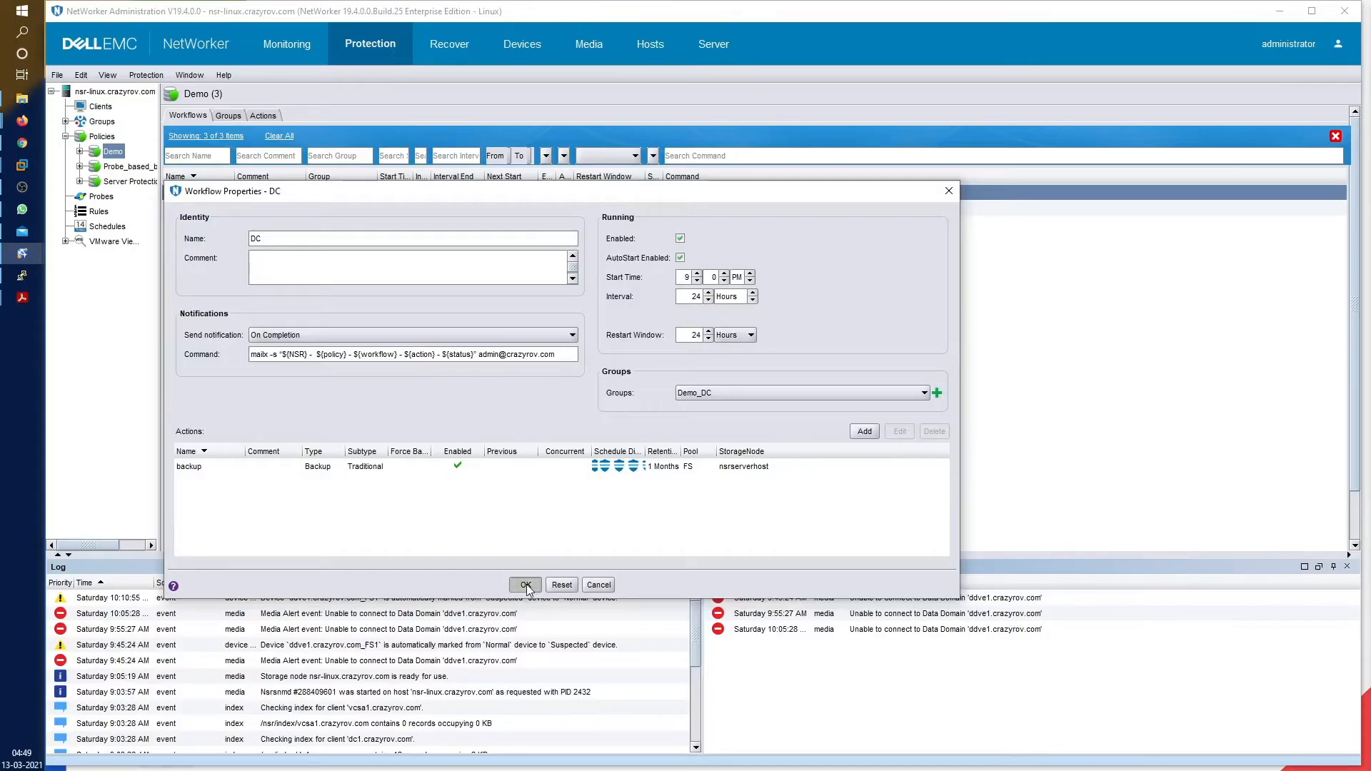
click(526, 585)
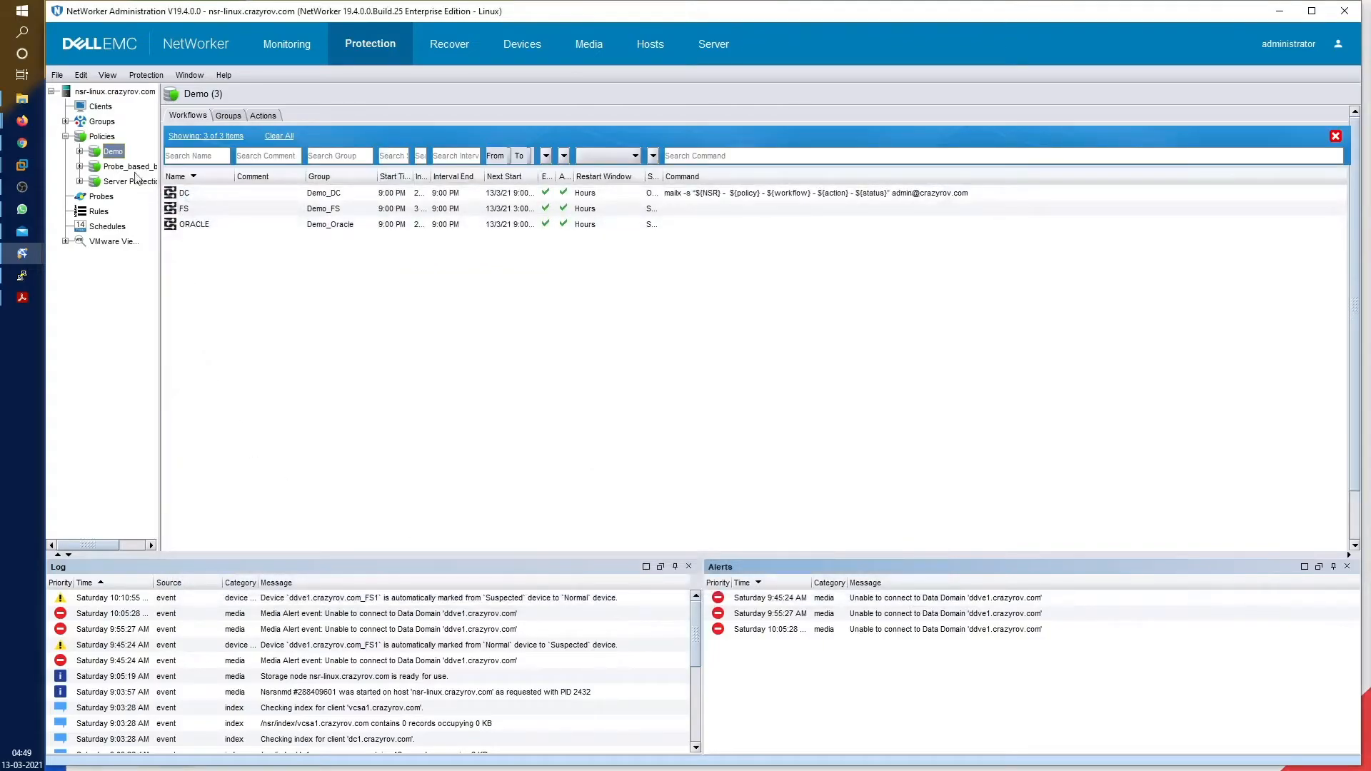
click(80, 152)
Open the DC workflow's backup action in the action wizard and move to the next page
click(122, 167)
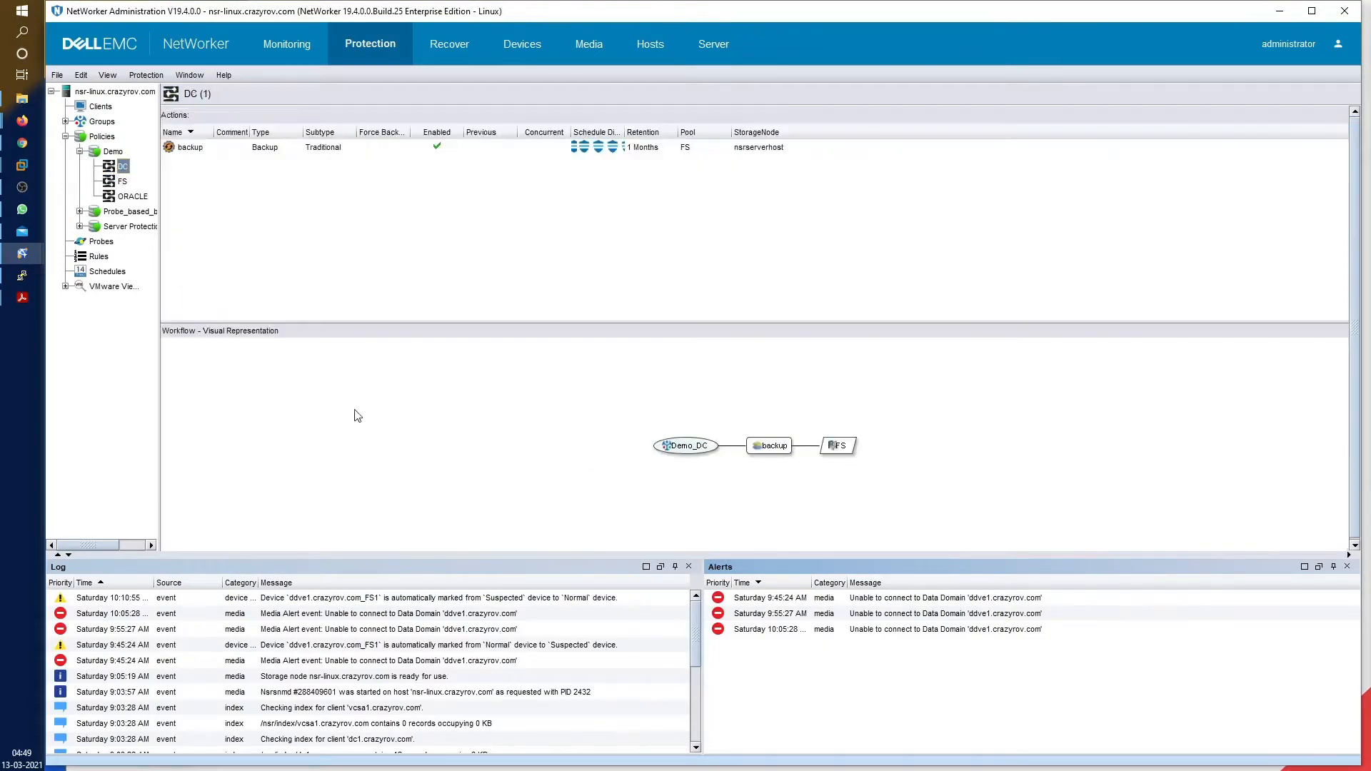
click(206, 148)
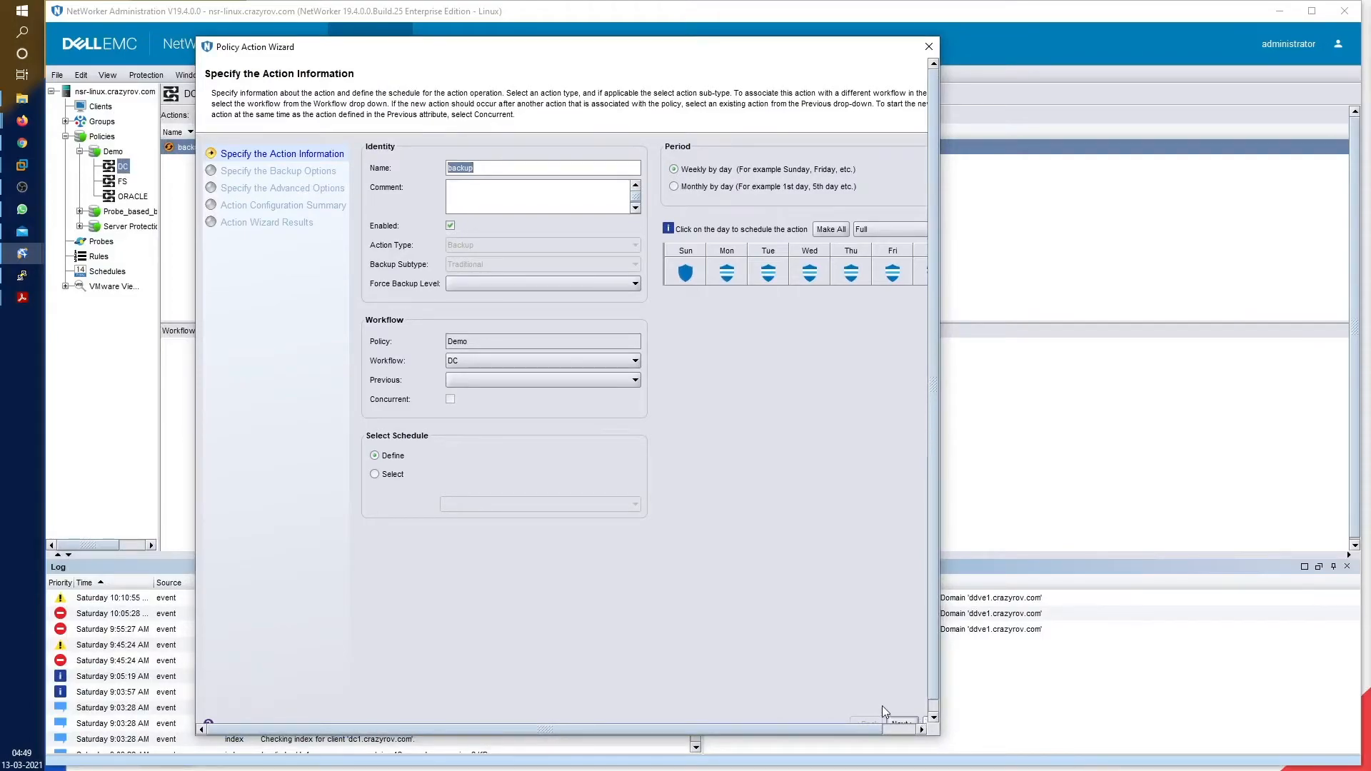
drag(940, 738, 1171, 769)
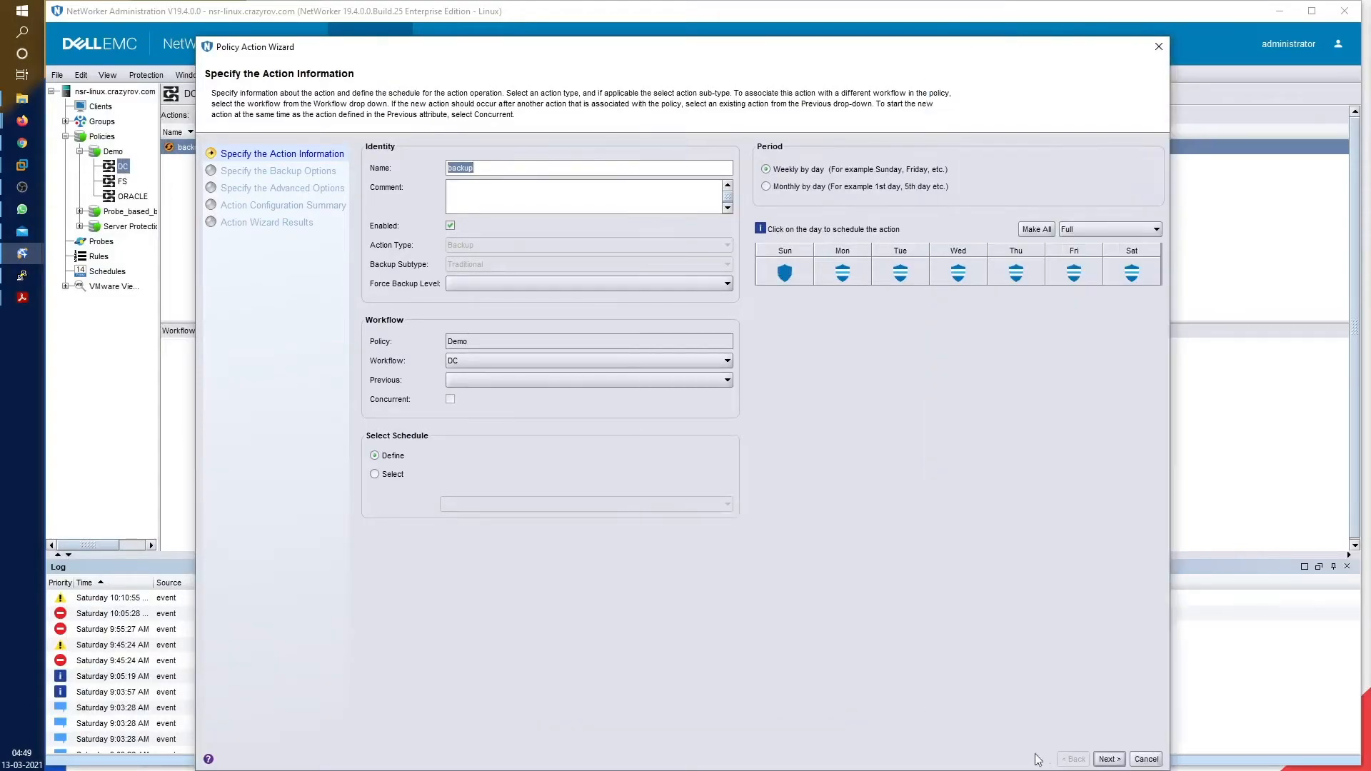
click(1110, 760)
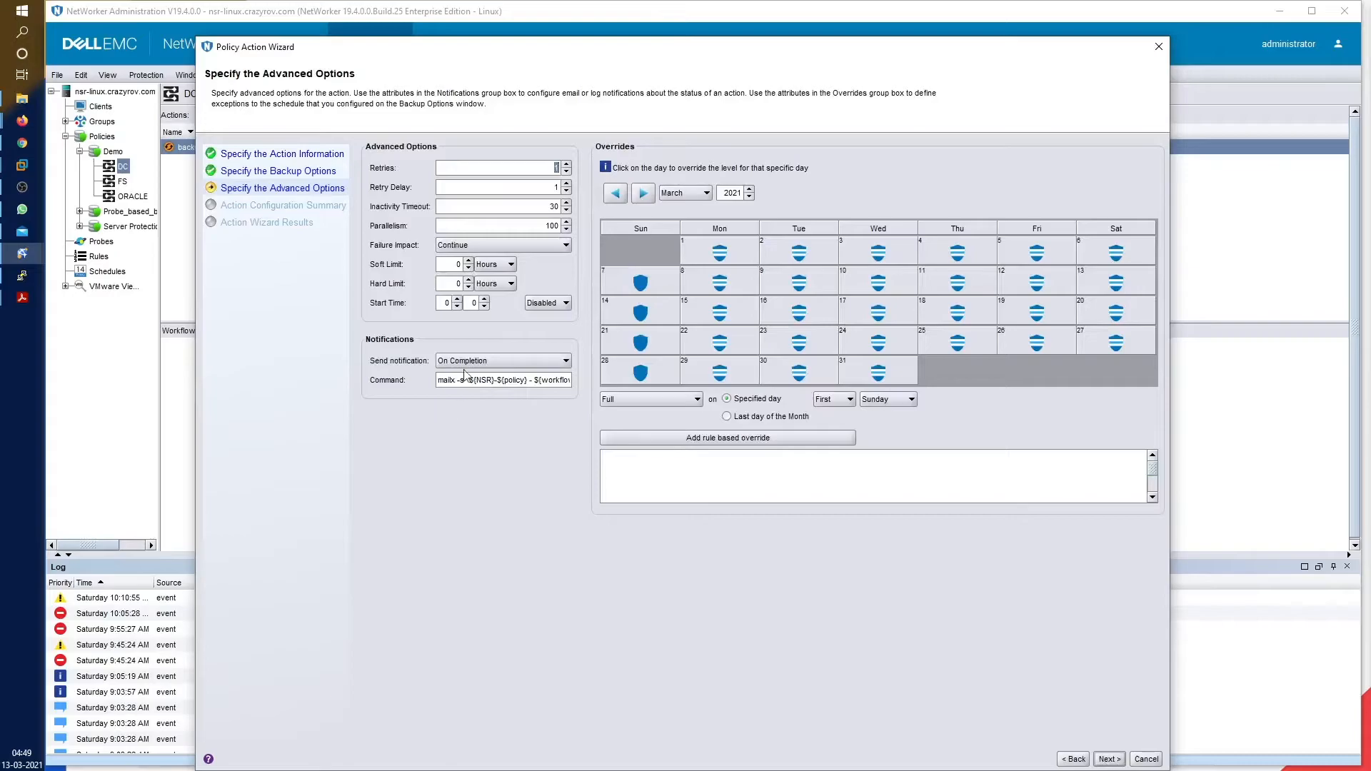
Keep the backup action's notification On Completion with the mailx command
triple_click(469, 382)
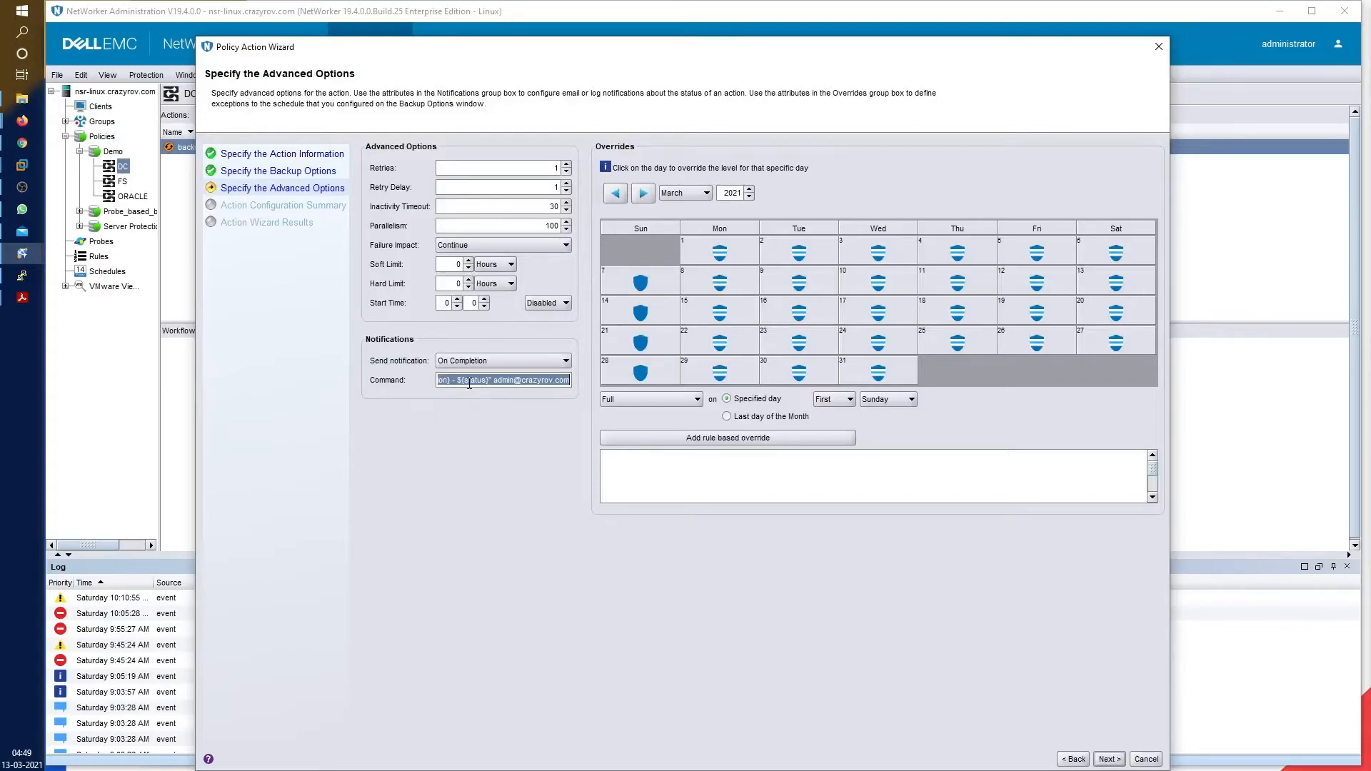
click(550, 366)
click(529, 475)
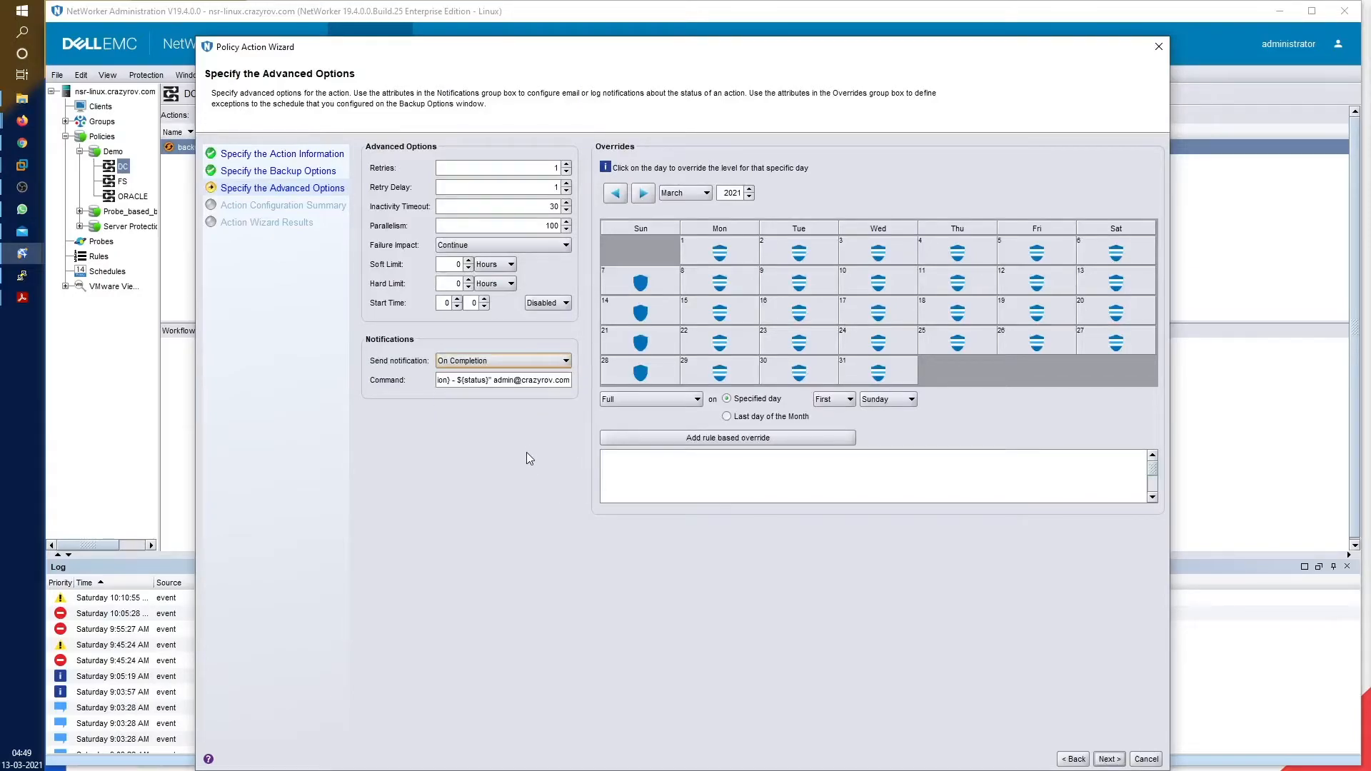
triple_click(537, 382)
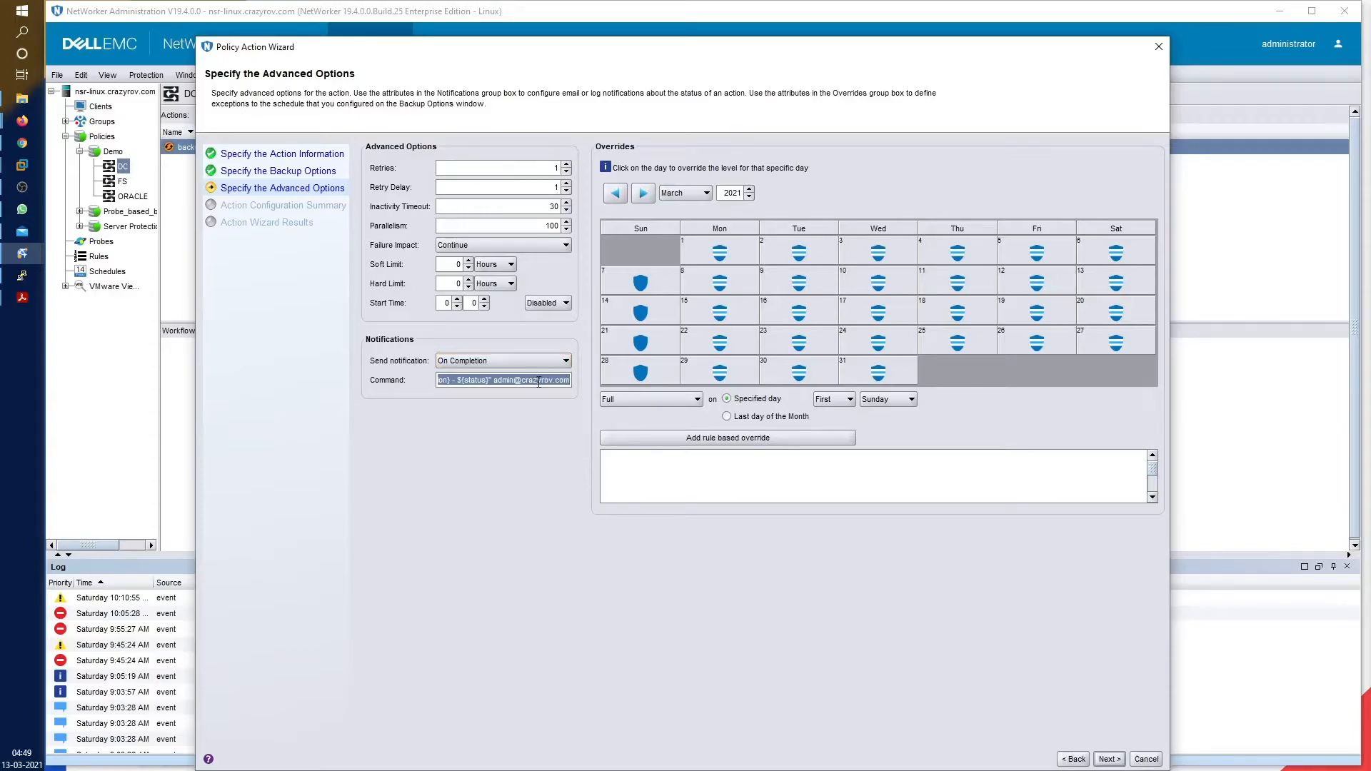
key(End)
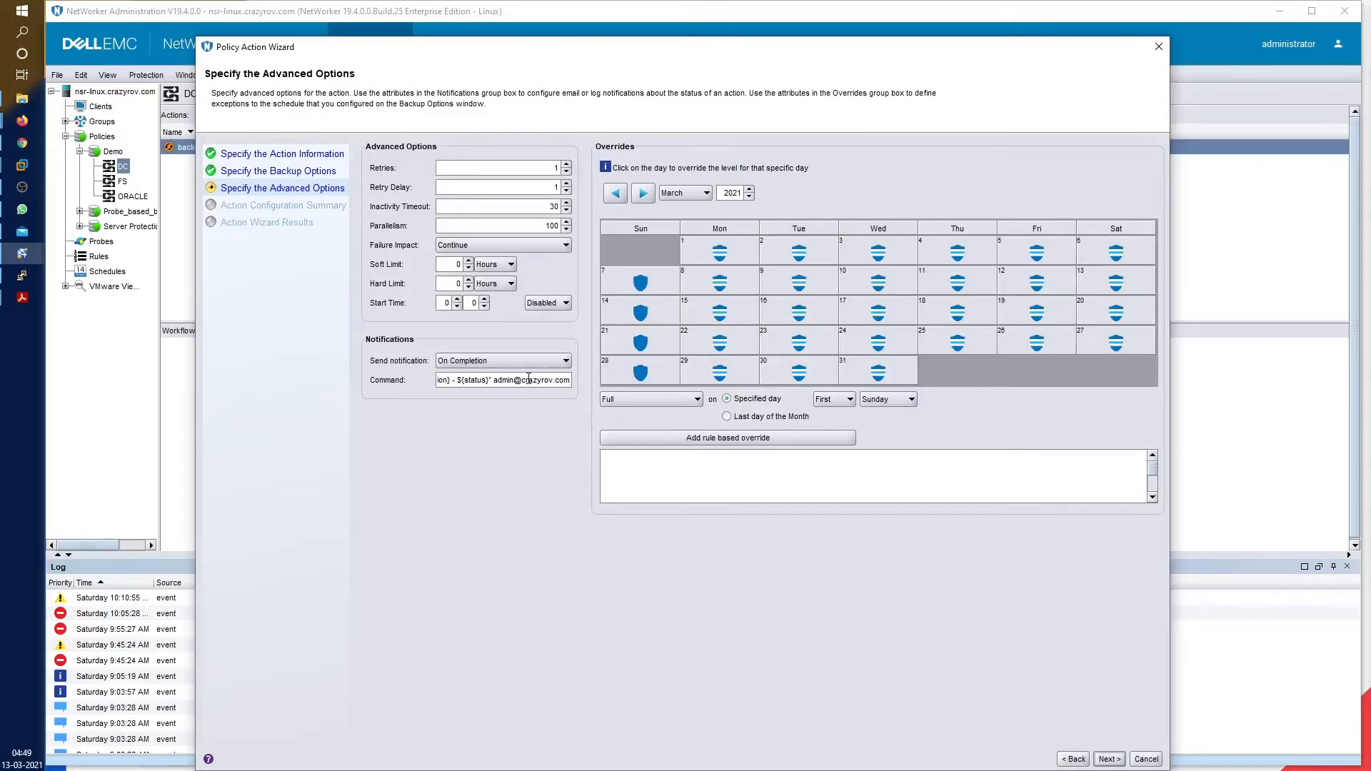
click(561, 362)
click(557, 490)
Configure the modified backup action to save it, briefly checking the Mail inbox
drag(847, 46, 843, 16)
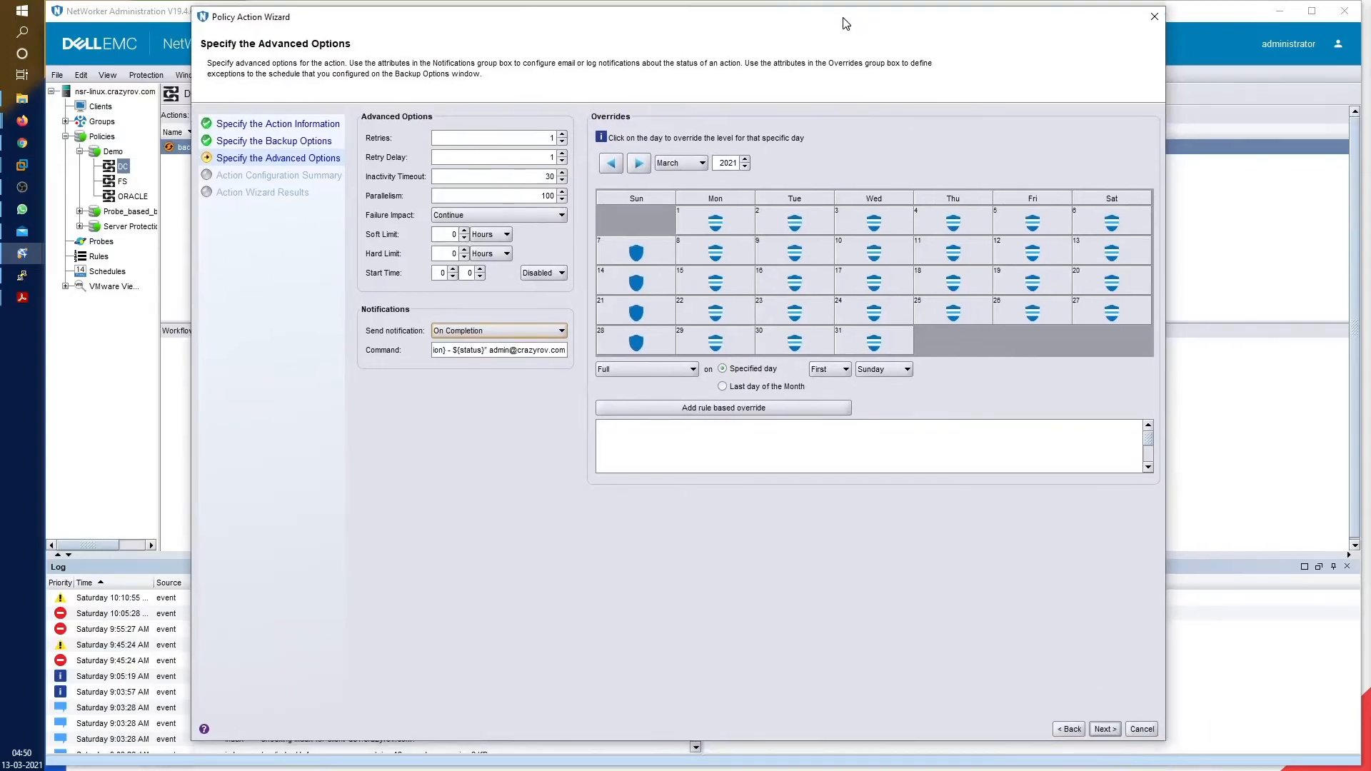
click(1105, 730)
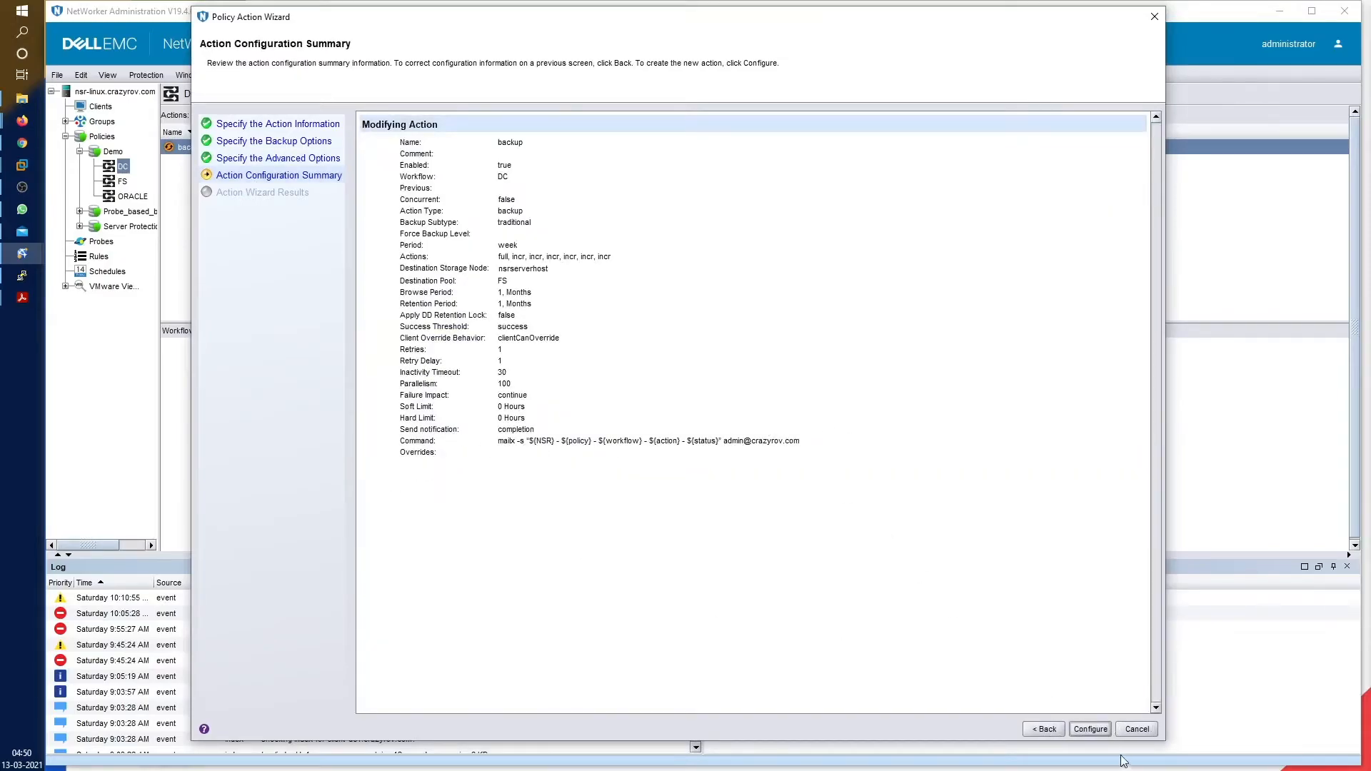
click(1088, 729)
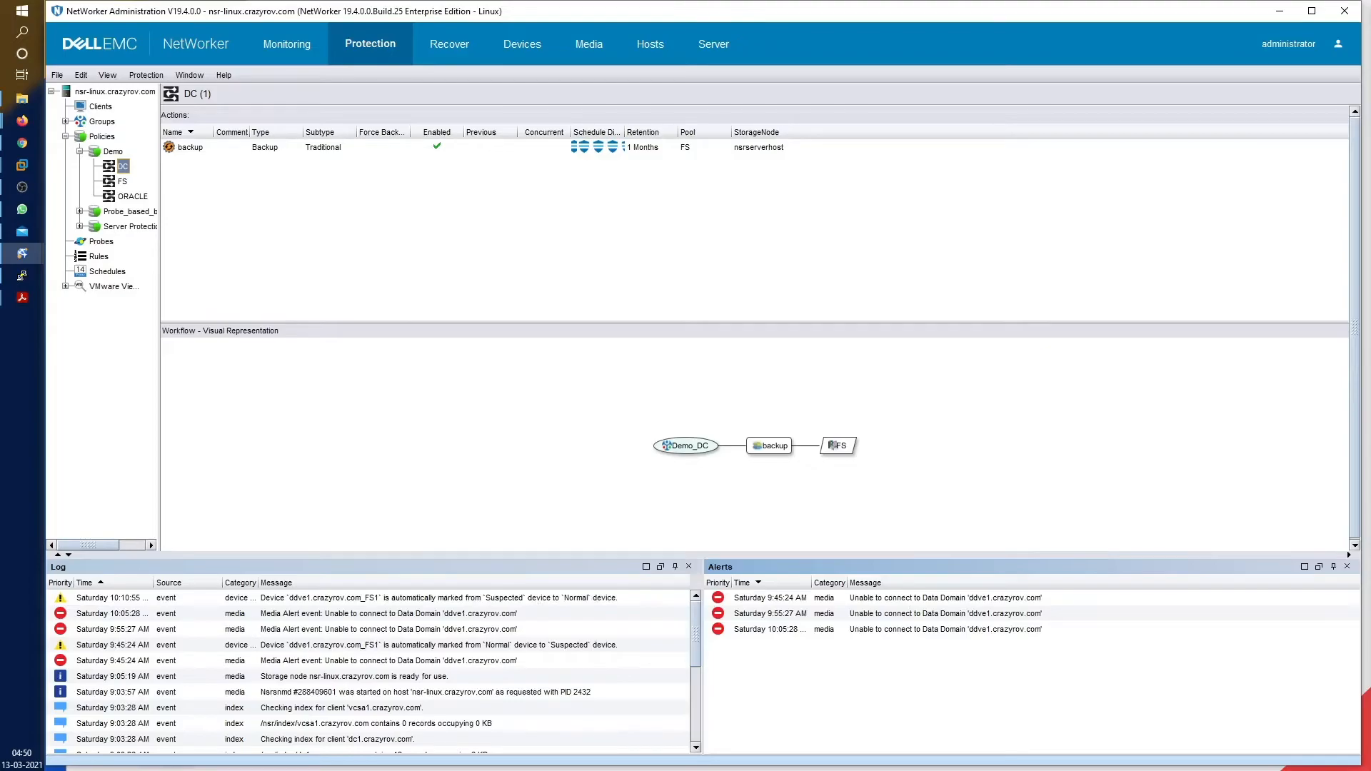
key(alt+Tab)
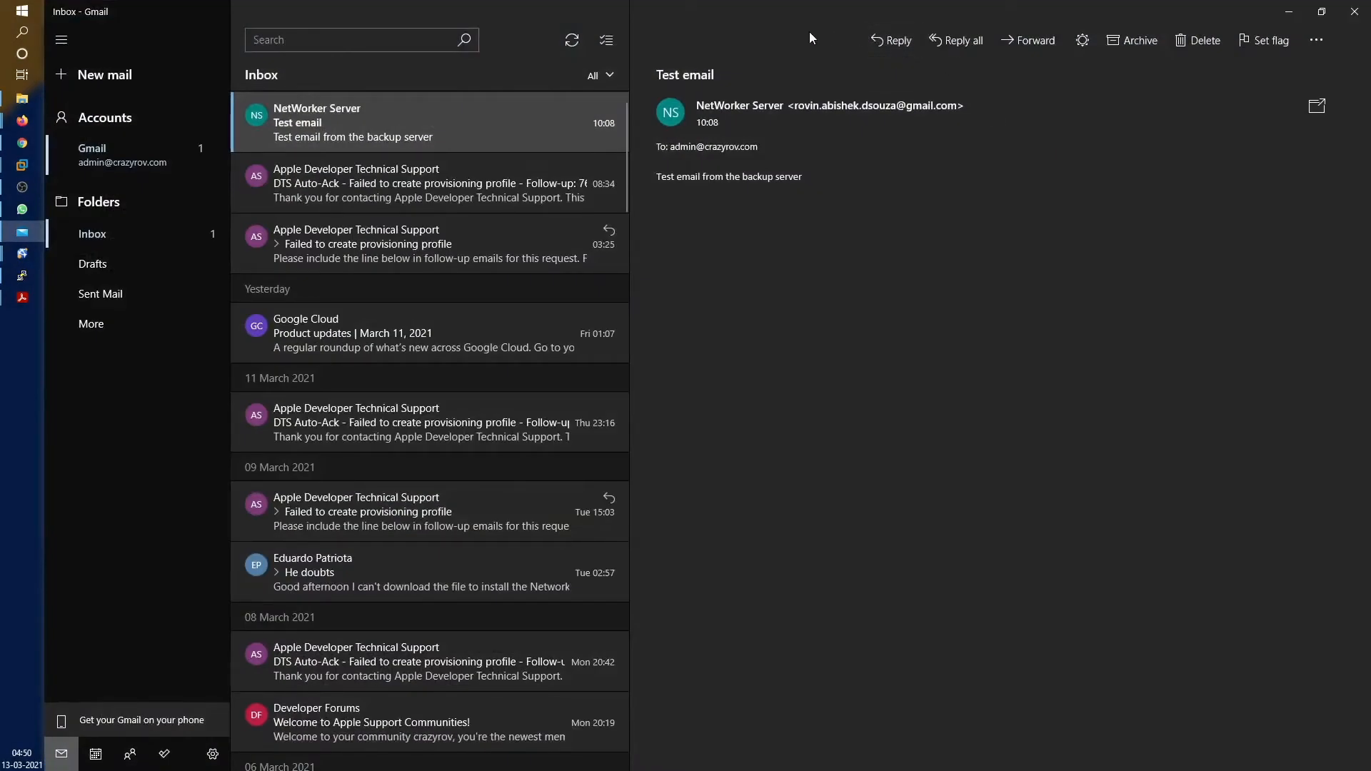
key(alt+Tab)
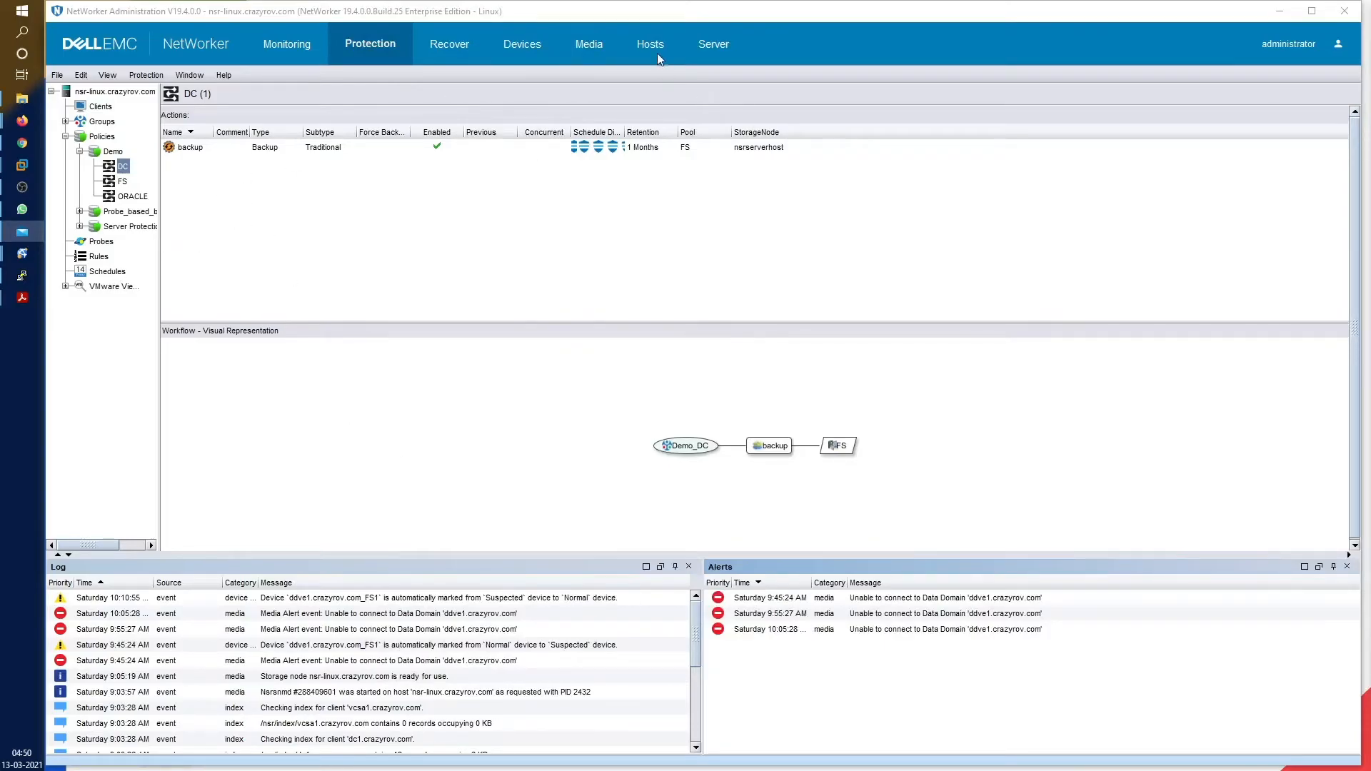
Start the Demo DC workflow from Monitoring and open the newest NetWorker Server email in Mail
click(270, 54)
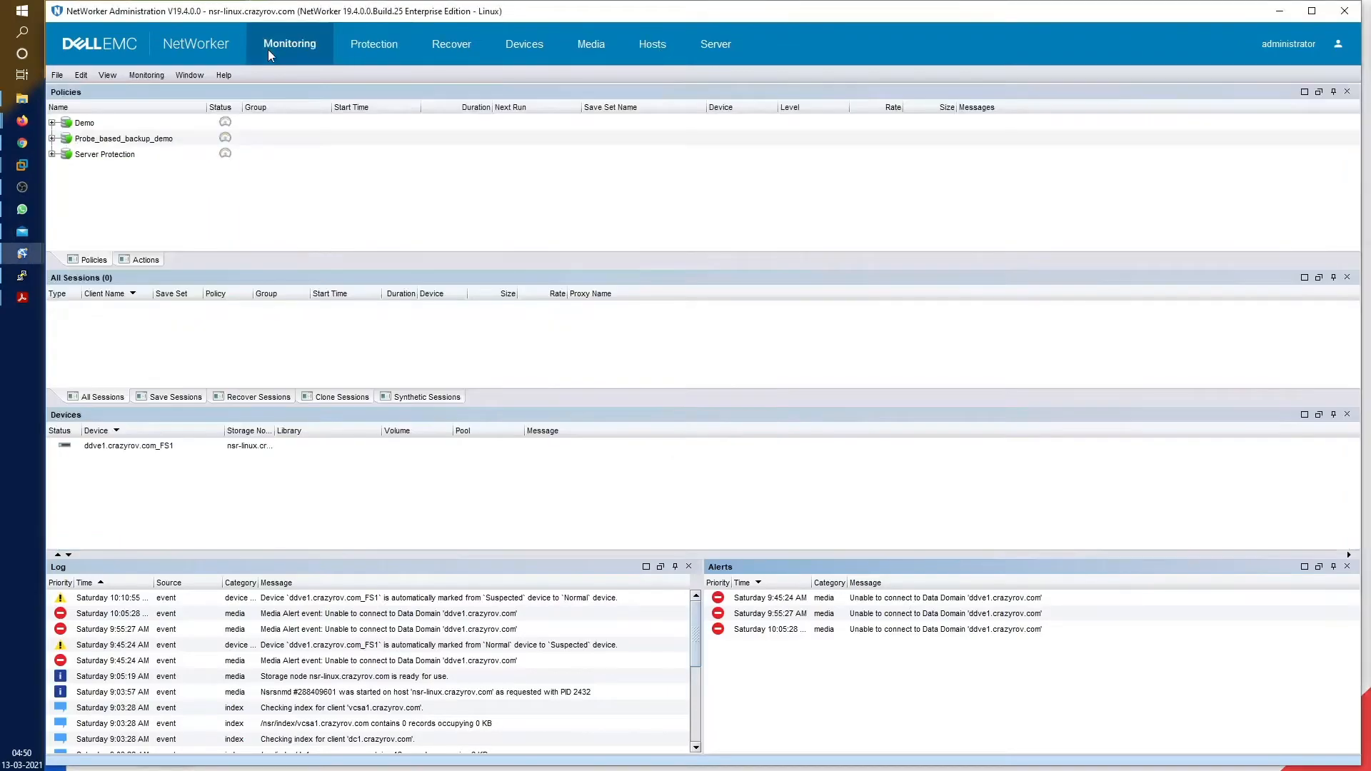
click(52, 123)
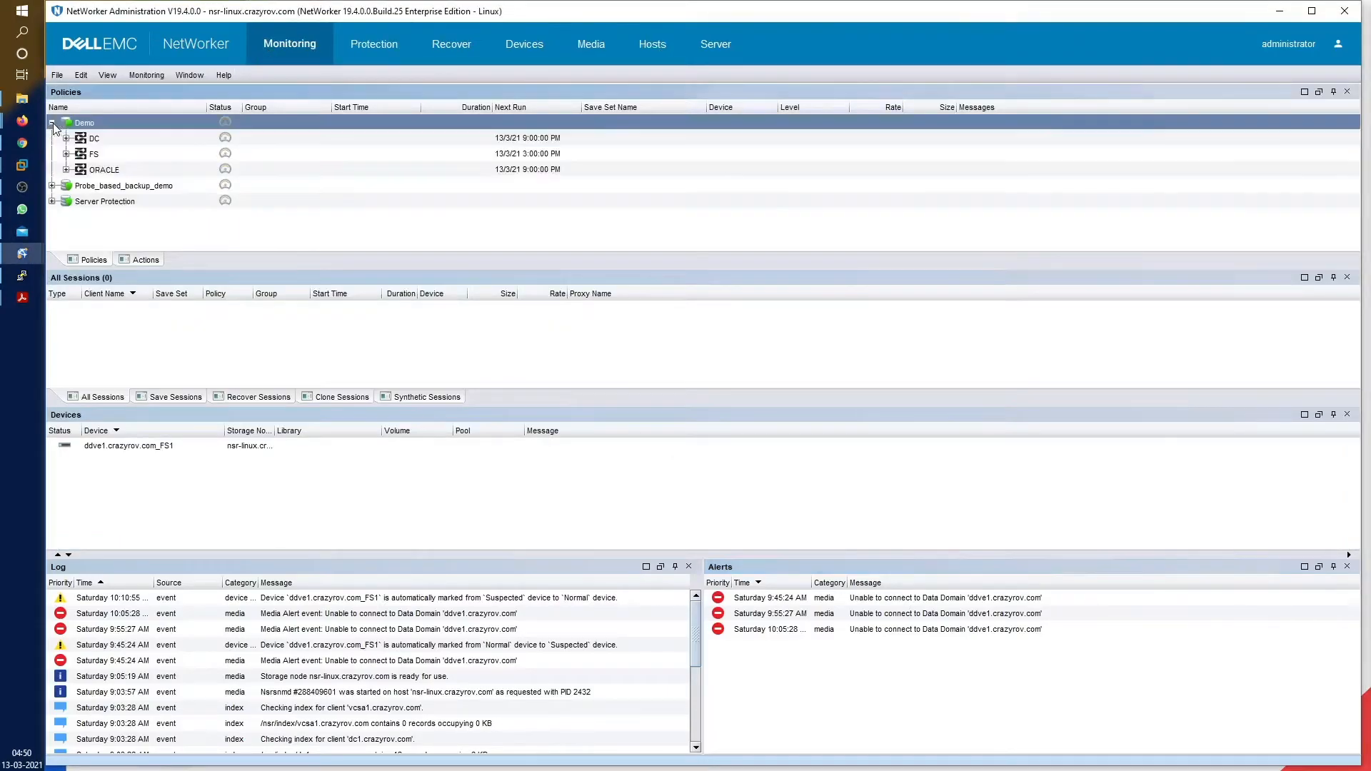
click(104, 140)
right_click(106, 145)
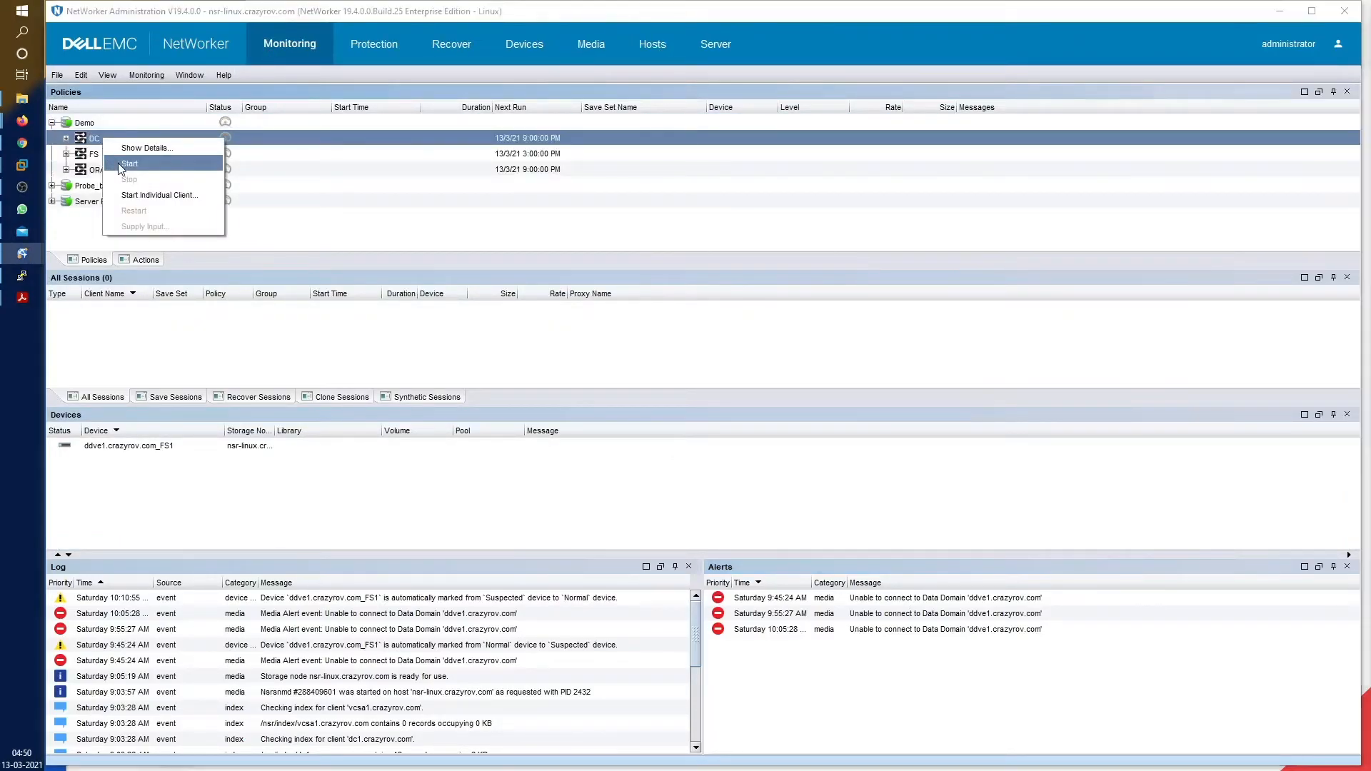
click(129, 164)
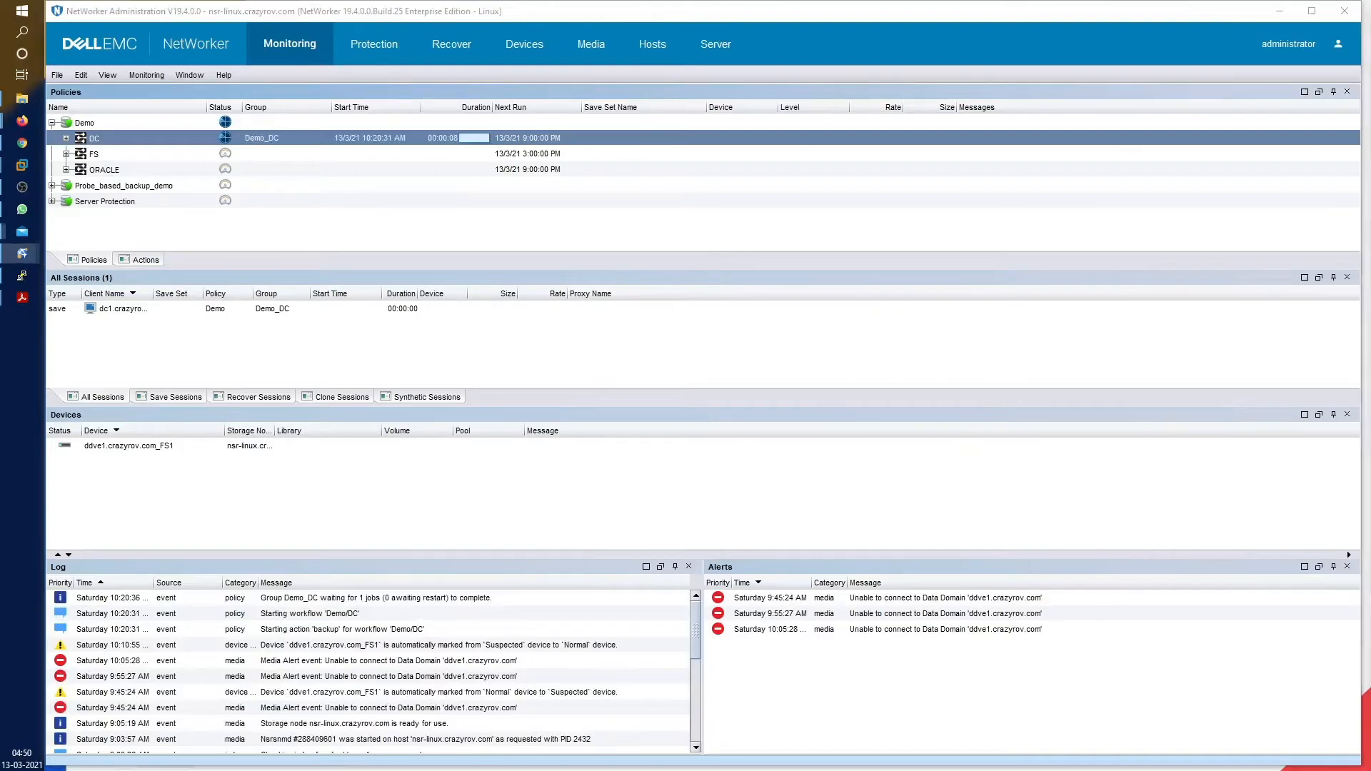
drag(1370, 47, 867, 39)
click(867, 158)
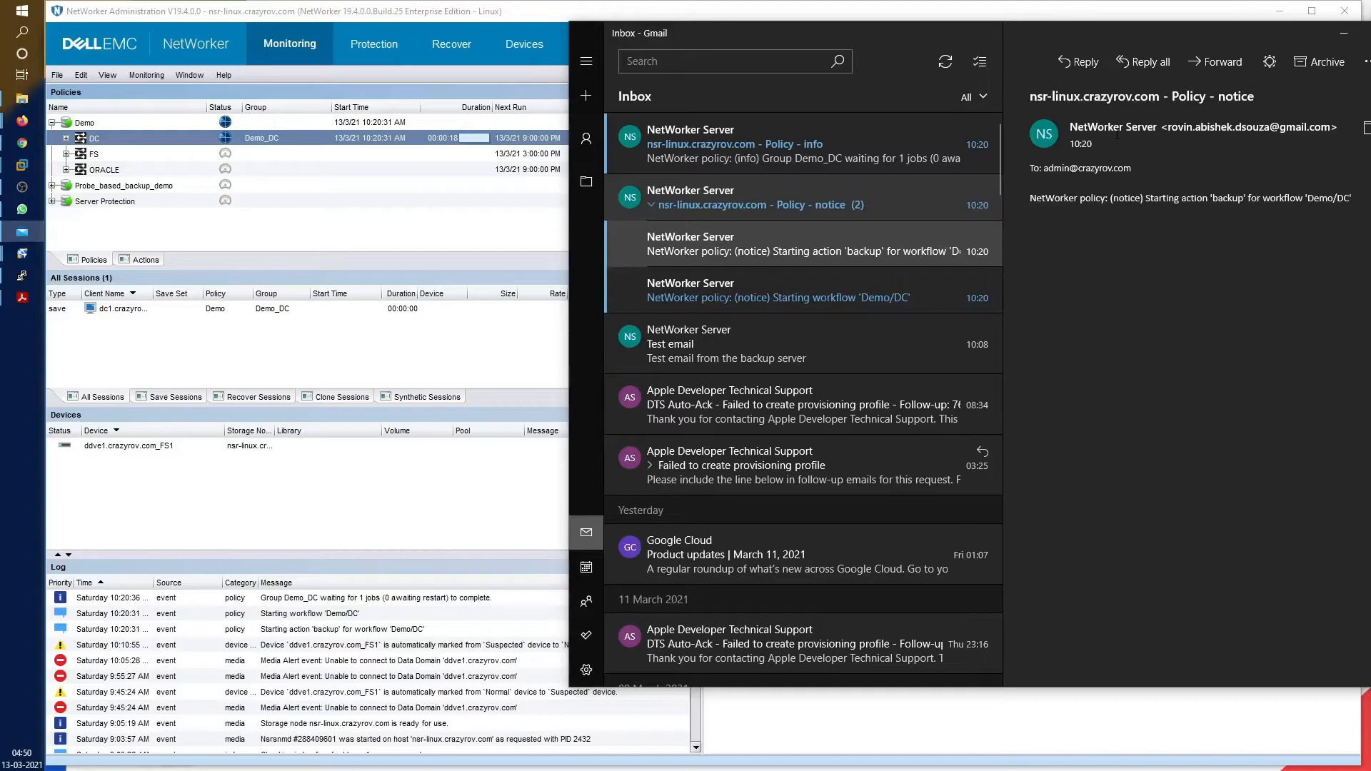
Read the Starting workflow 'Demo/DC', Starting action 'backup' and Policy - info emails
click(838, 294)
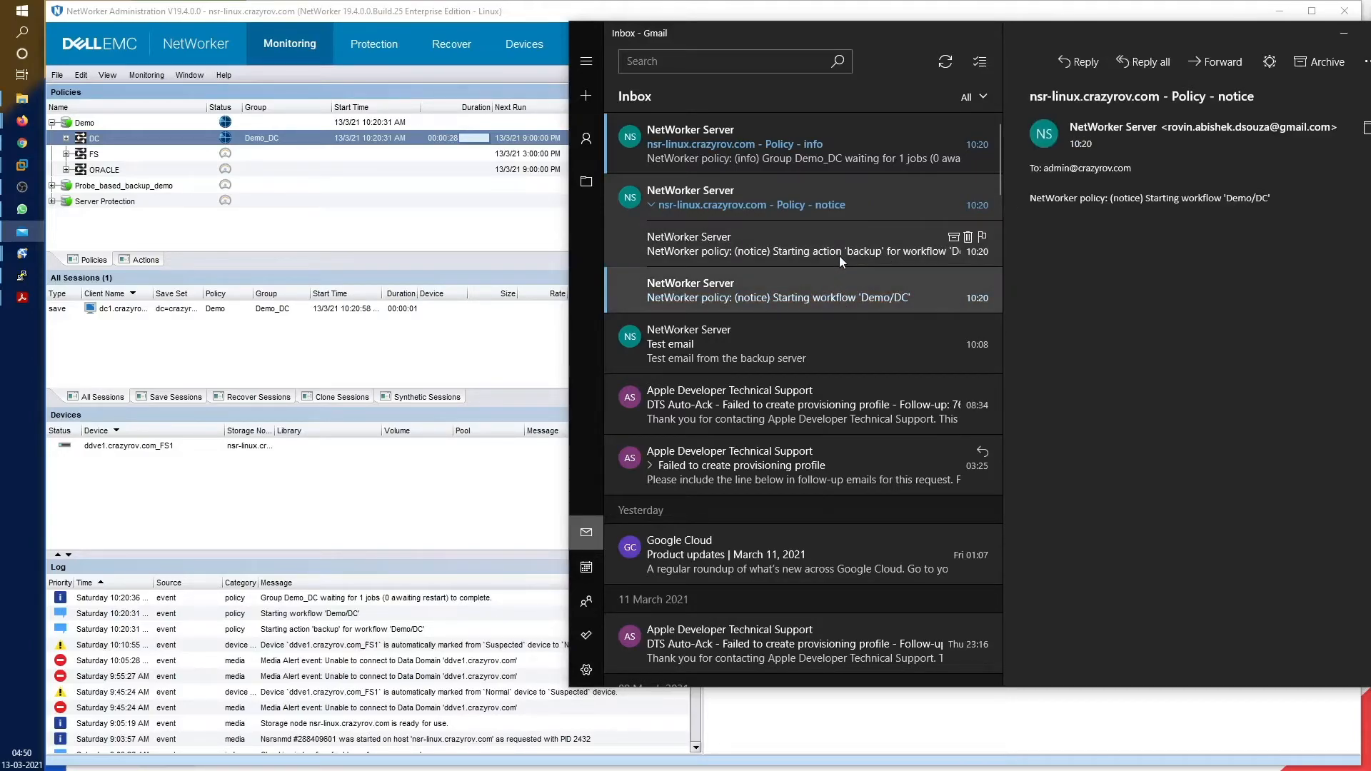
click(838, 255)
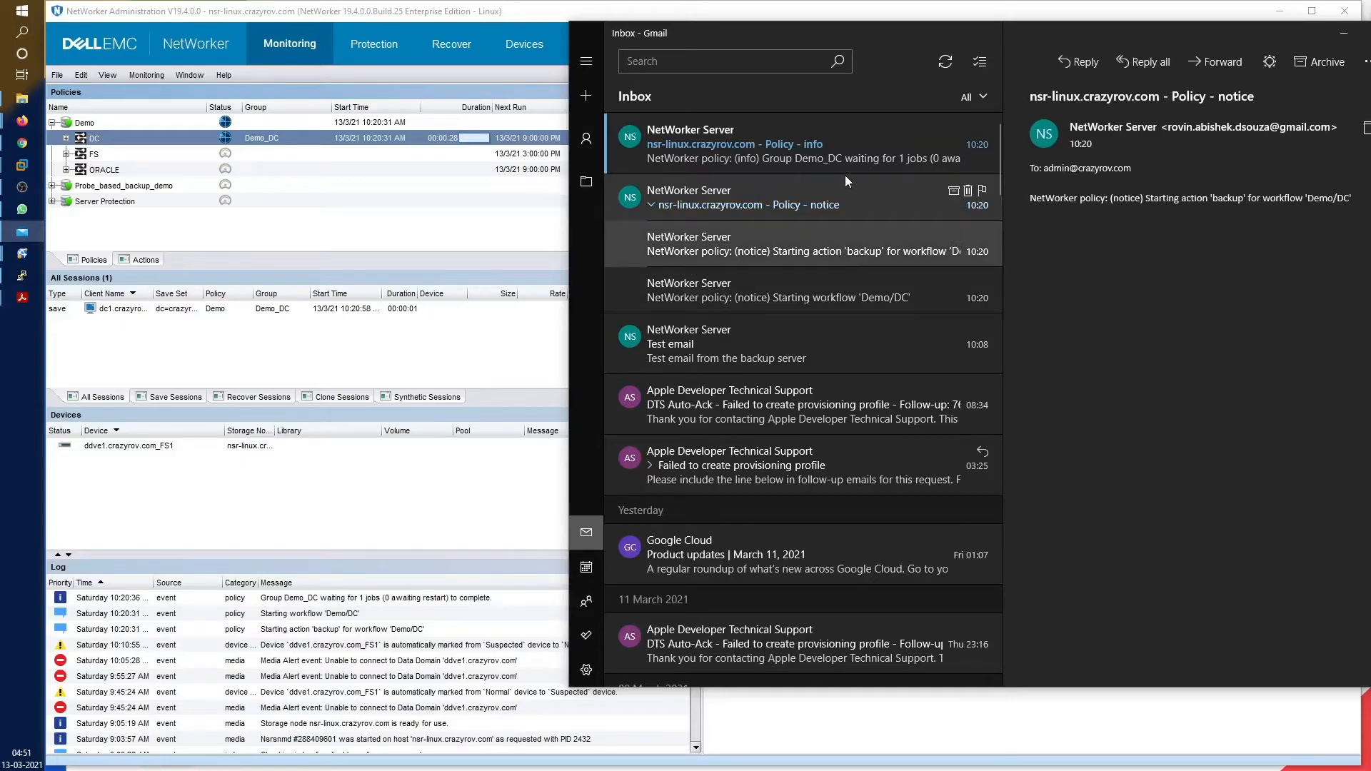
click(846, 157)
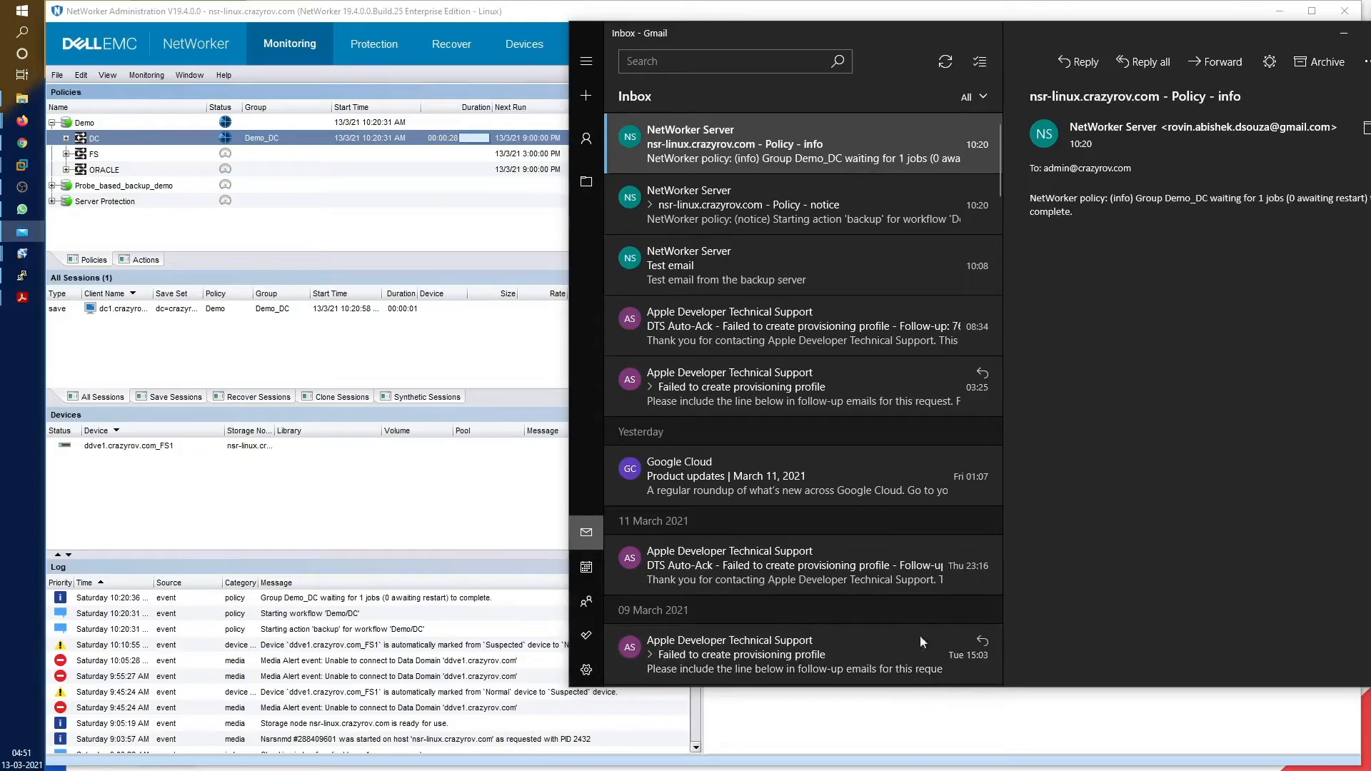
drag(953, 37, 876, 49)
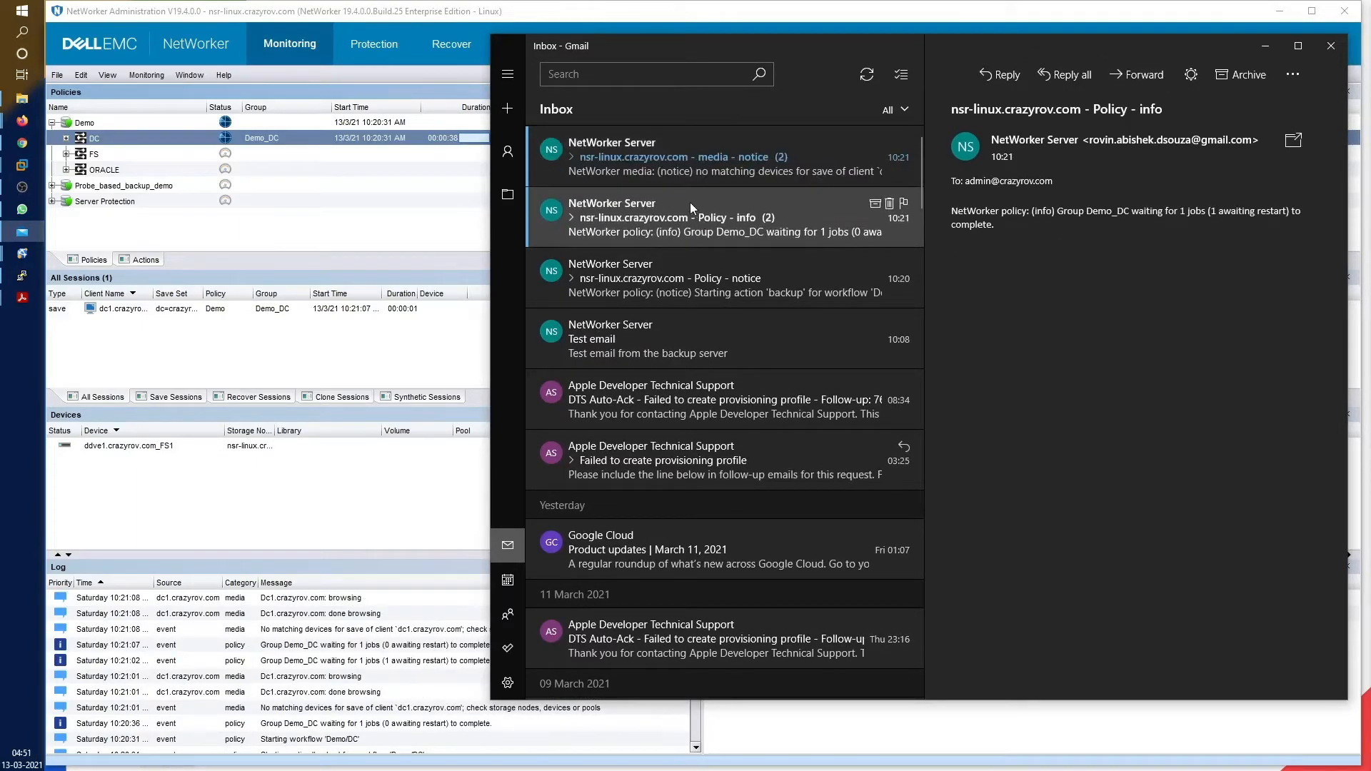
Review the media notices and the 'action backup failed' and 'workflow DC failed' notices
click(744, 158)
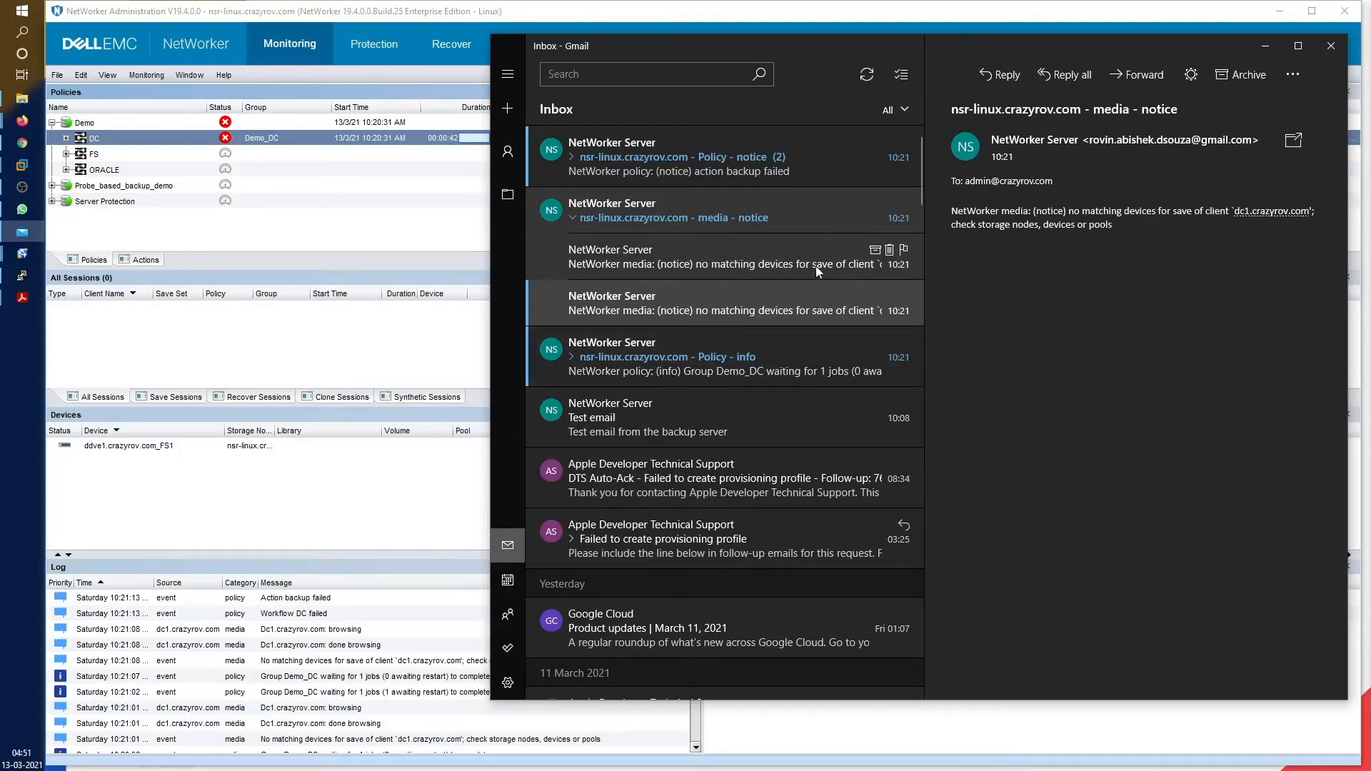
click(789, 260)
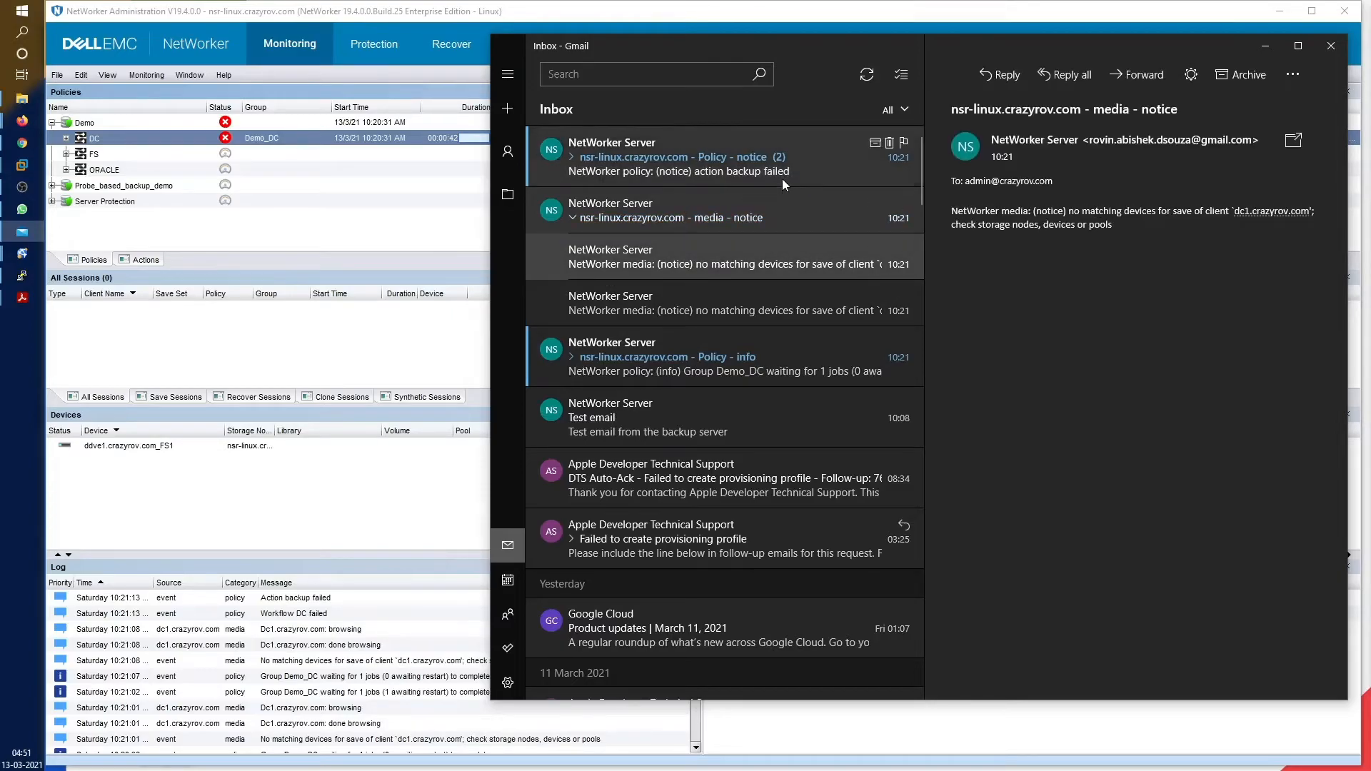
click(780, 172)
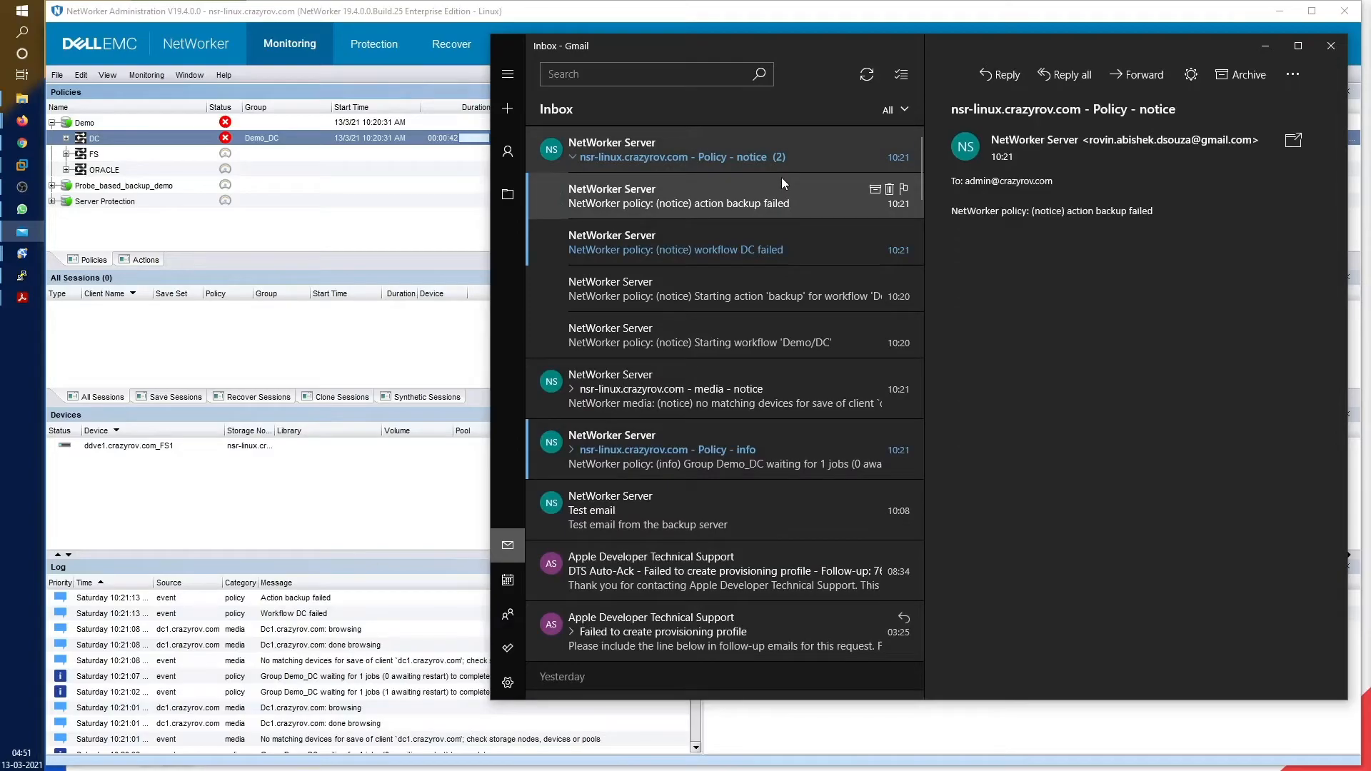
click(781, 241)
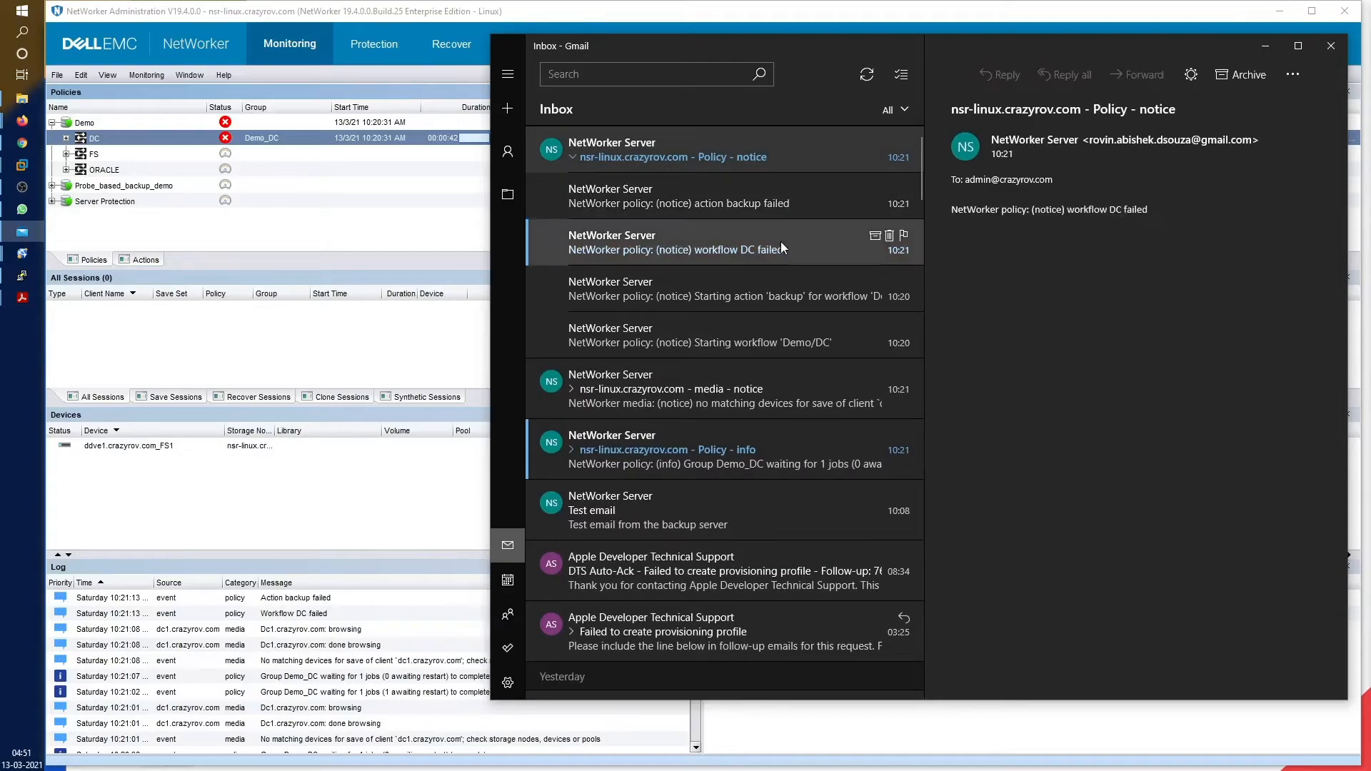
click(728, 448)
click(726, 273)
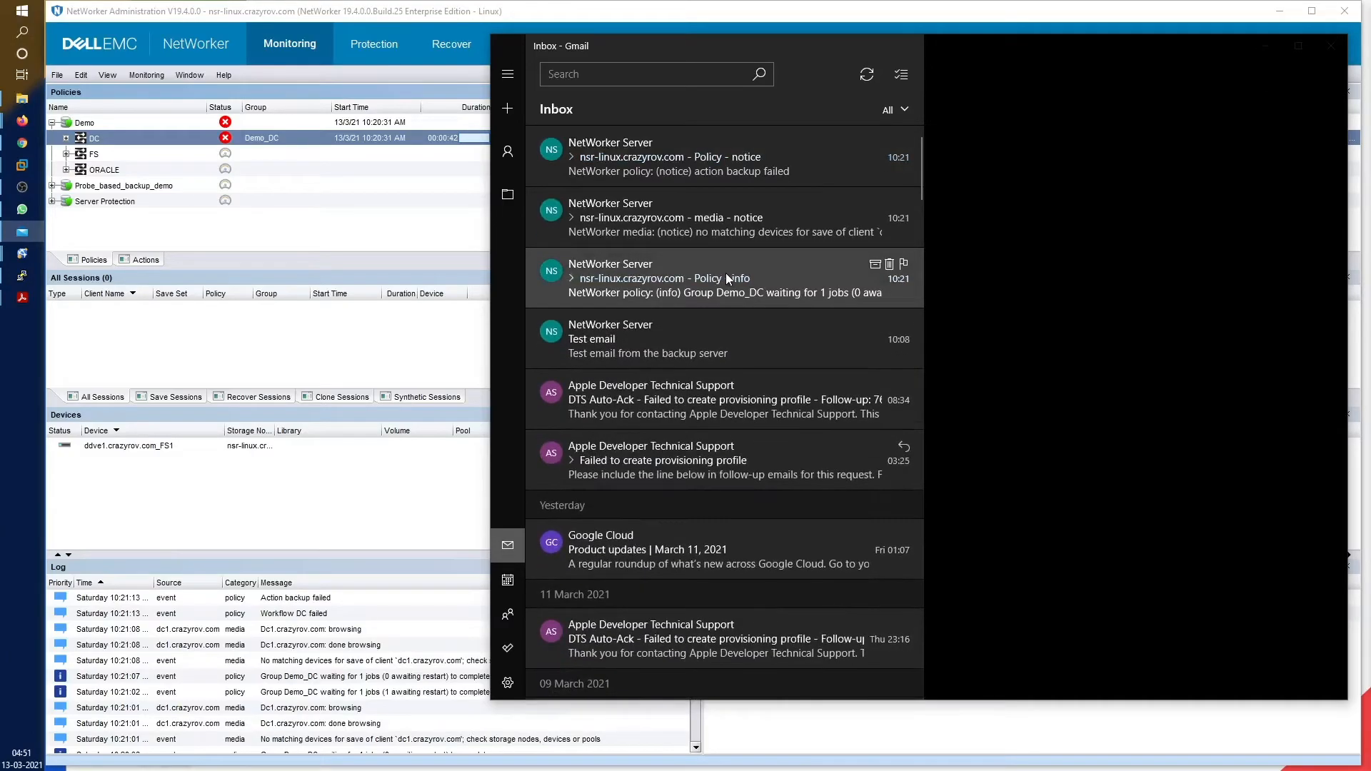
Sync the Mail inbox for the new Demo DC failure reports and expand the DC workflow in NetWorker
click(865, 74)
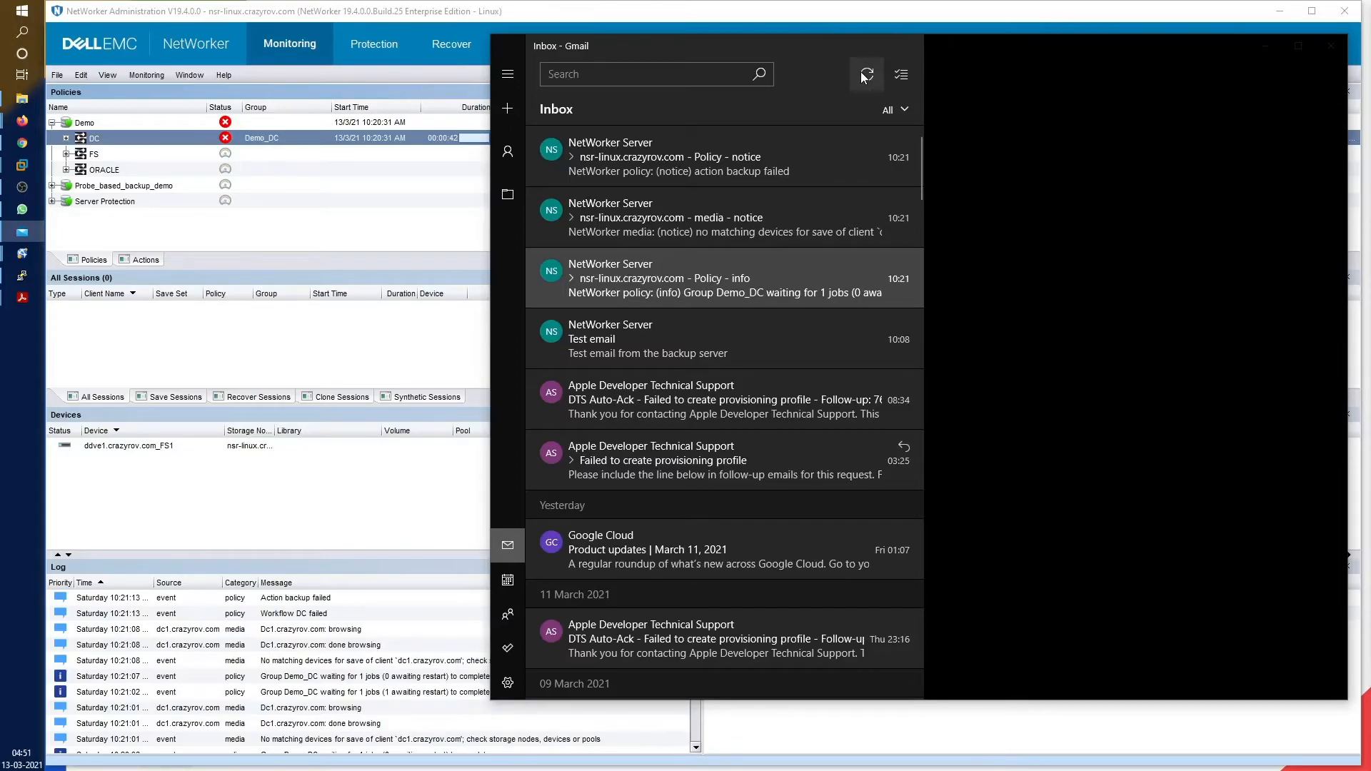
click(864, 76)
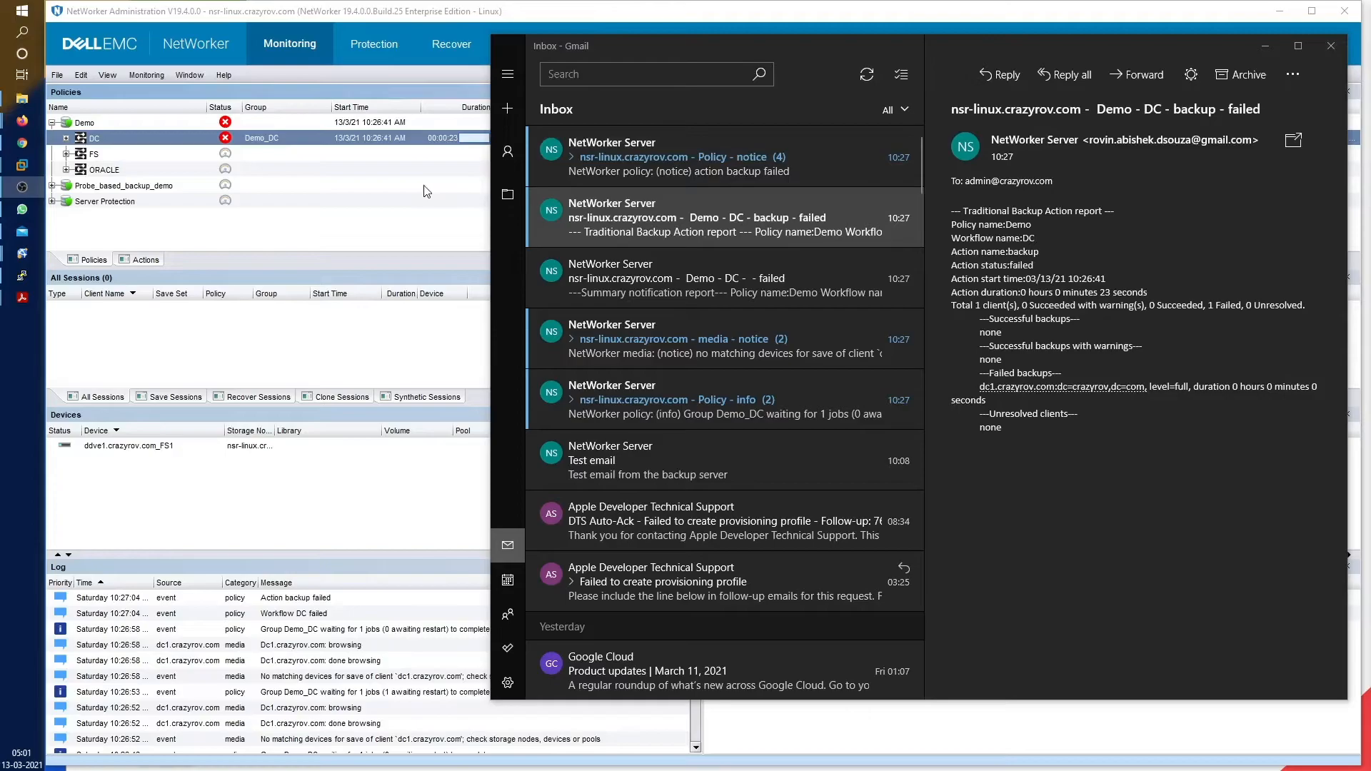
click(66, 139)
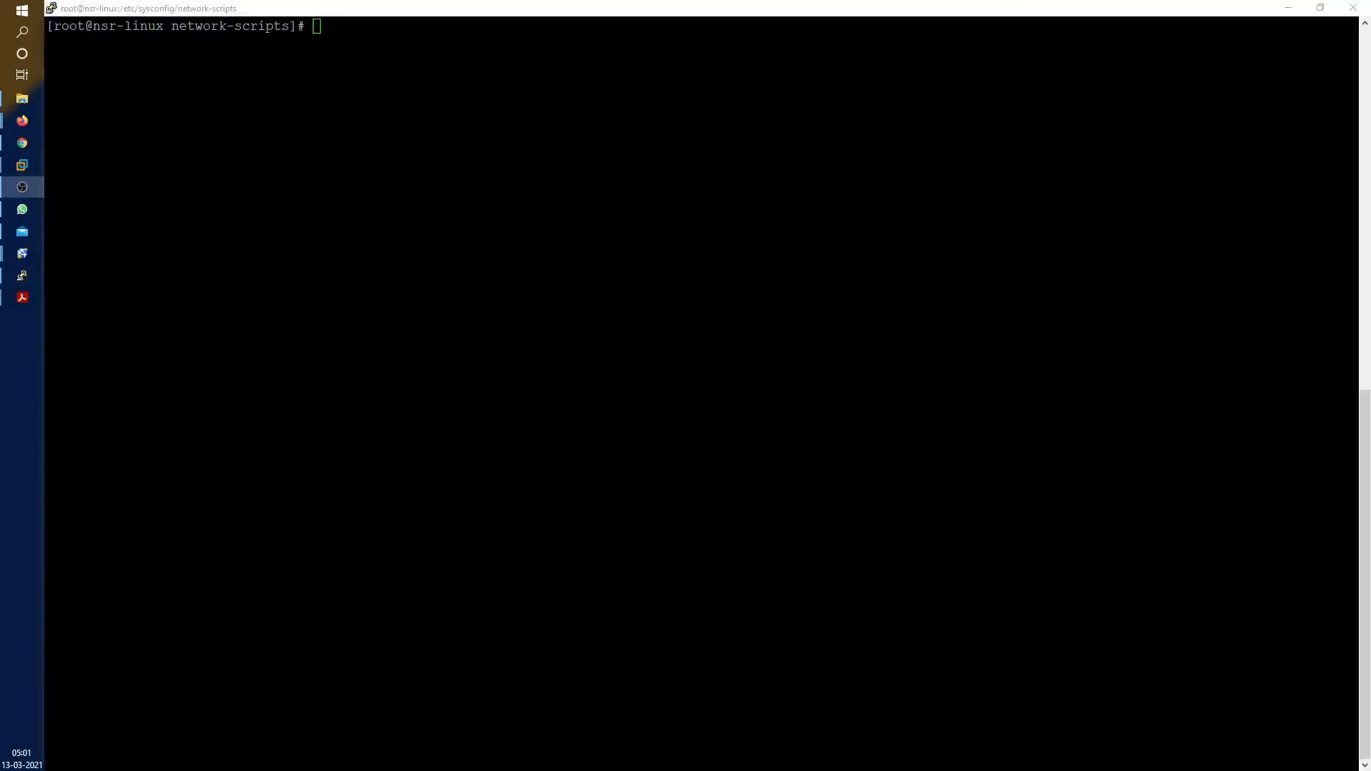
key(alt+Tab)
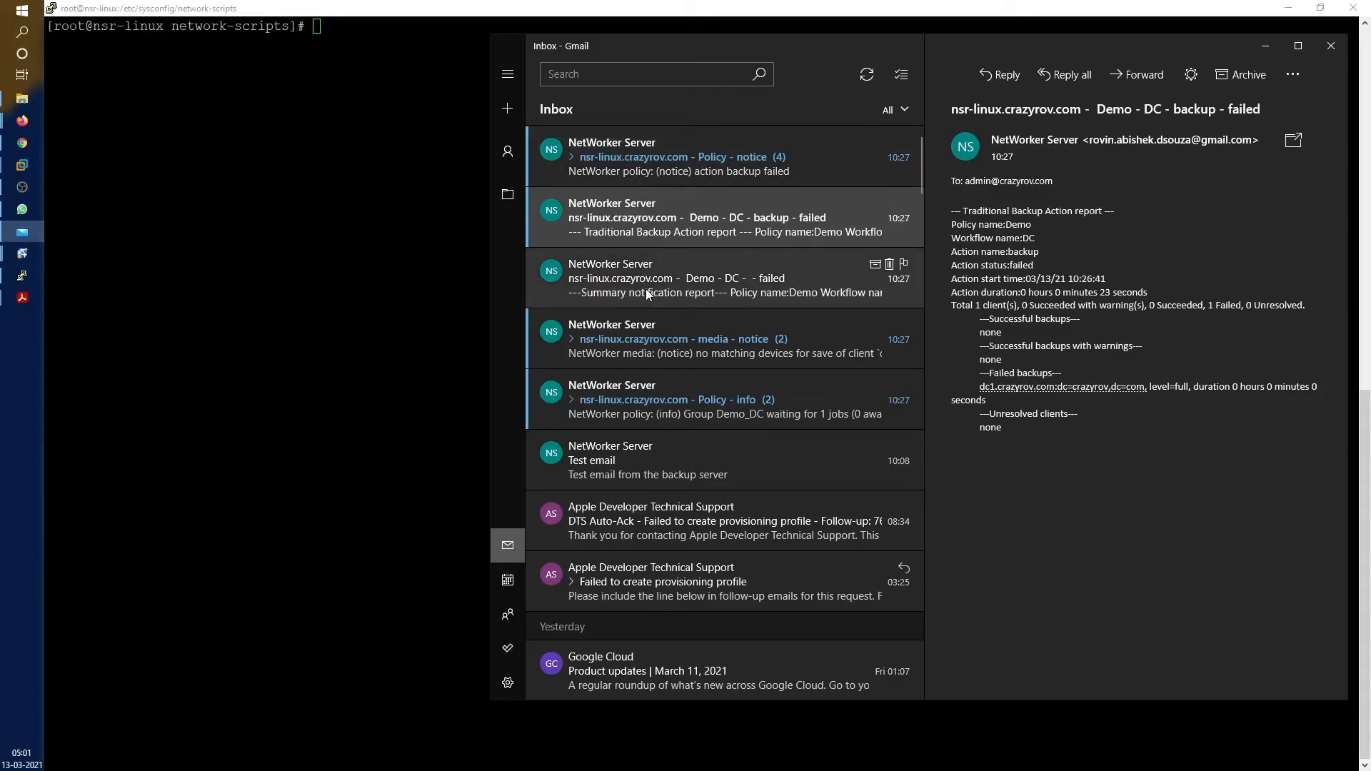
Browse the Policy - info, media - notice and Demo DC failed emails, ending on the DC failed summary
click(661, 411)
click(680, 341)
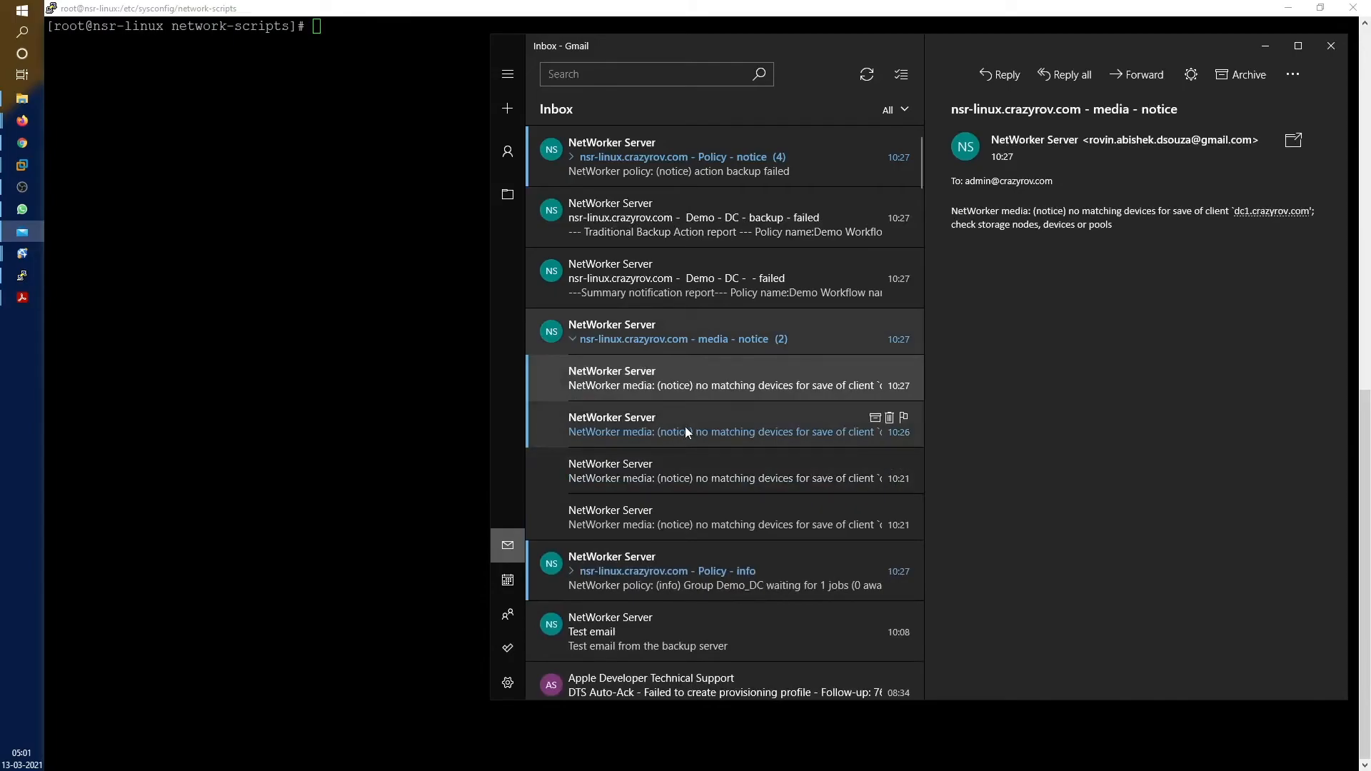
click(671, 232)
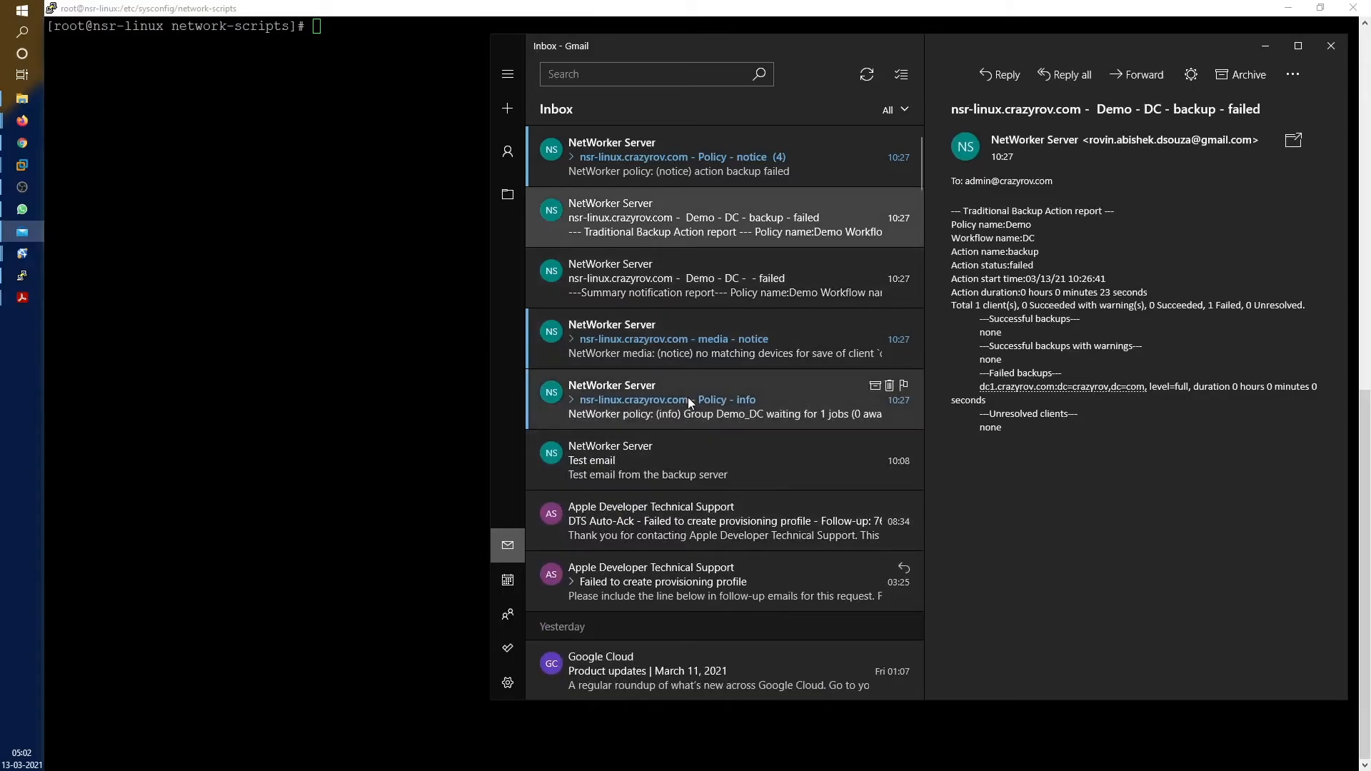
click(687, 357)
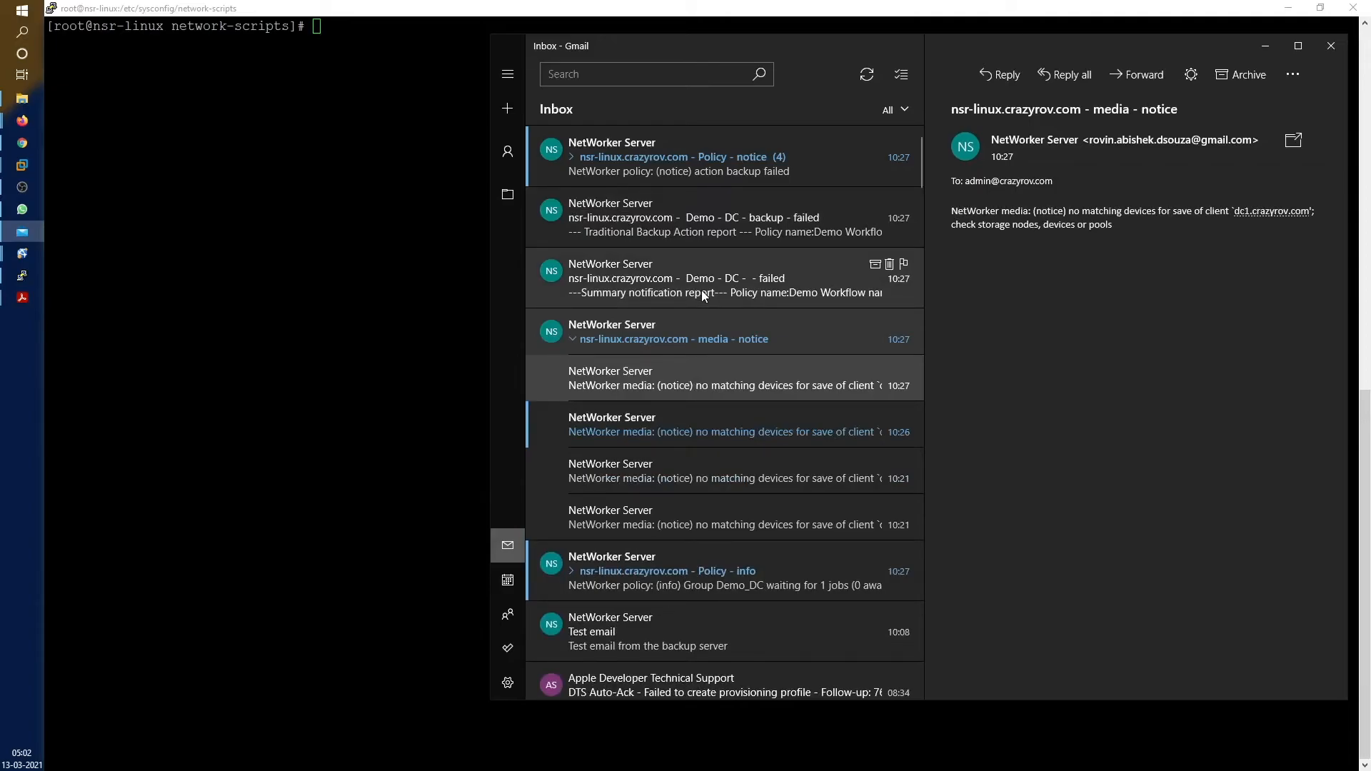
click(702, 290)
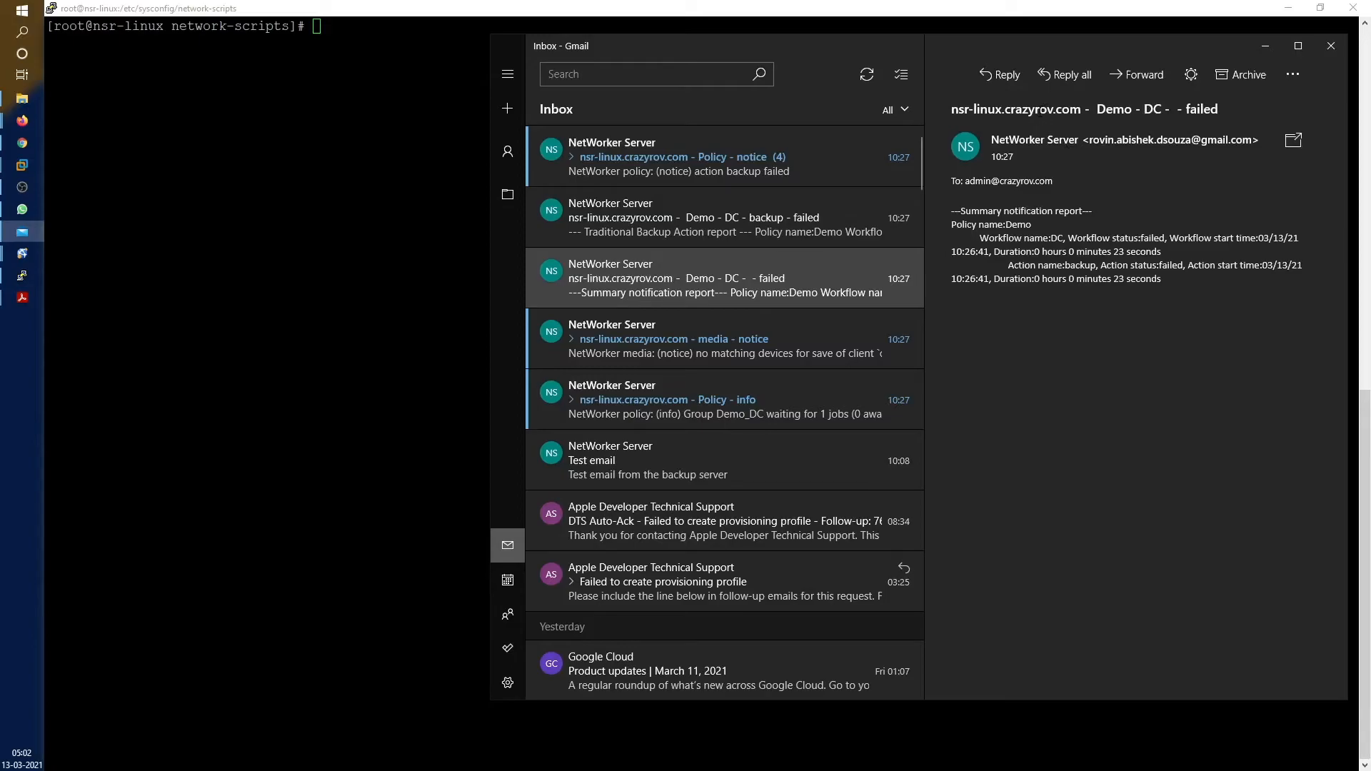
Highlight the server name, Demo, DC and workflow name in the summary, then open the Demo - DC - backup - failed report
drag(951, 108, 1035, 109)
double_click(1114, 108)
double_click(1152, 109)
drag(1165, 280, 947, 214)
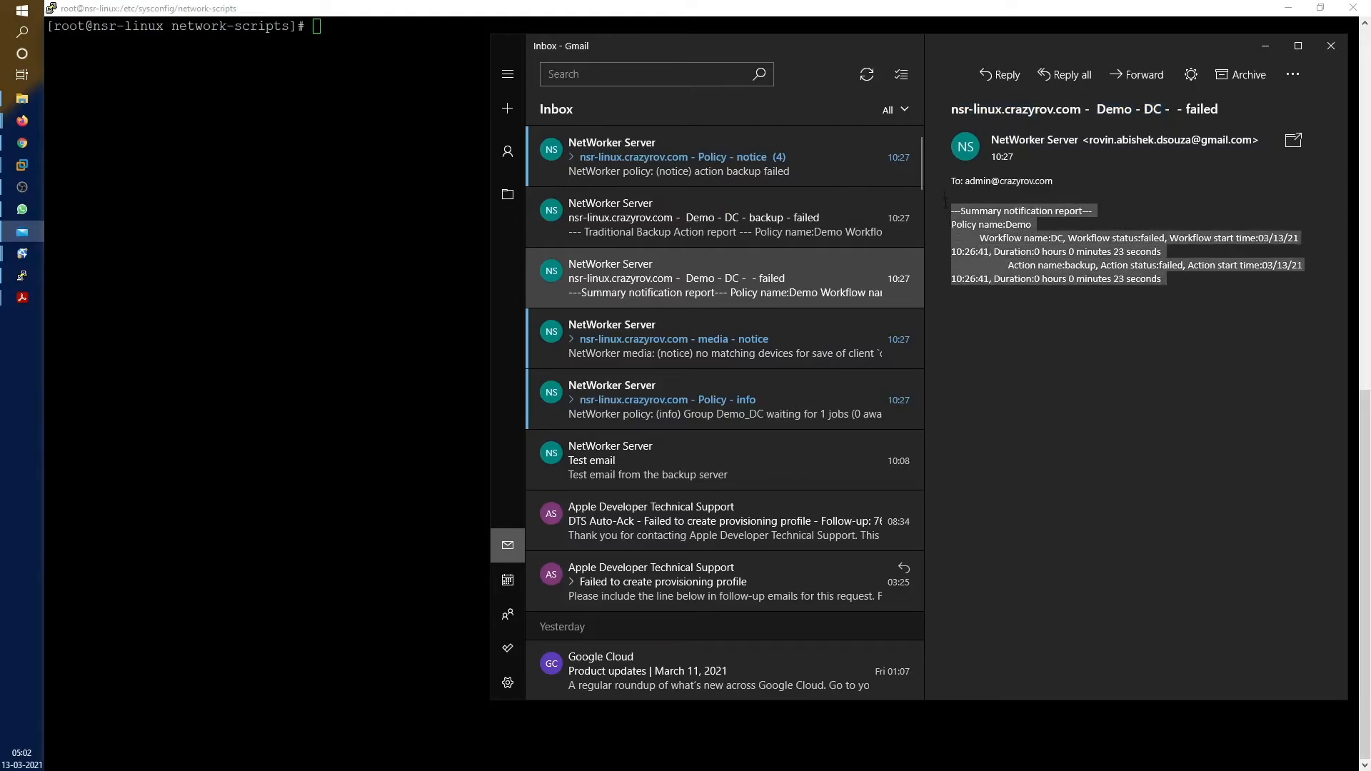
click(980, 227)
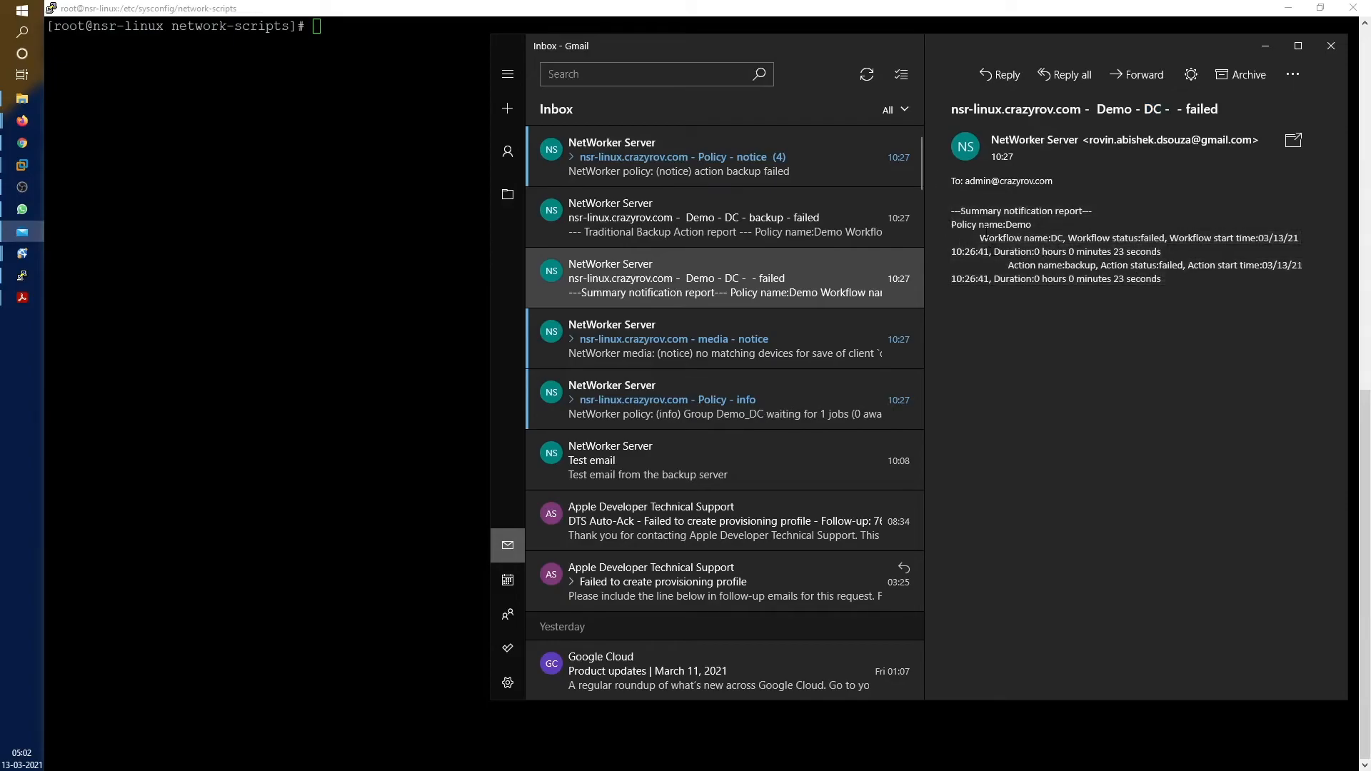
drag(1006, 224, 1041, 226)
drag(1025, 238, 1043, 238)
click(1207, 108)
click(690, 221)
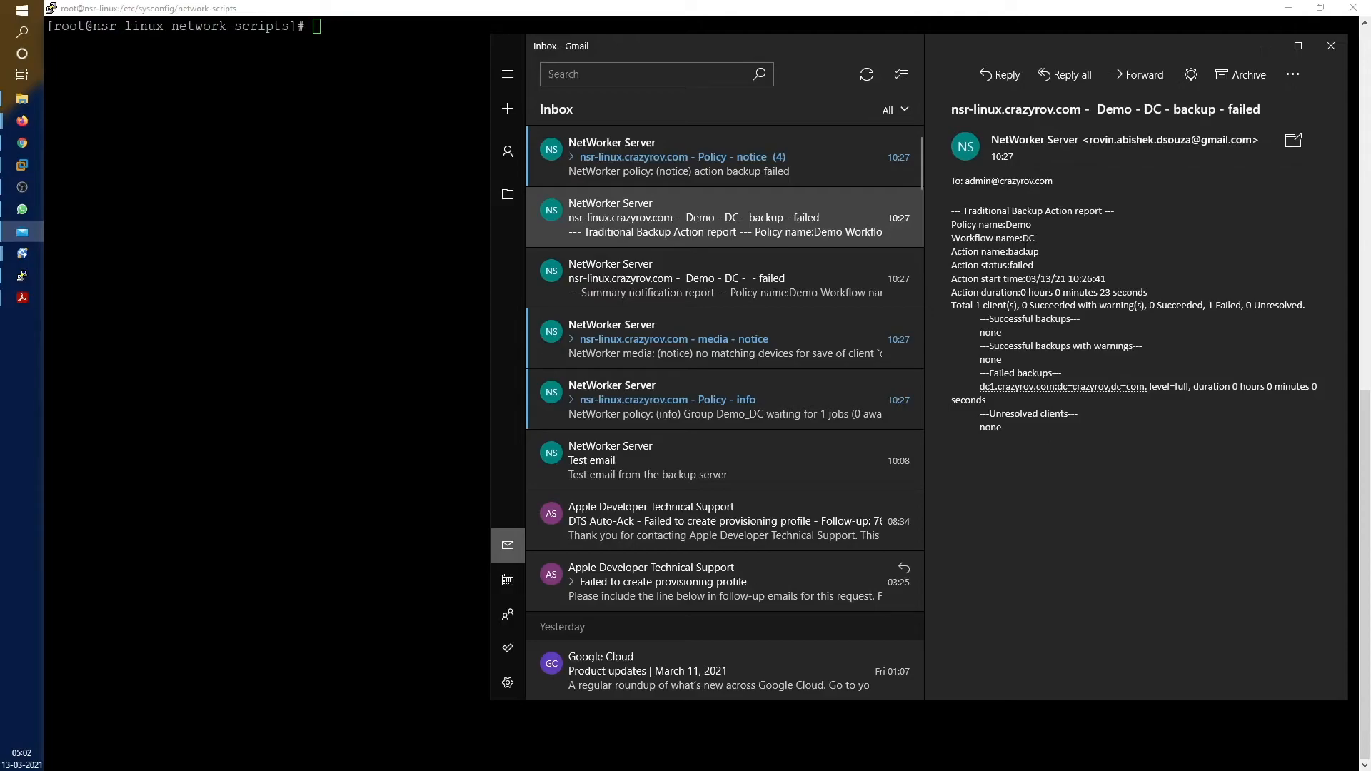
drag(953, 225, 1052, 251)
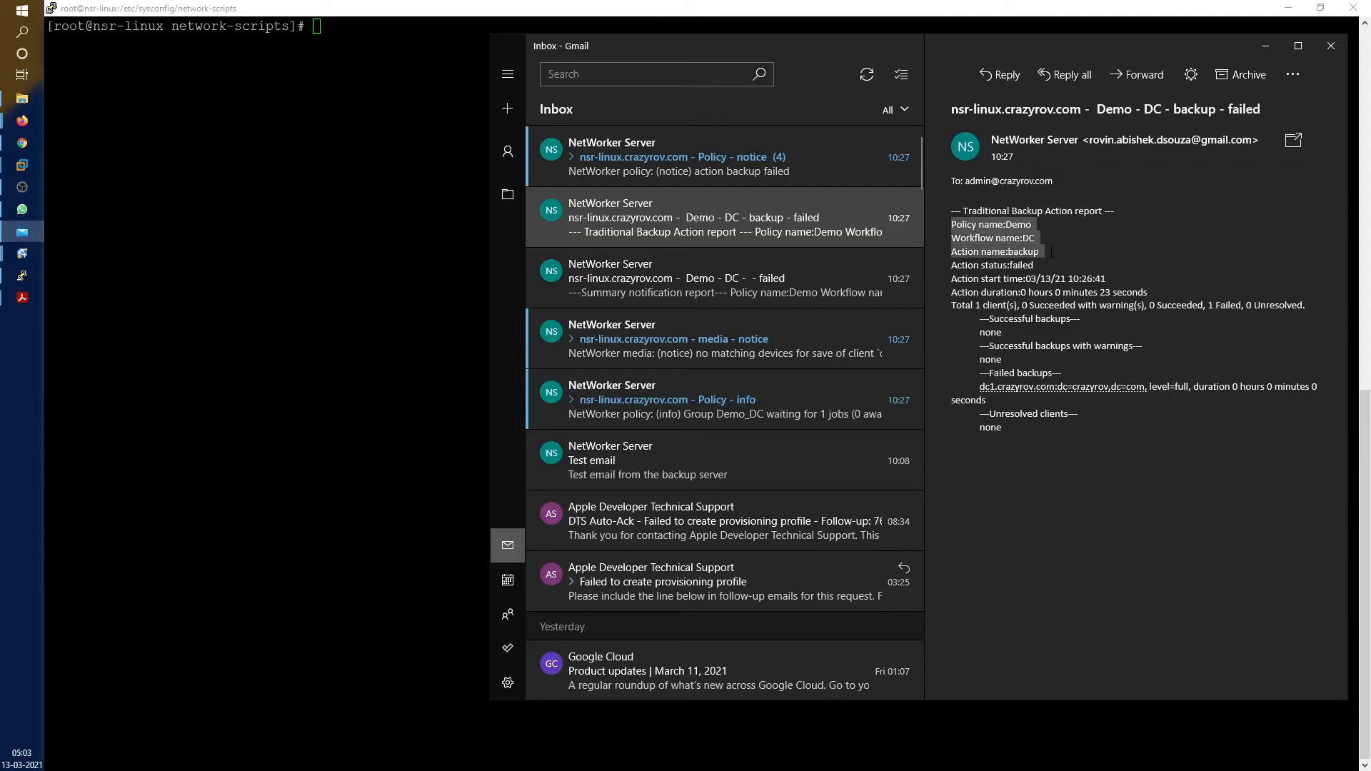
drag(954, 265, 1175, 291)
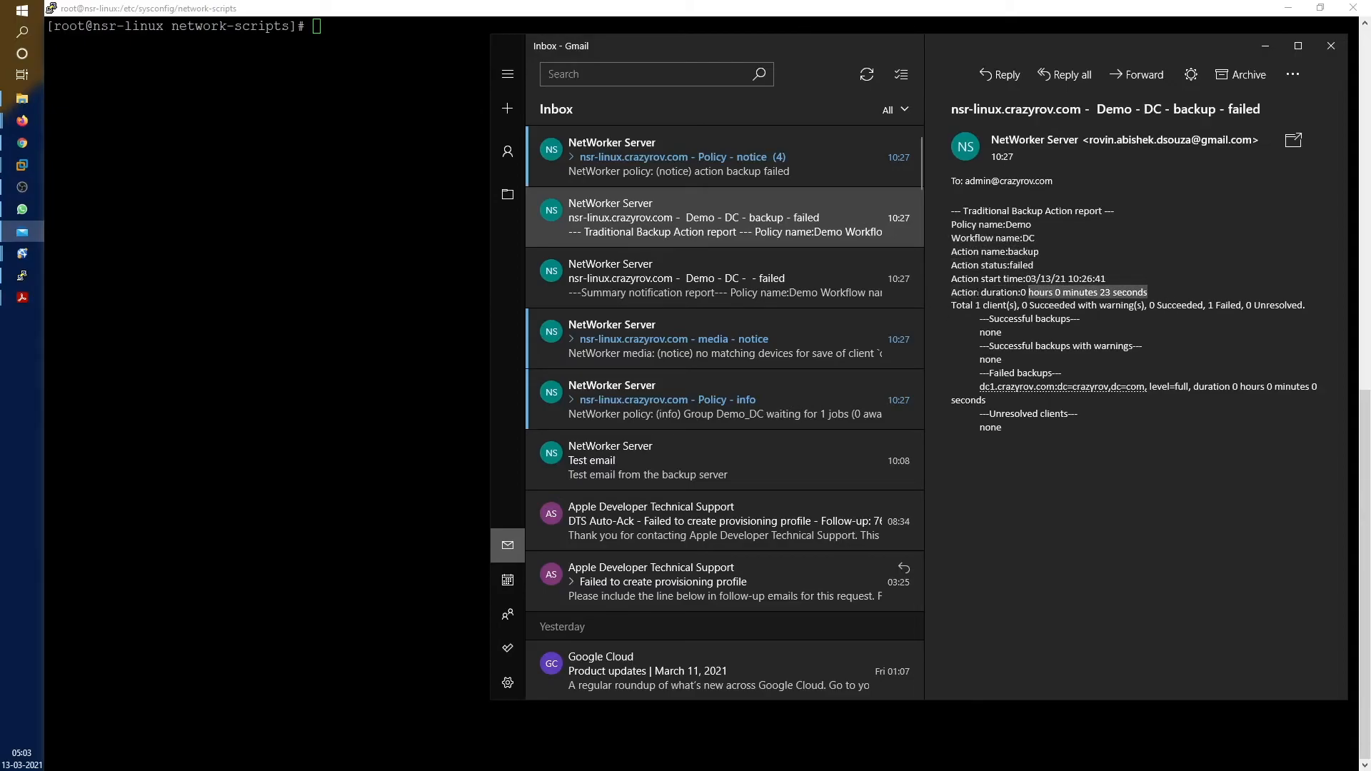
drag(945, 306, 1307, 308)
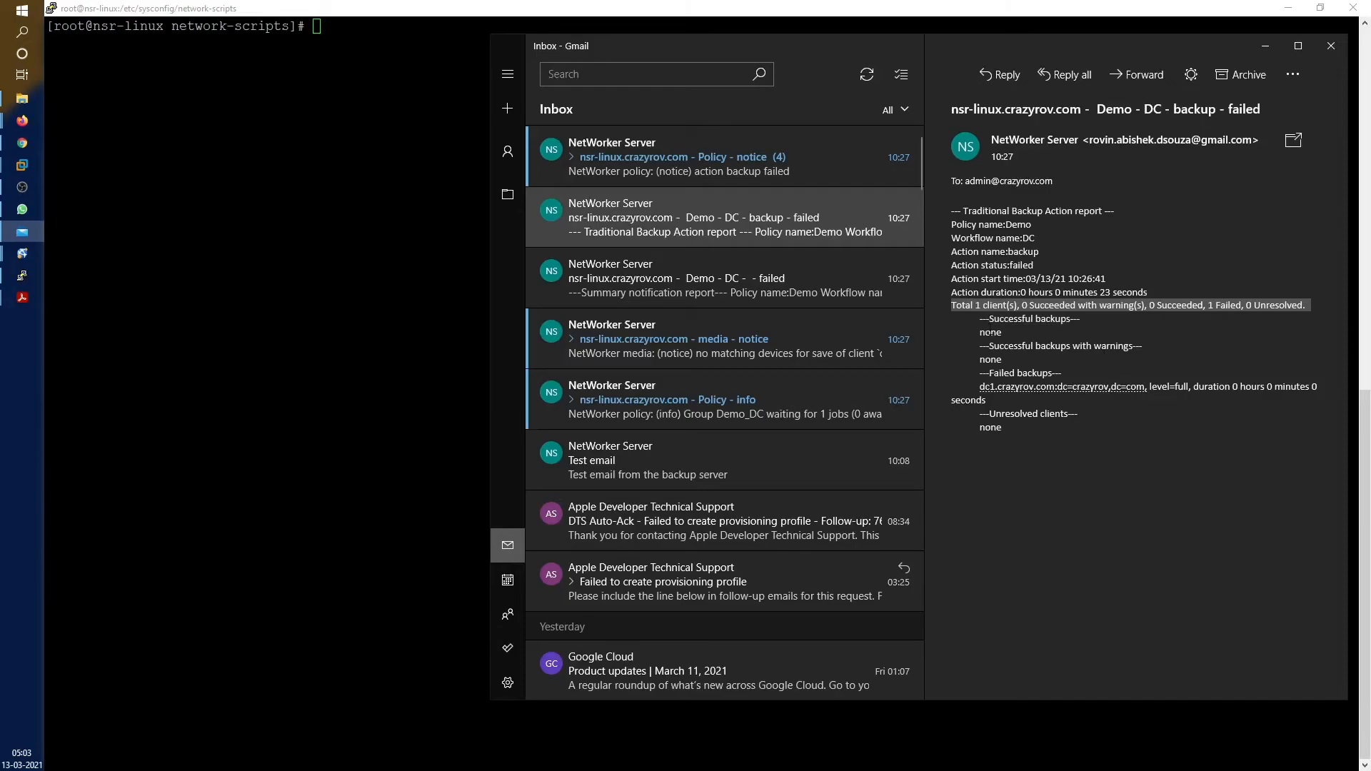
drag(985, 322, 1098, 314)
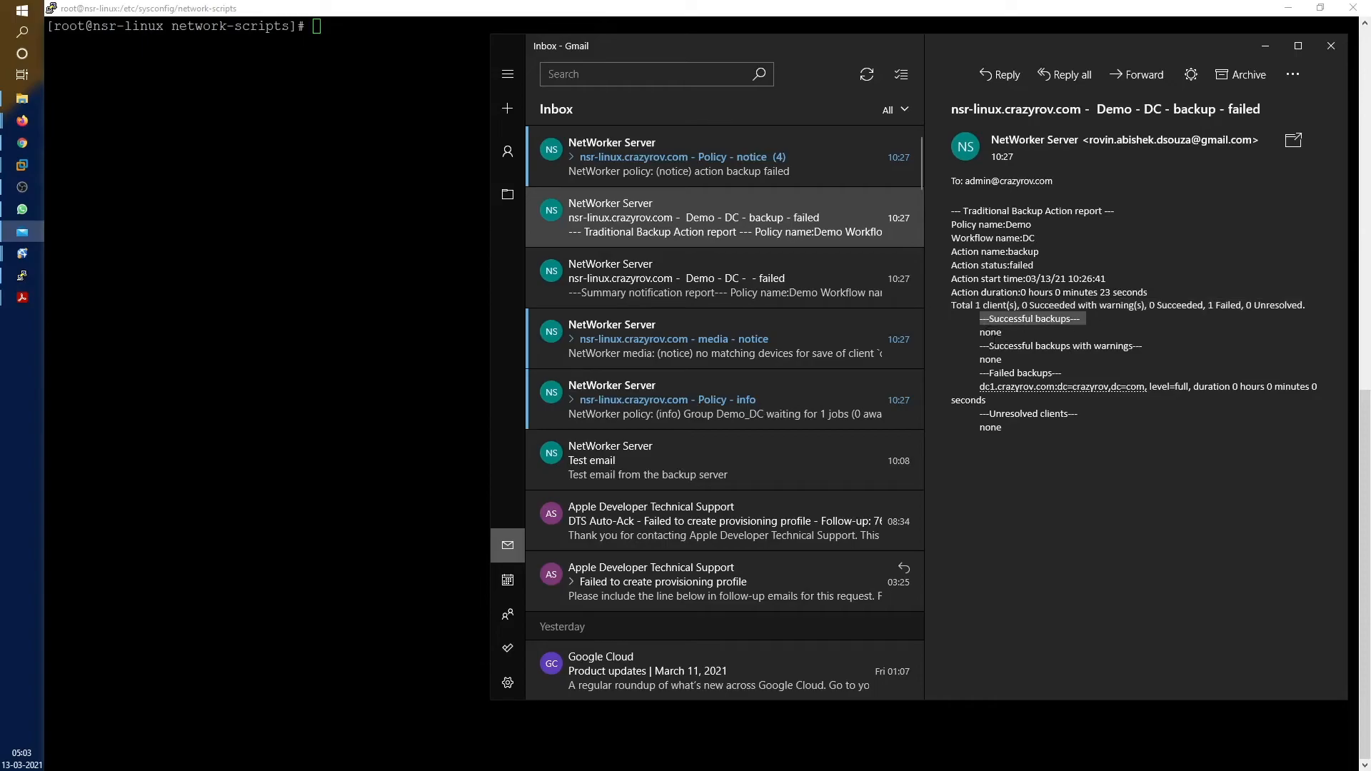
drag(985, 346, 1128, 347)
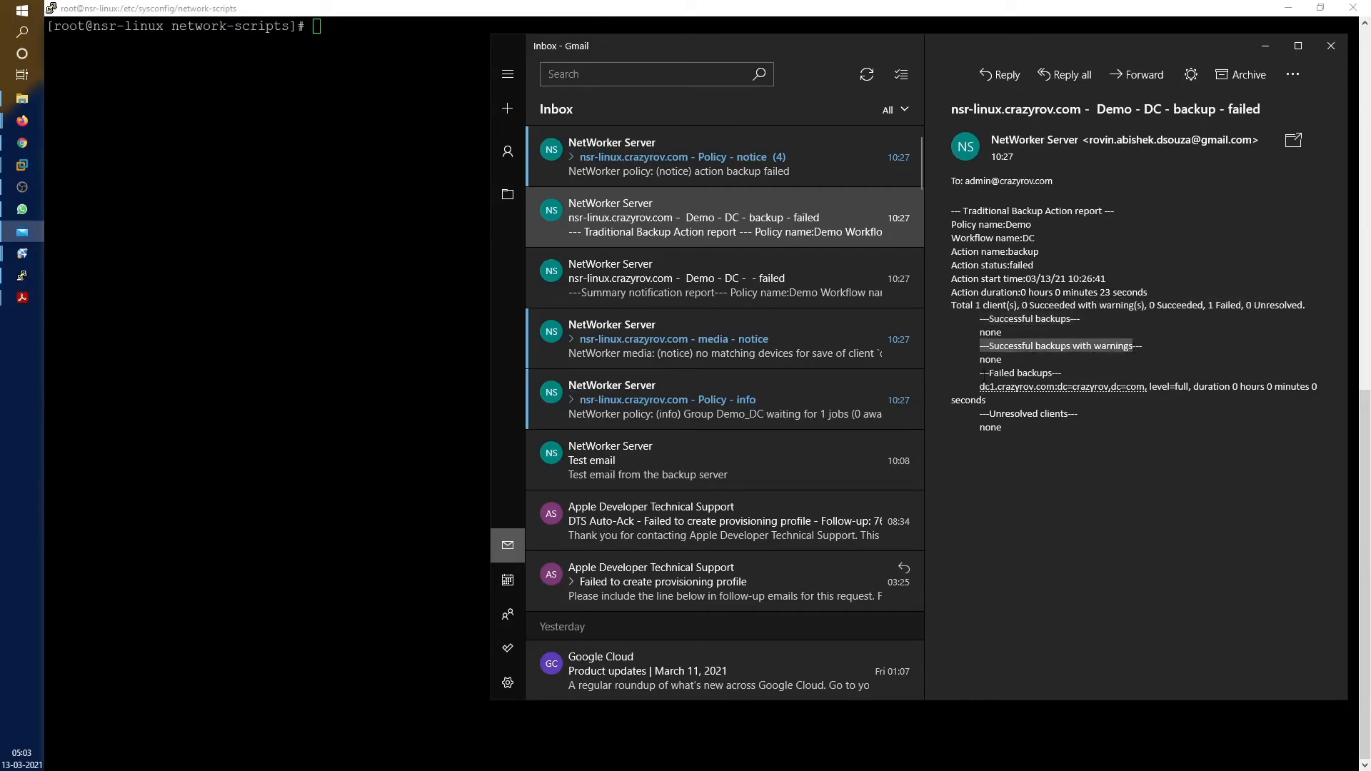
drag(980, 372, 1060, 372)
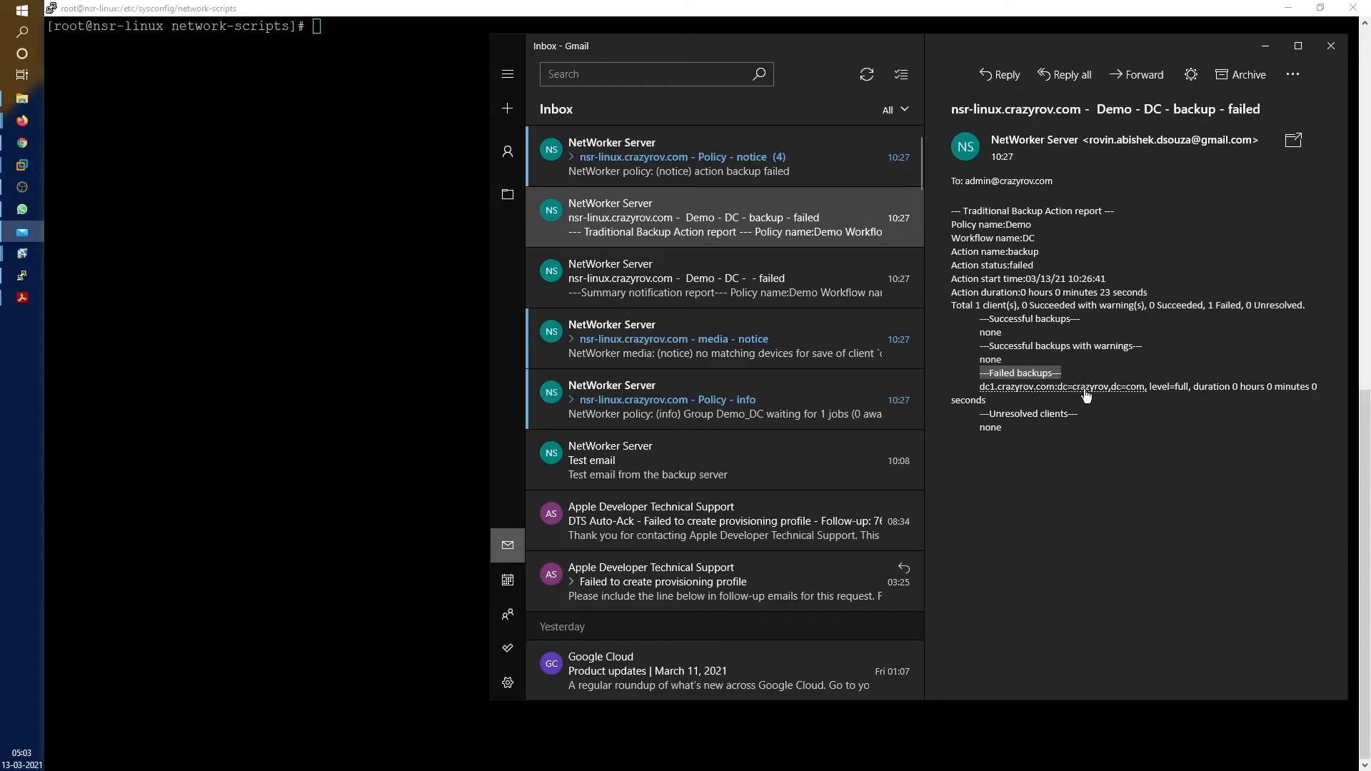
drag(1024, 426, 984, 415)
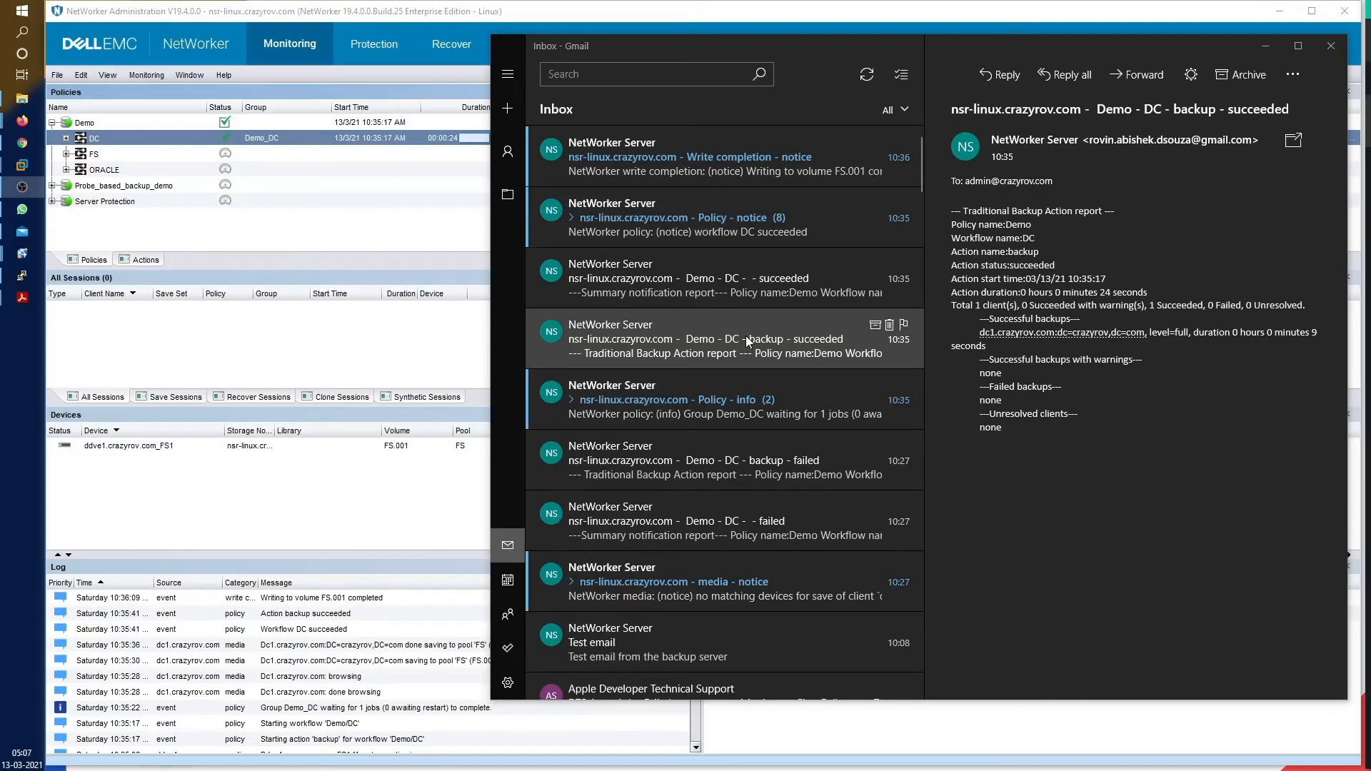
Review the DC succeeded summary, then the Demo - DC - backup - succeeded report's successfully backed-up client
click(721, 277)
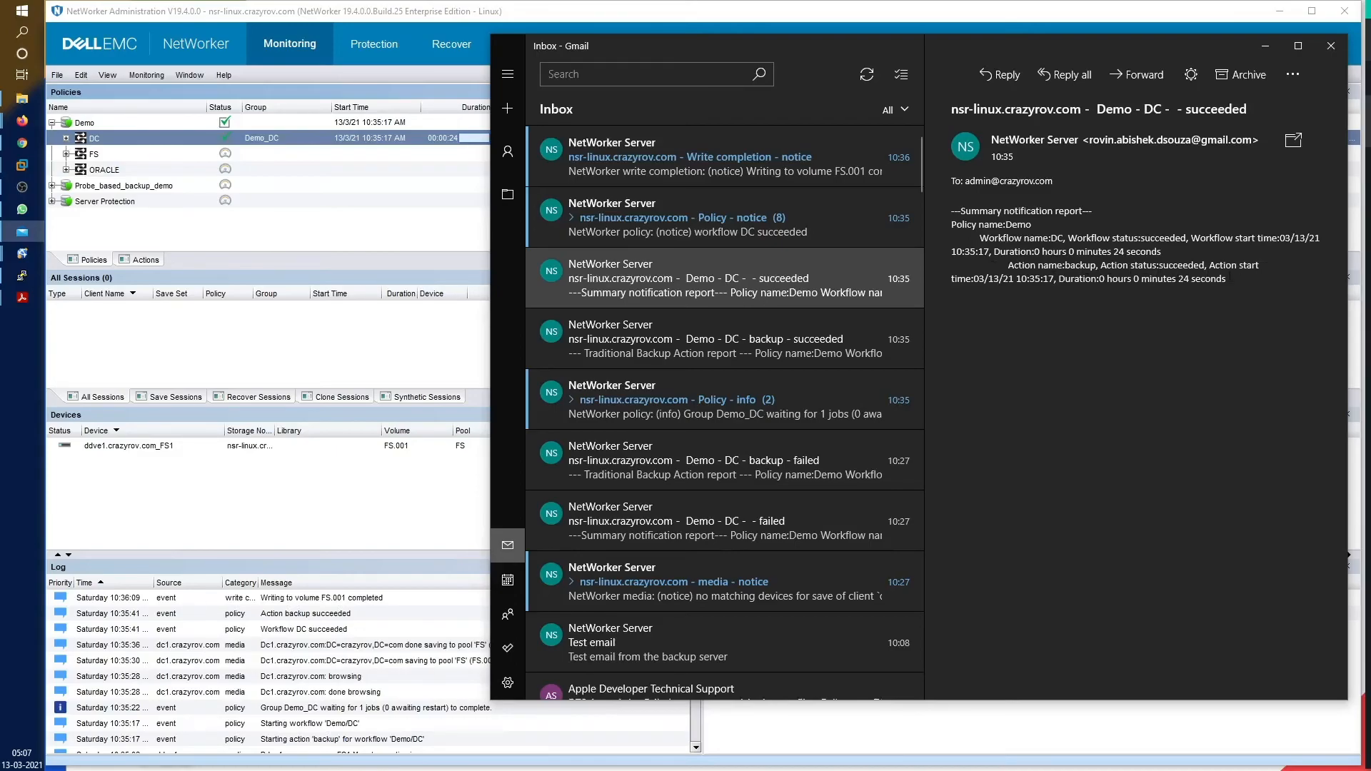
drag(1230, 279, 944, 201)
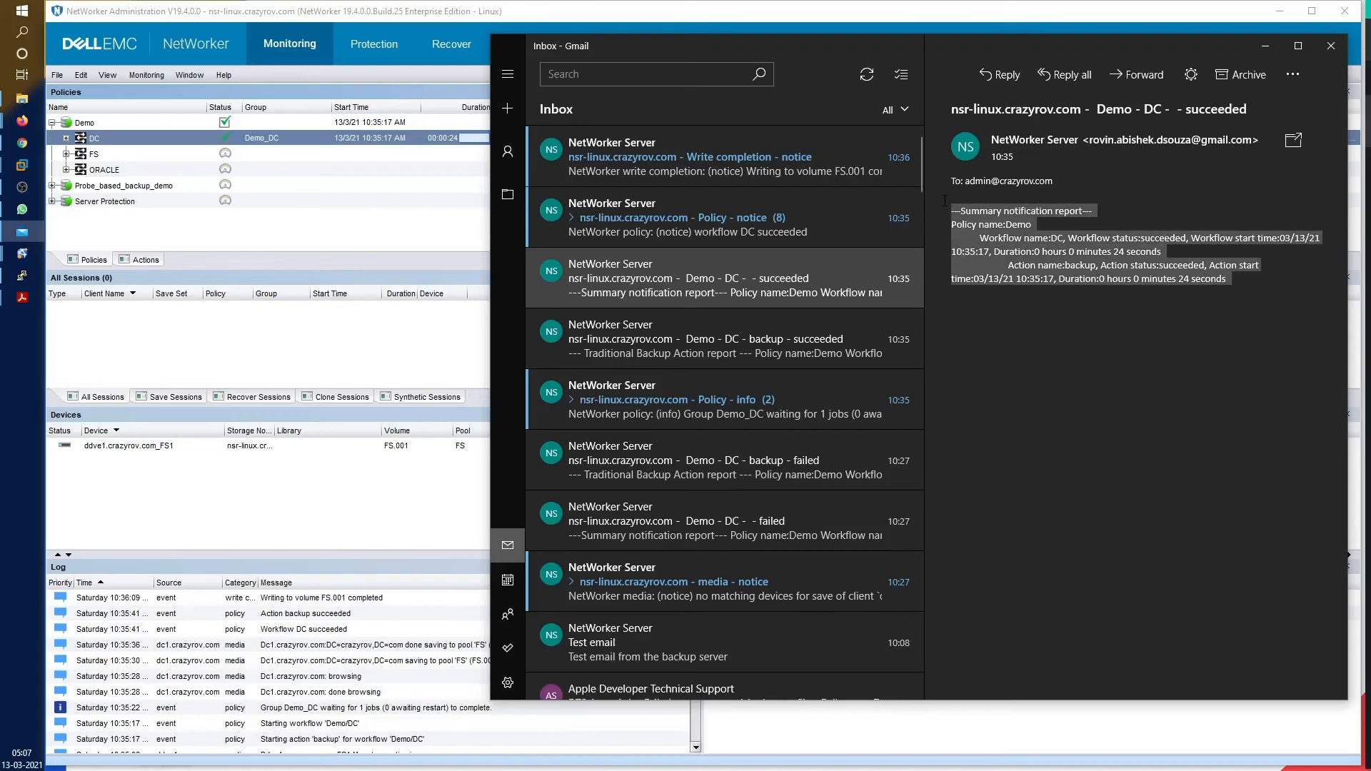
click(717, 329)
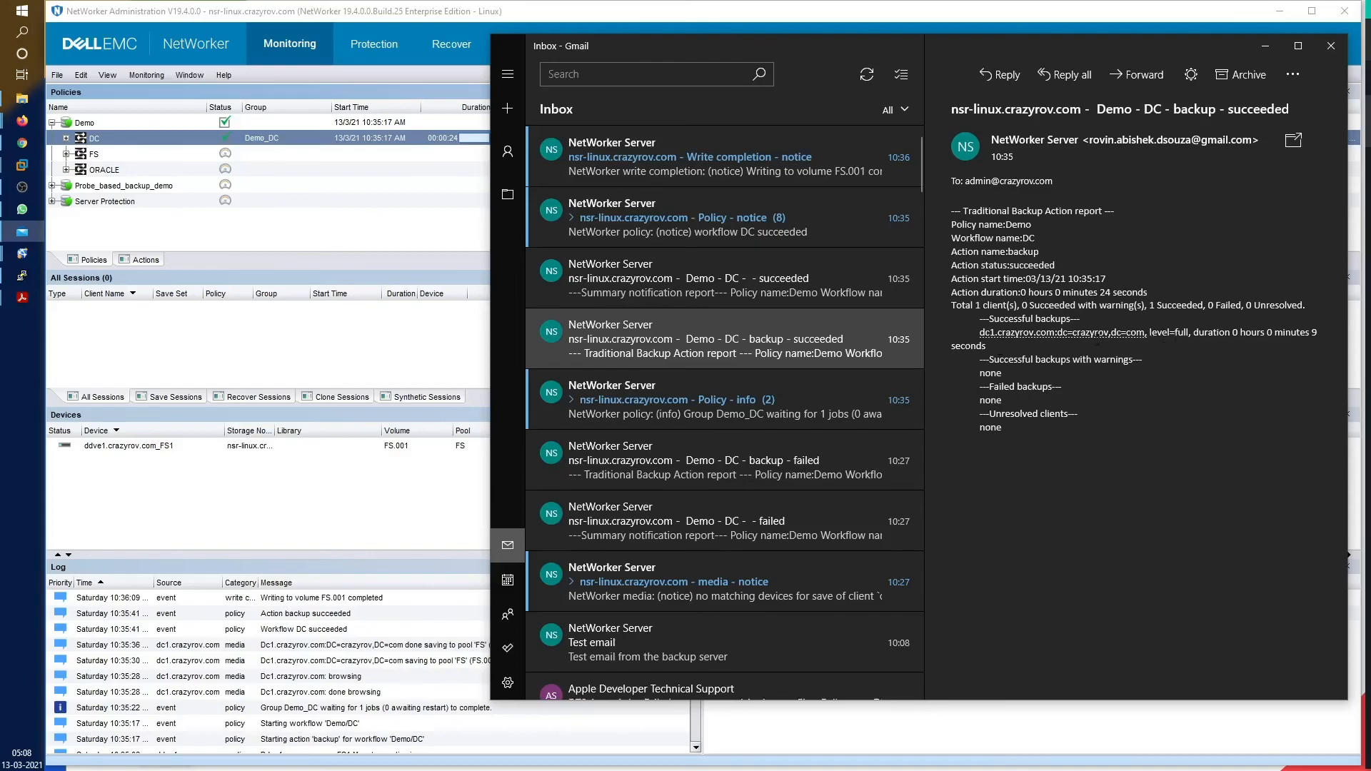
drag(980, 333, 1145, 333)
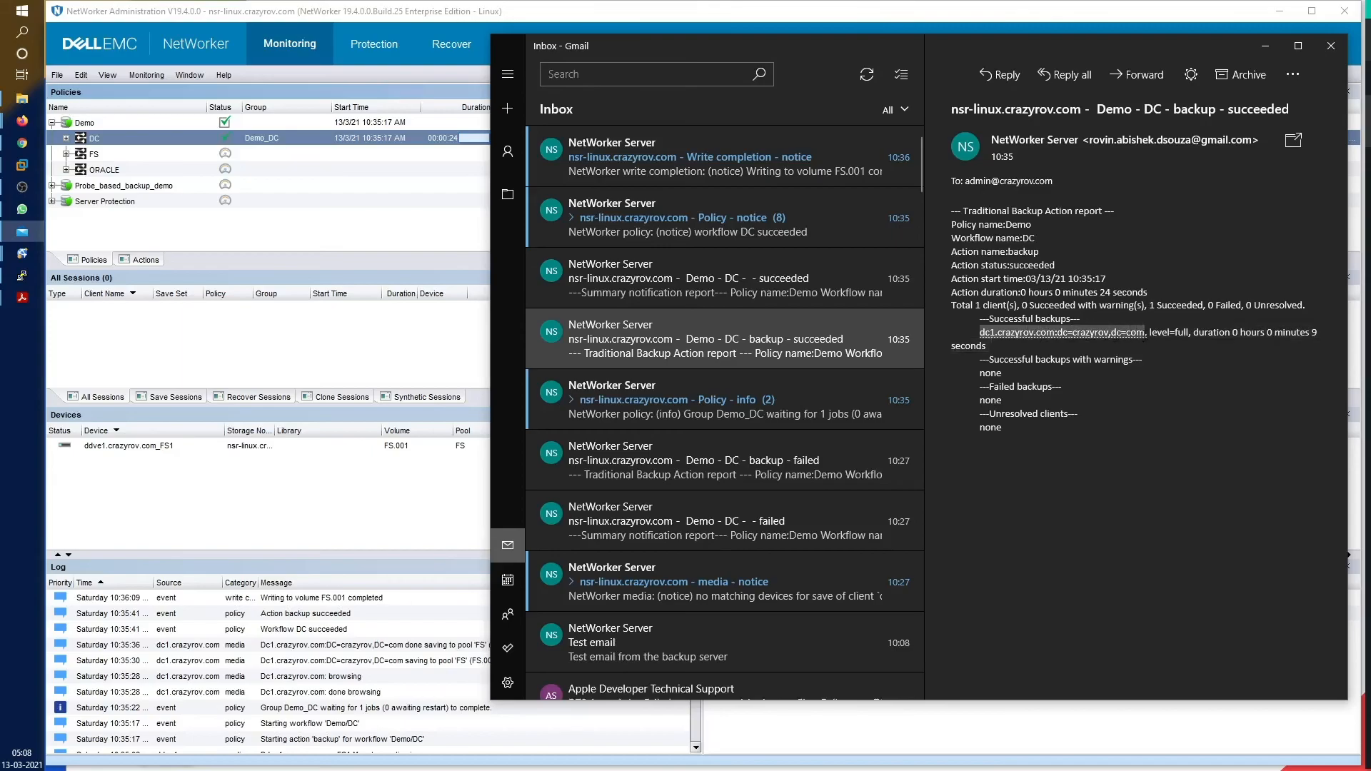